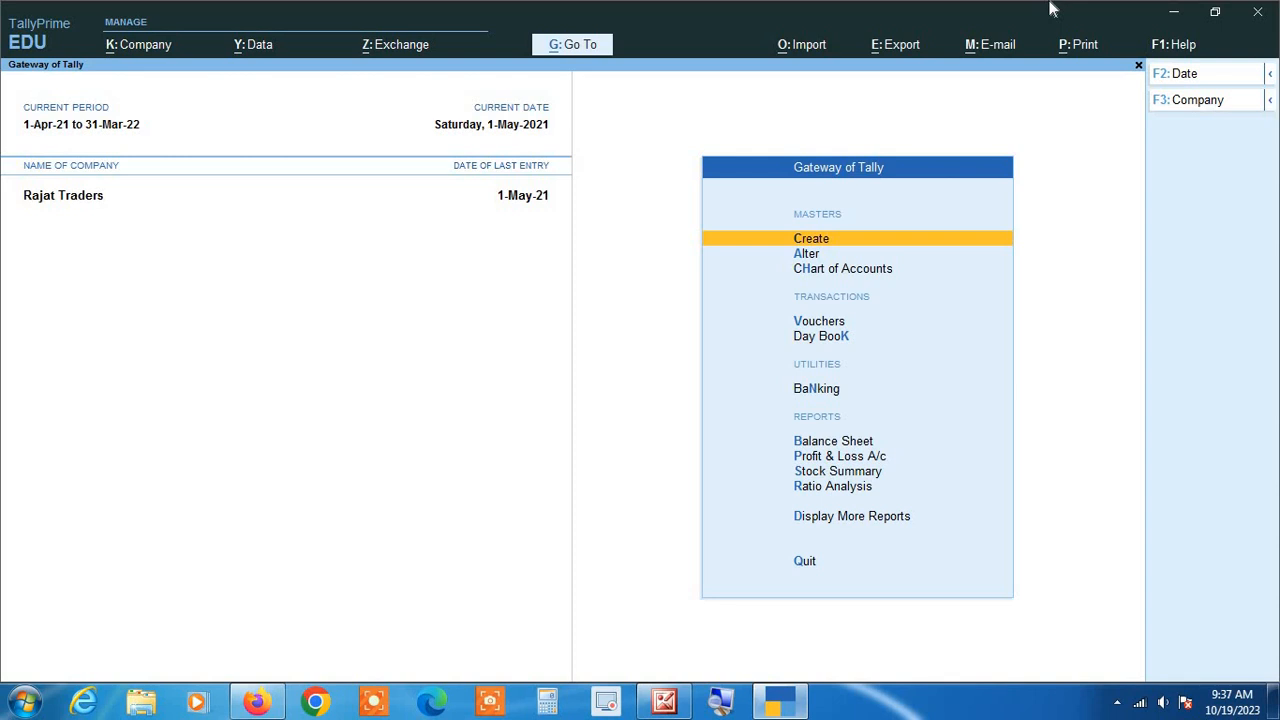
Step: Start creating a new ledger master and name it Labour Charge
key(Return)
key(Down)
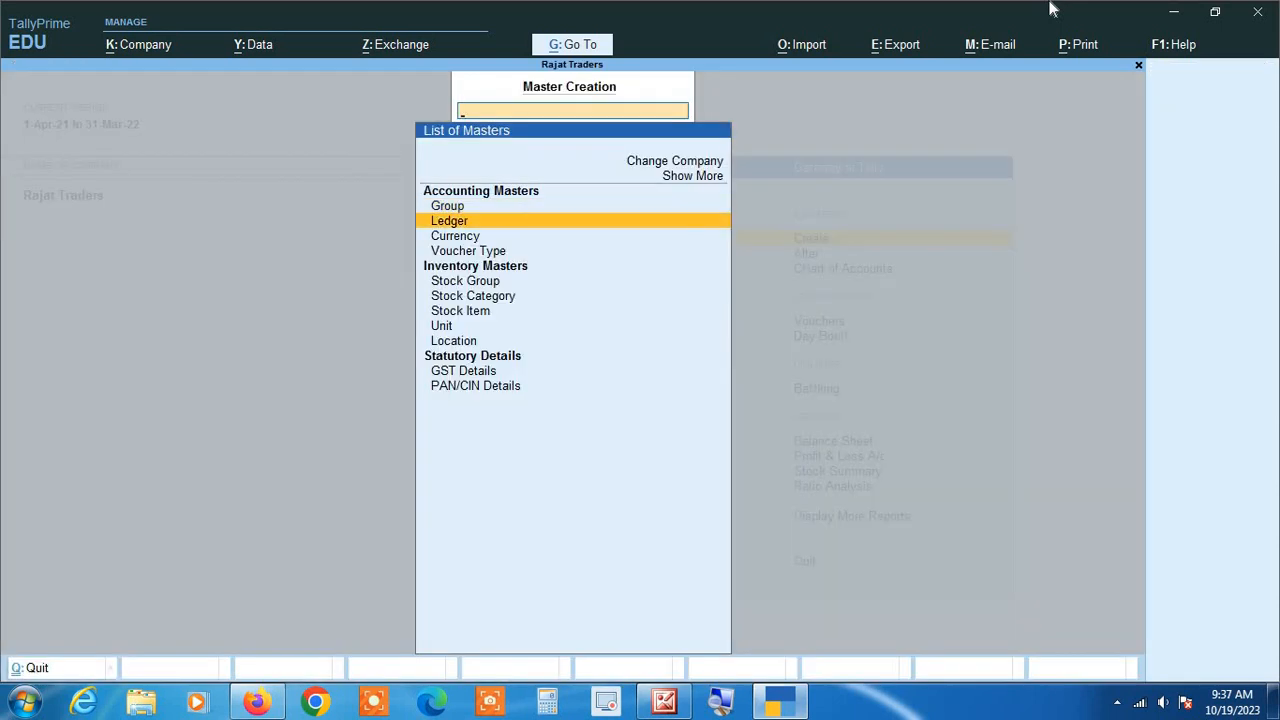
key(Return)
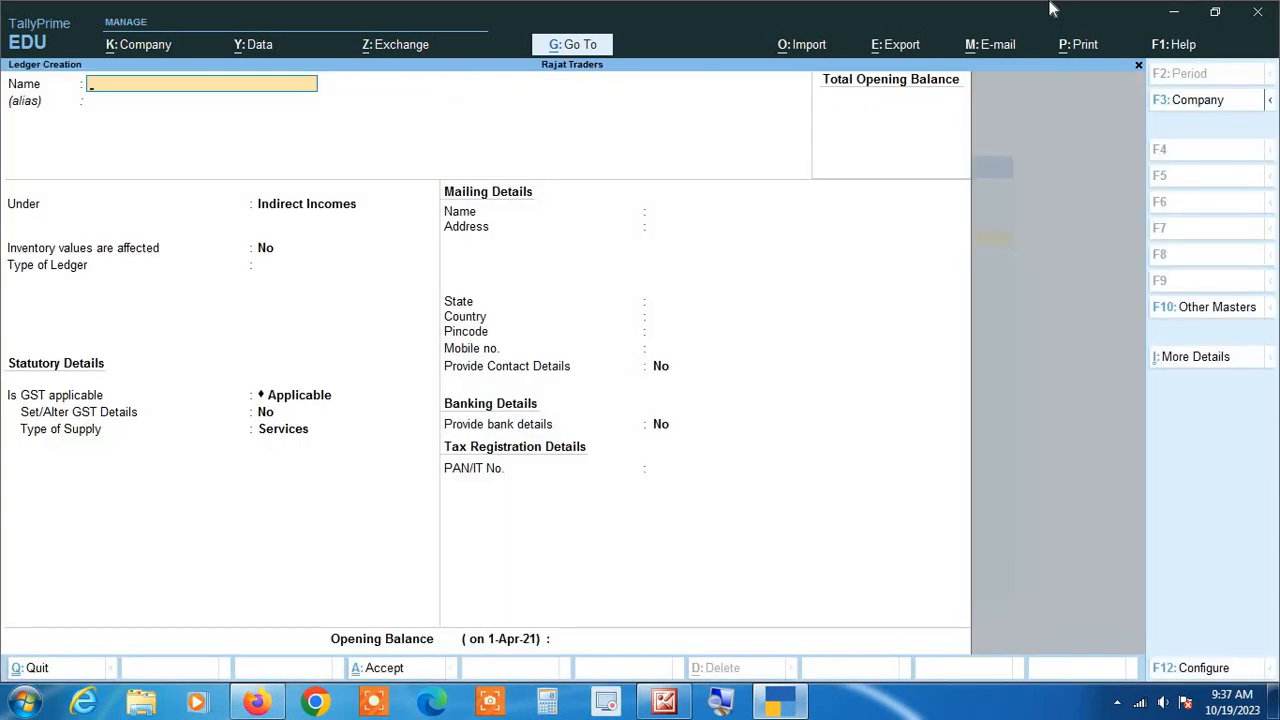
text(Labour Charge)
key(Return)
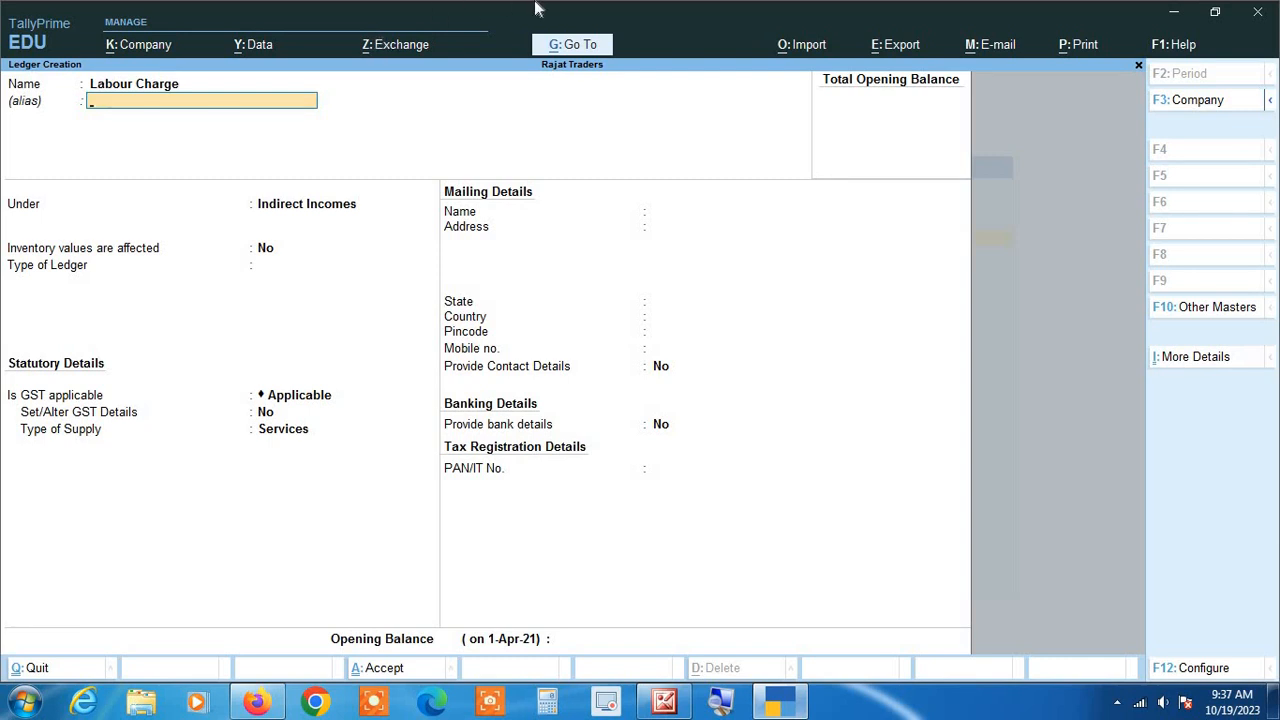
Step: Enable providing a description for ledgers in the ledger creation configuration
key(F12)
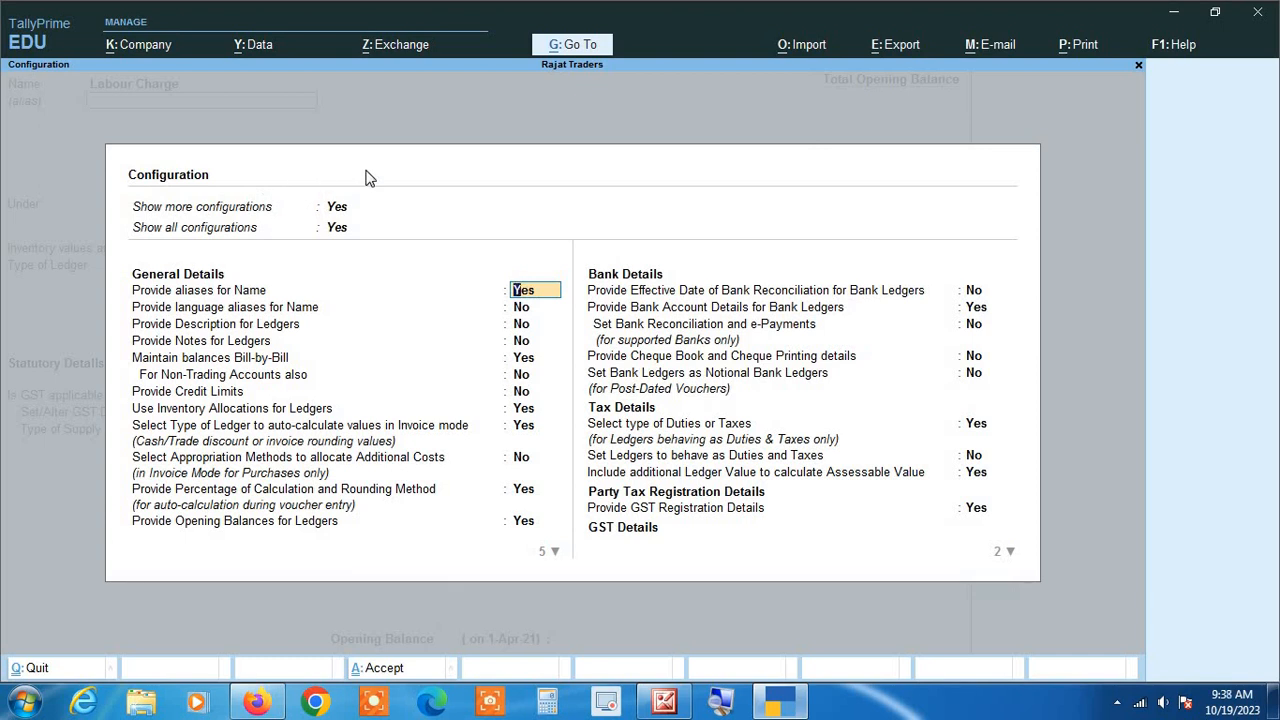
key(Return)
key(Return)
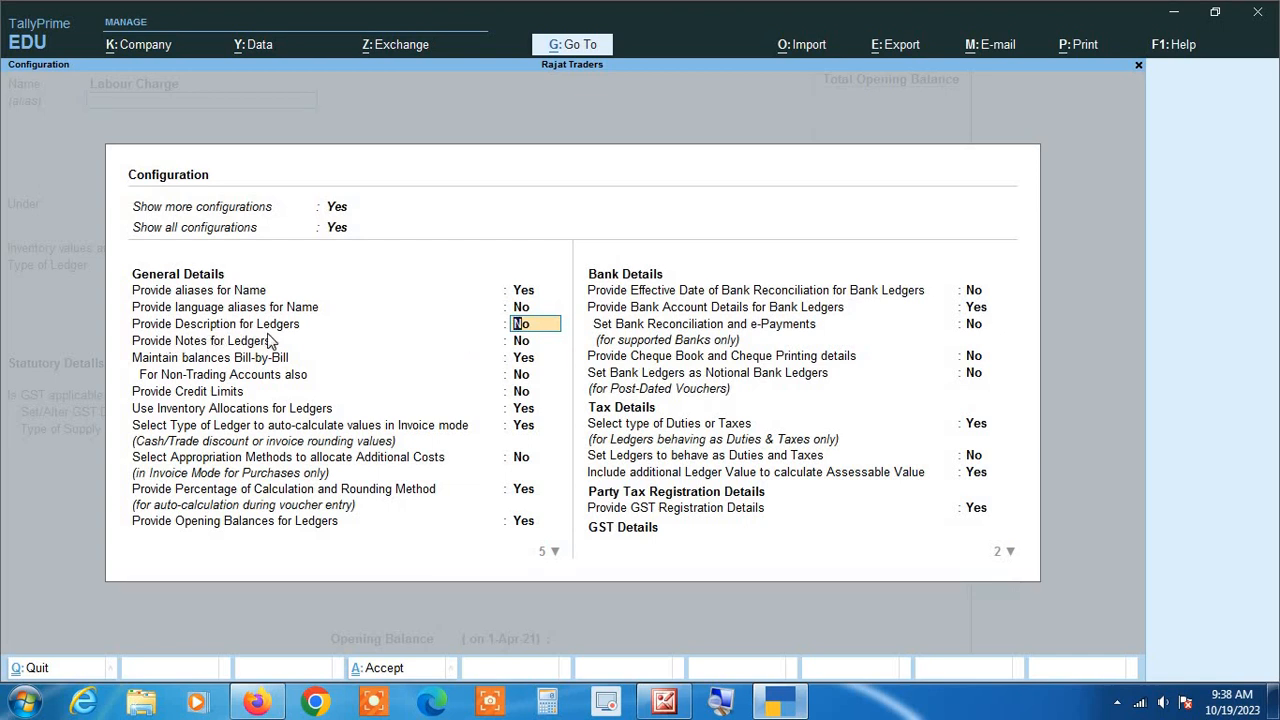
text(yes)
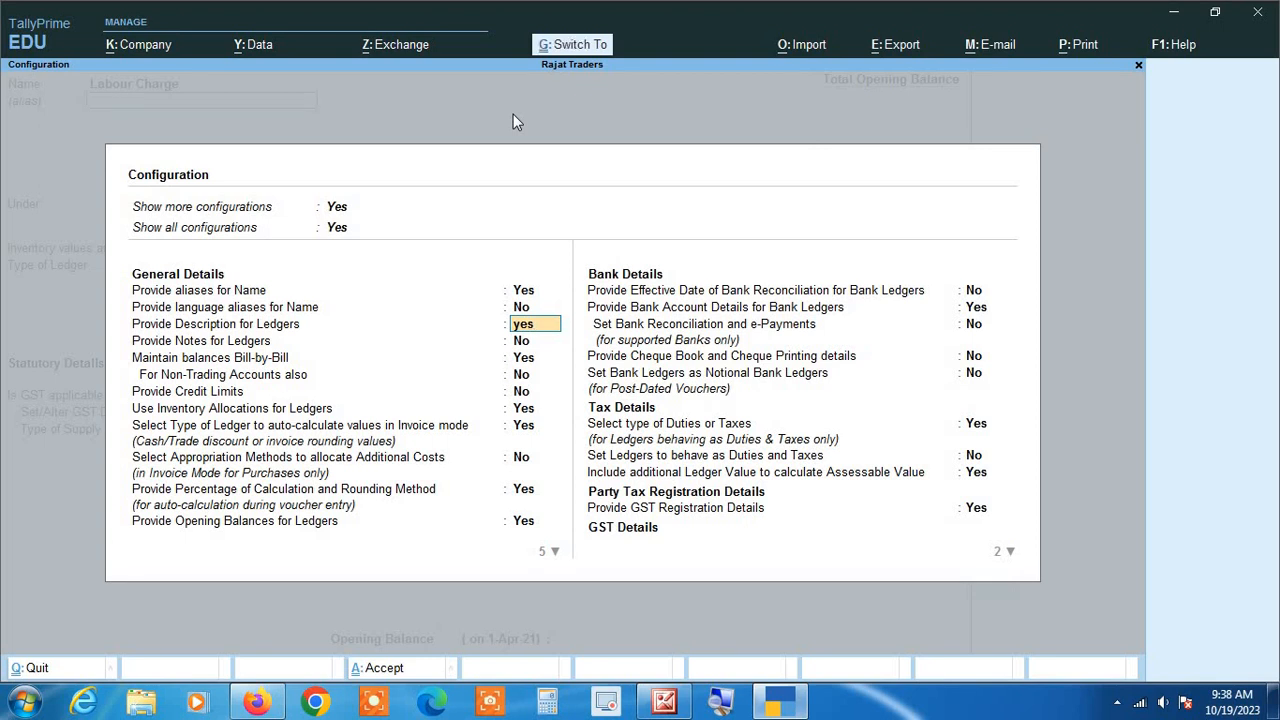
key(ctrl+a)
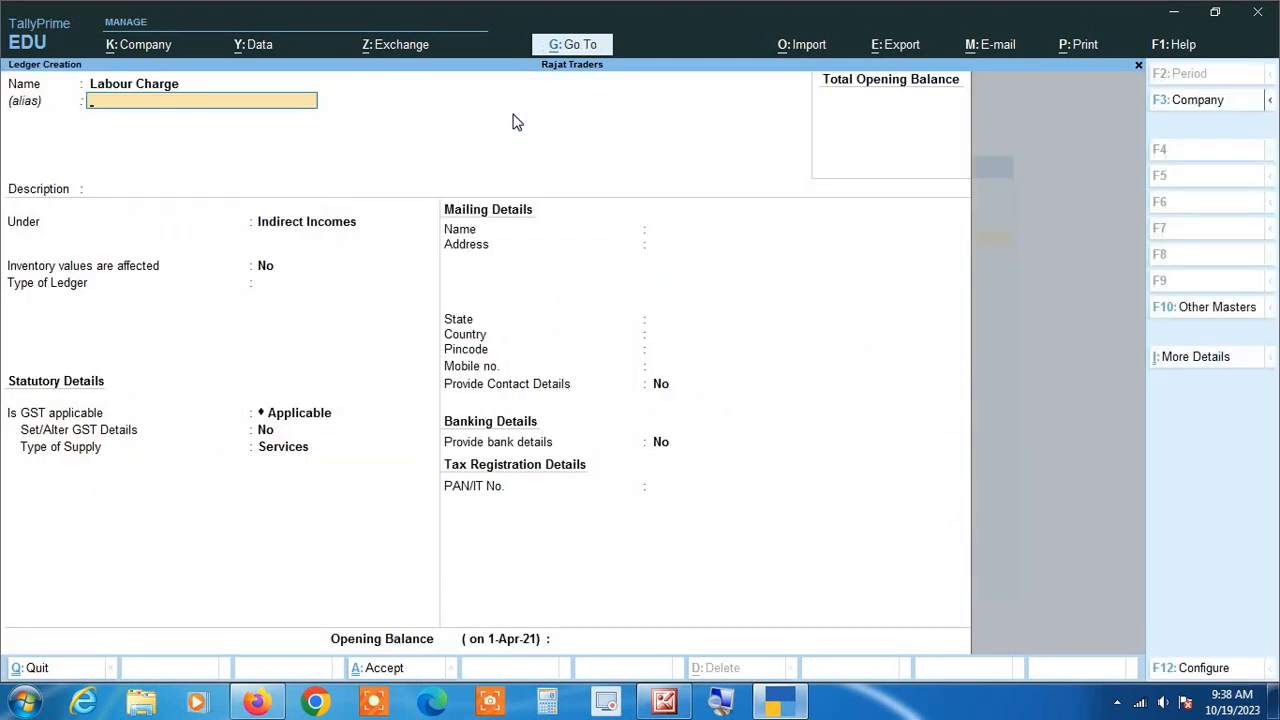
Step: Leave the alias blank and enter "GST @ 18%" as the Labour Charge ledger's description
click(721, 704)
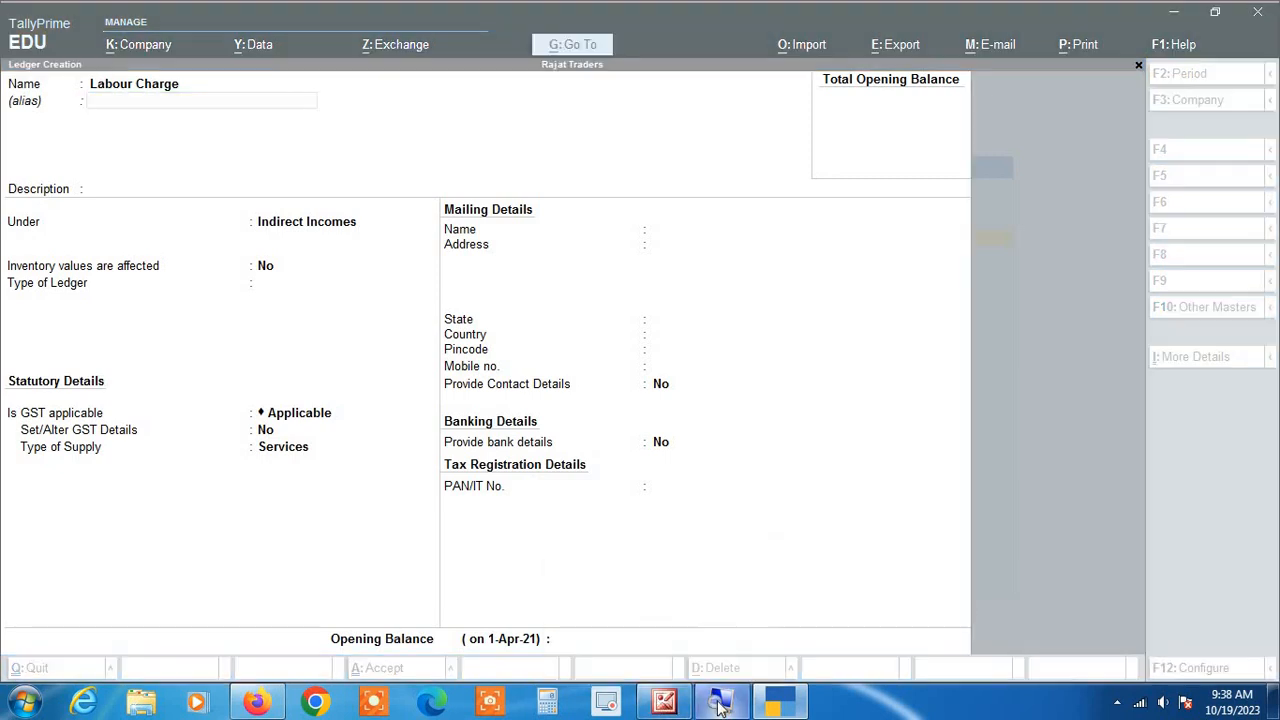
click(729, 712)
key(super+plus)
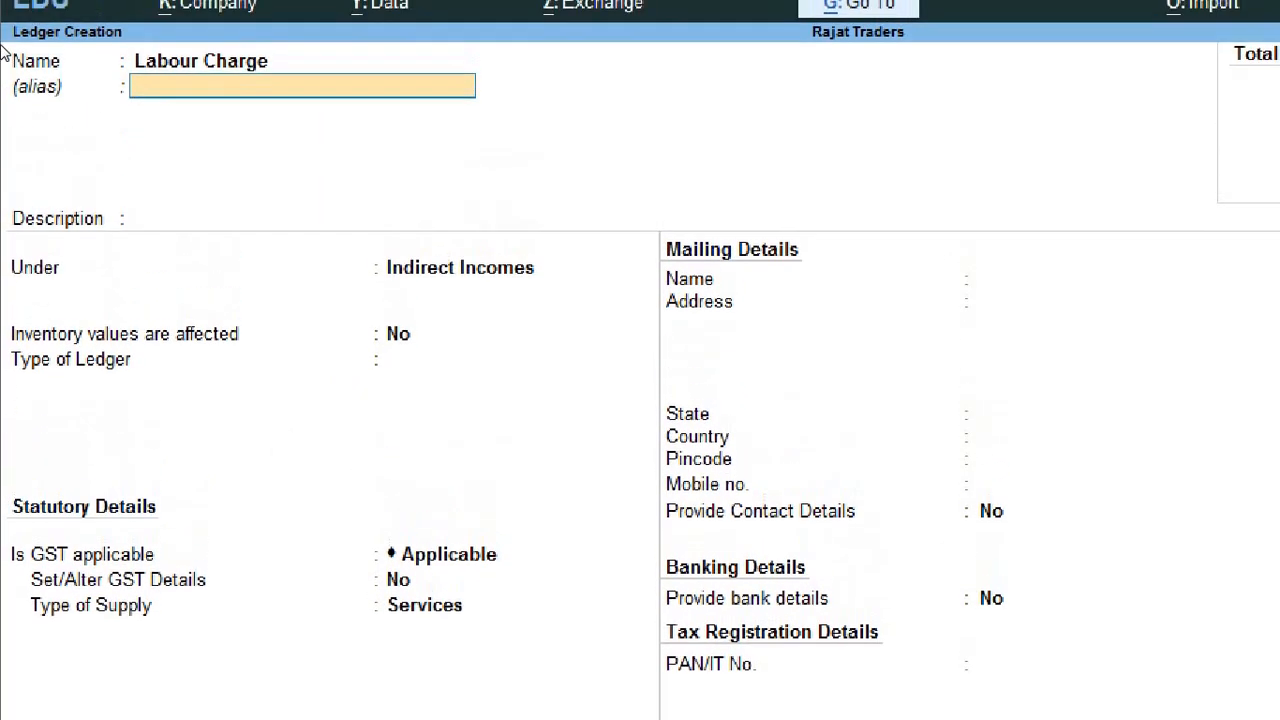
key(Return)
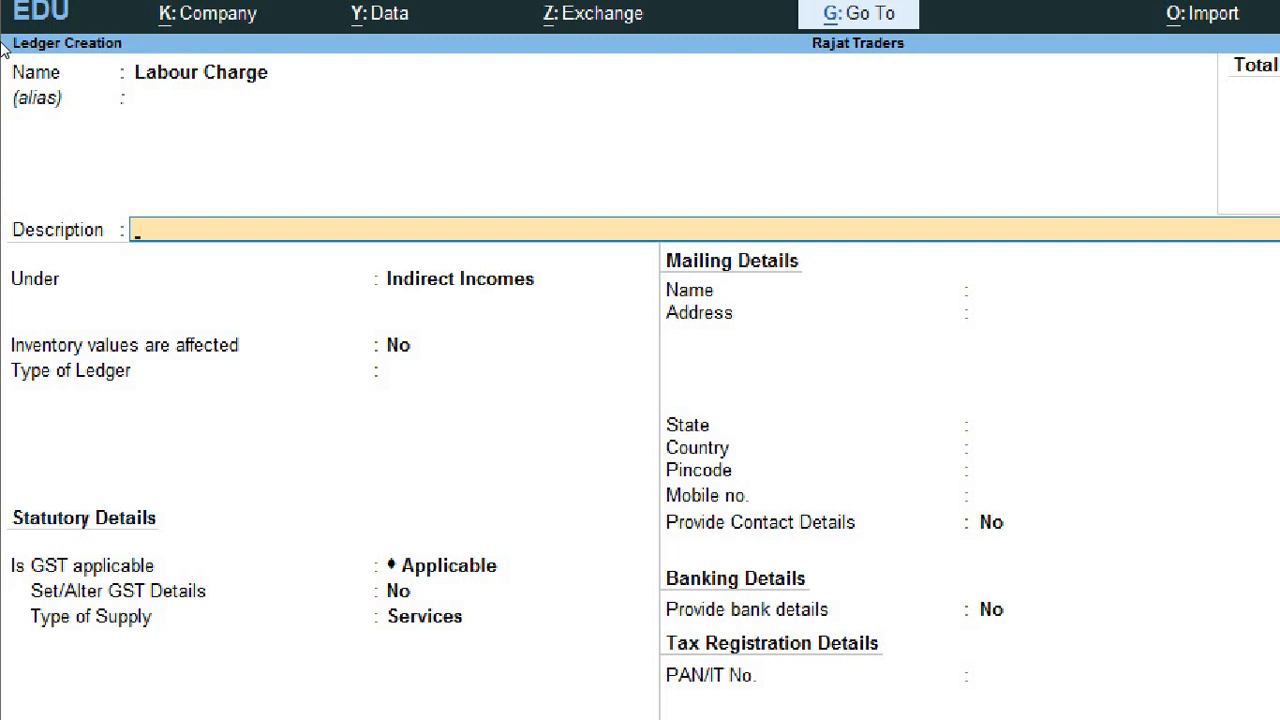
text(GST @ 18%)
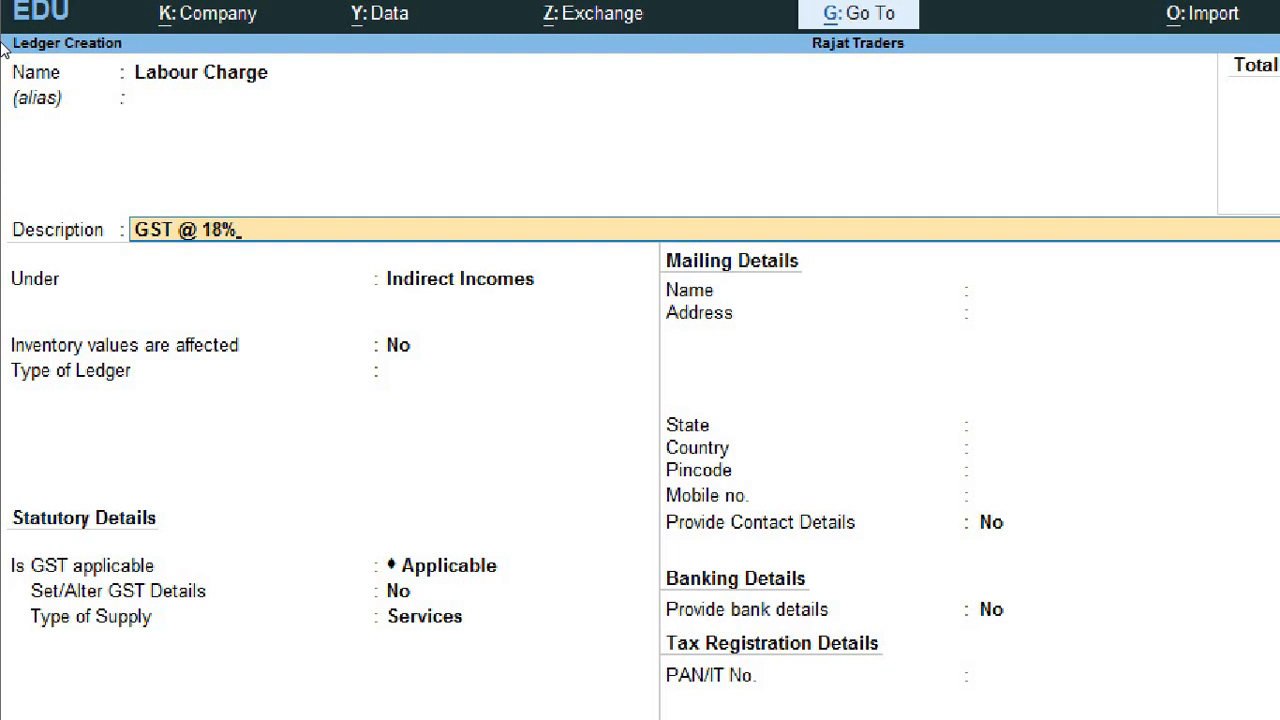
key(Return)
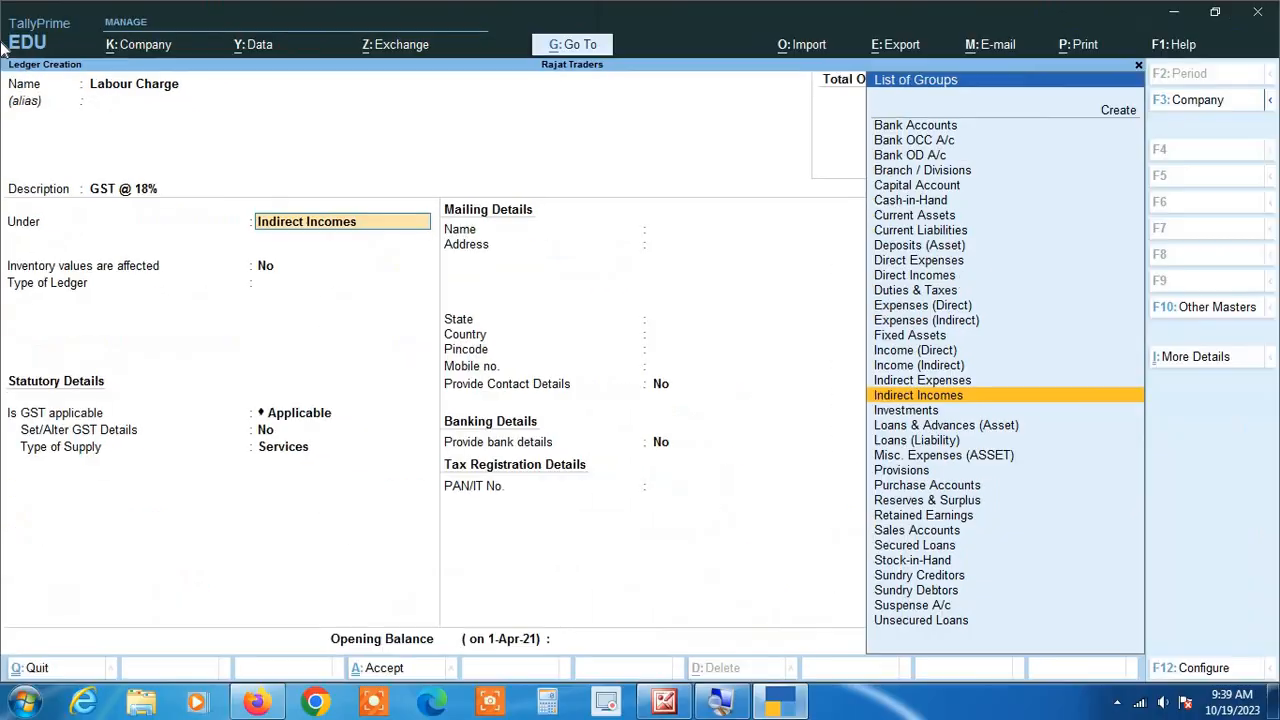
Step: Keep the ledger under Indirect Incomes, set its ledger type to Not Applicable and keep GST as Applicable
key(Return)
key(Return)
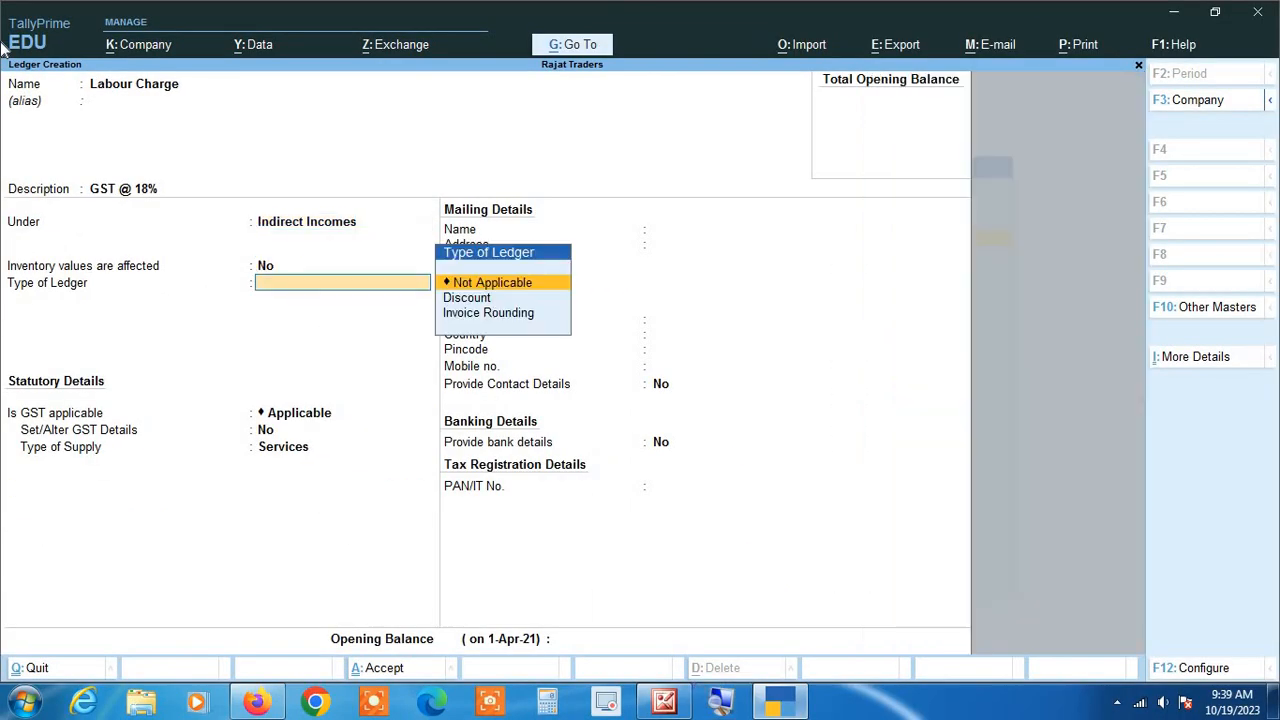
key(Return)
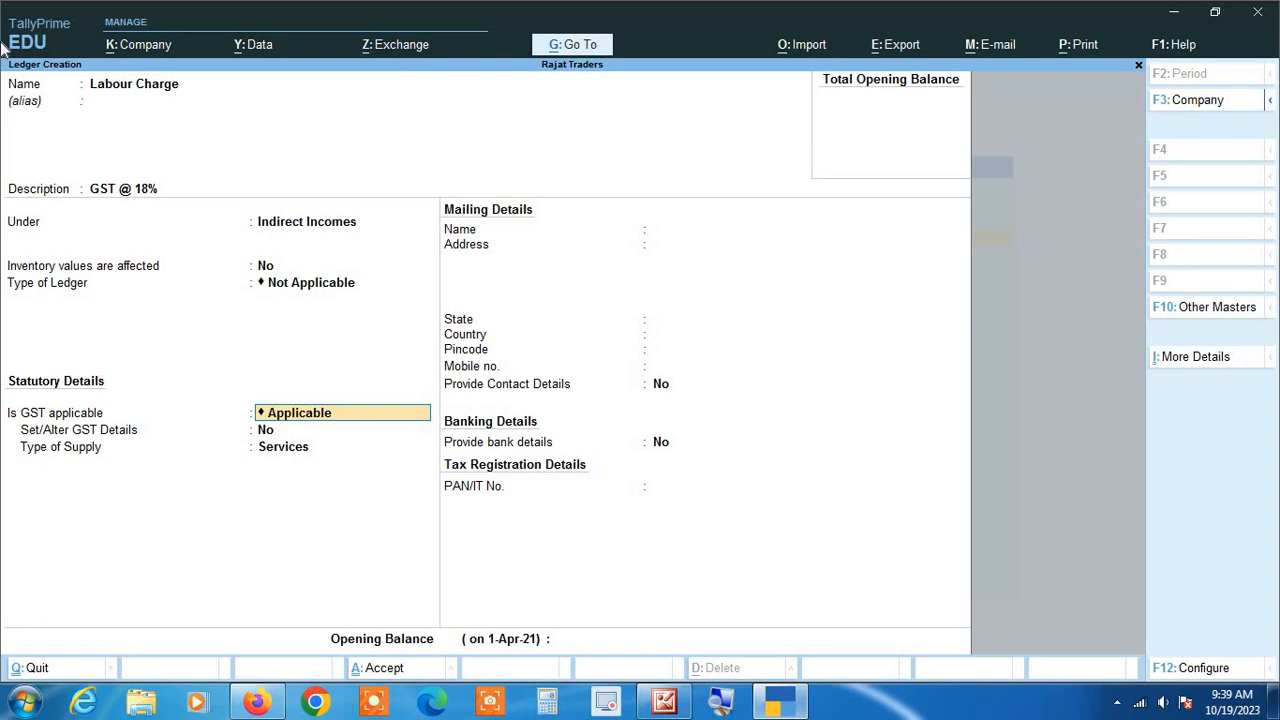
key(Return)
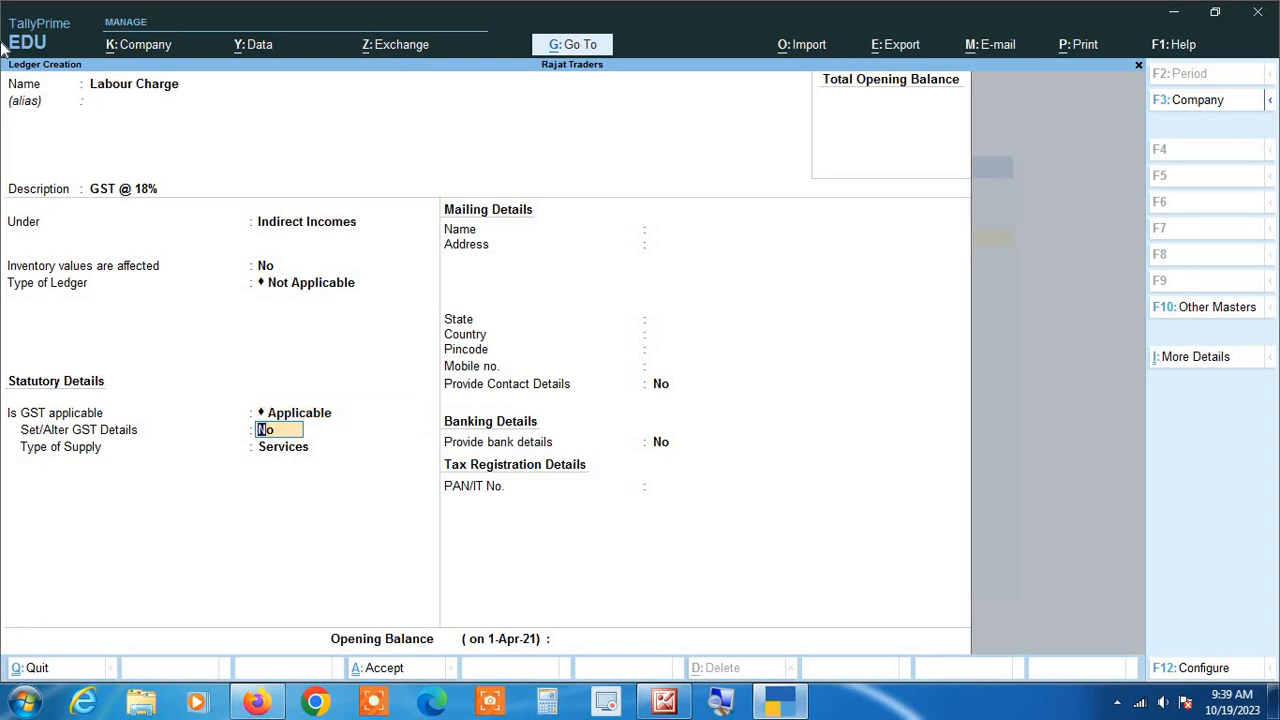
Step: Turn on Set/Alter GST Details for the ledger, keep the nature of transaction Not Applicable and set taxability to Taxable
text(y)
key(Return)
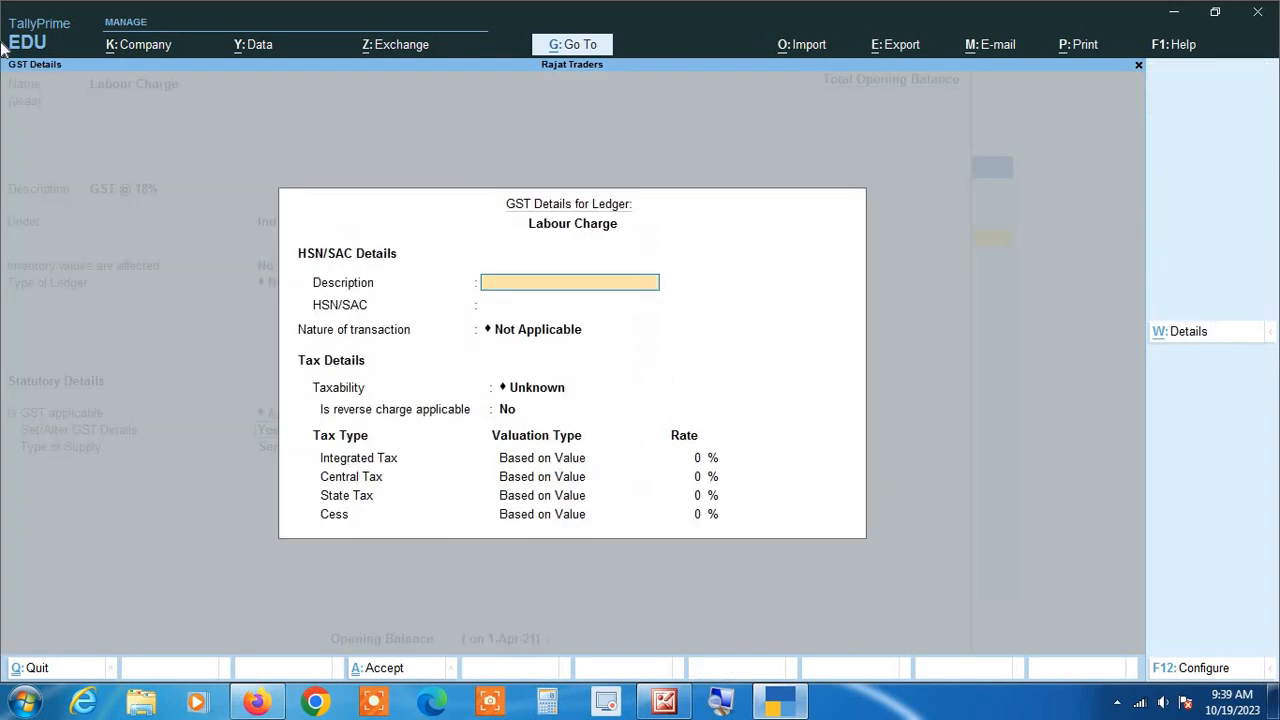
key(Return)
key(Return)
key(Return)
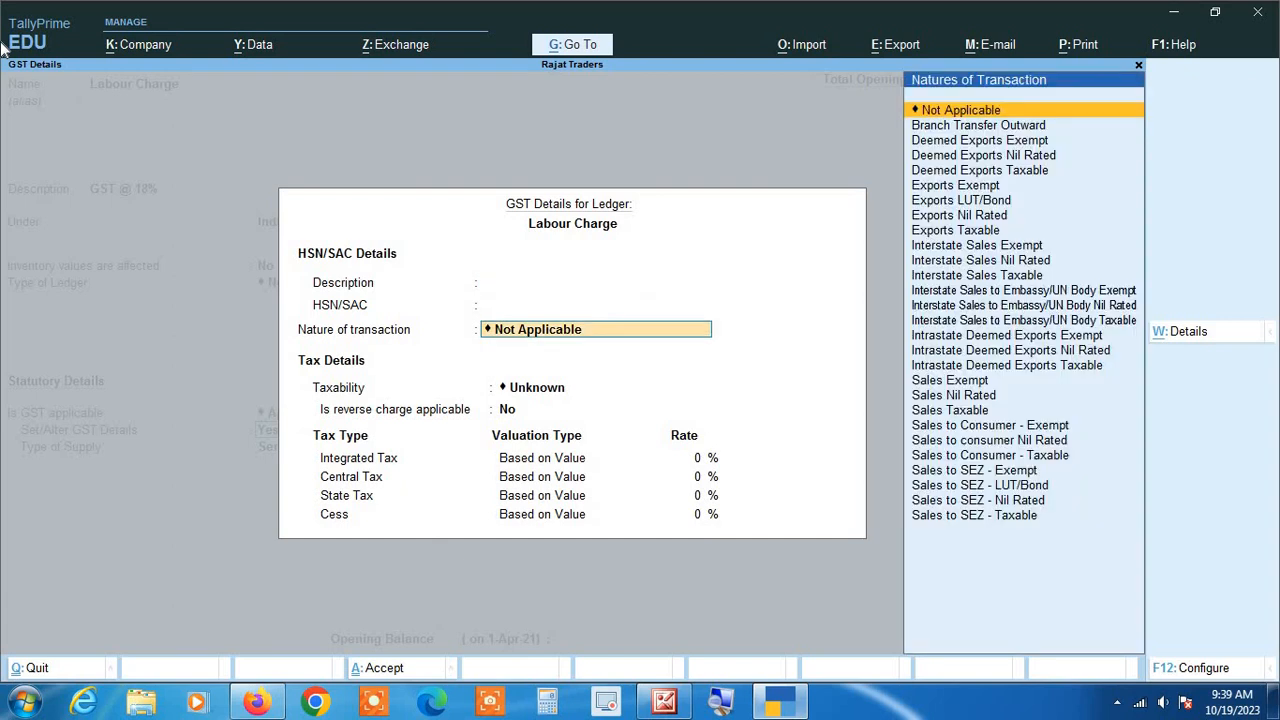
key(Down)
key(Down)
key(Down)
key(Return)
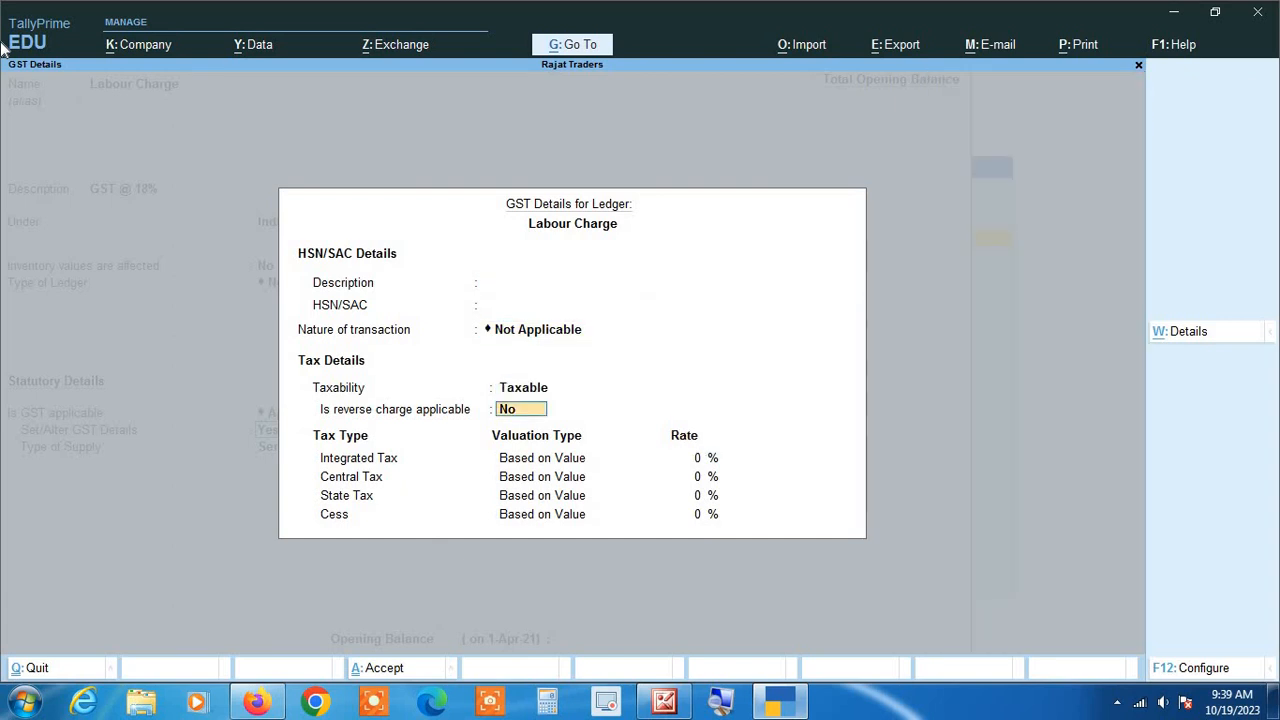
Step: Leave reverse charge at No, set the Integrated Tax rate to 18% and accept the GST details
key(Return)
text(18)
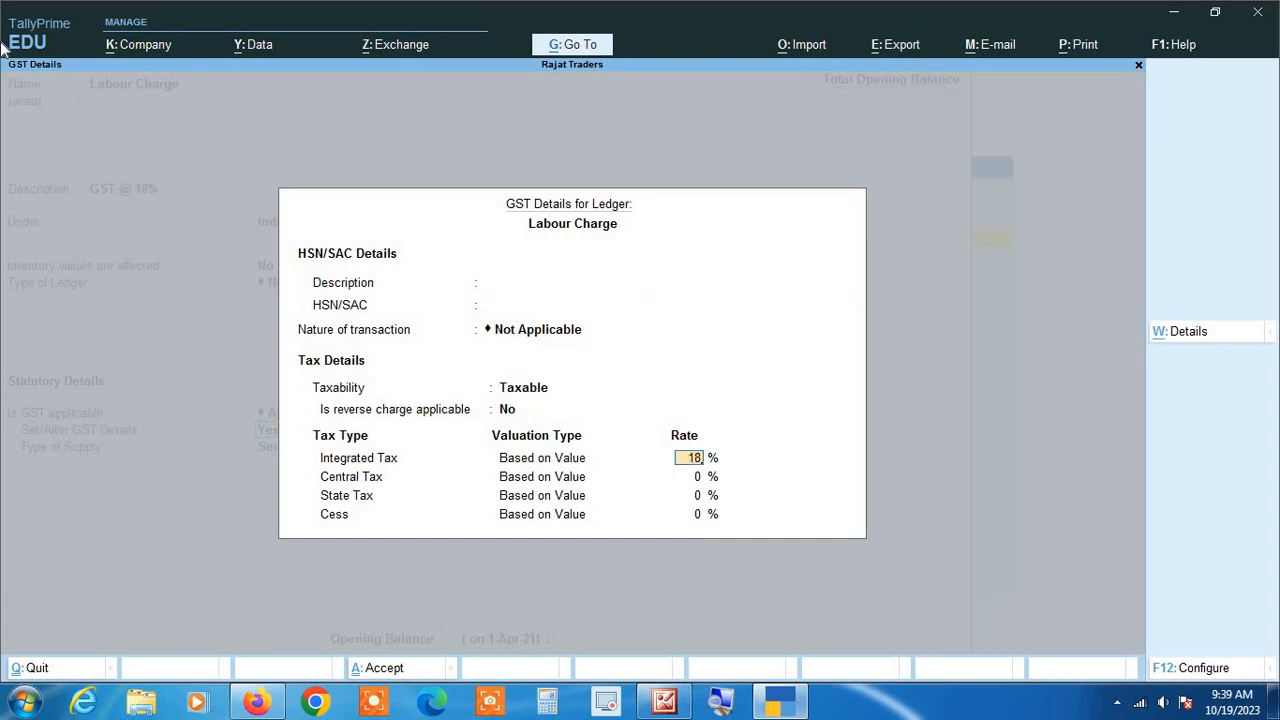
key(Return)
key(Return)
key(Return)
key(Return)
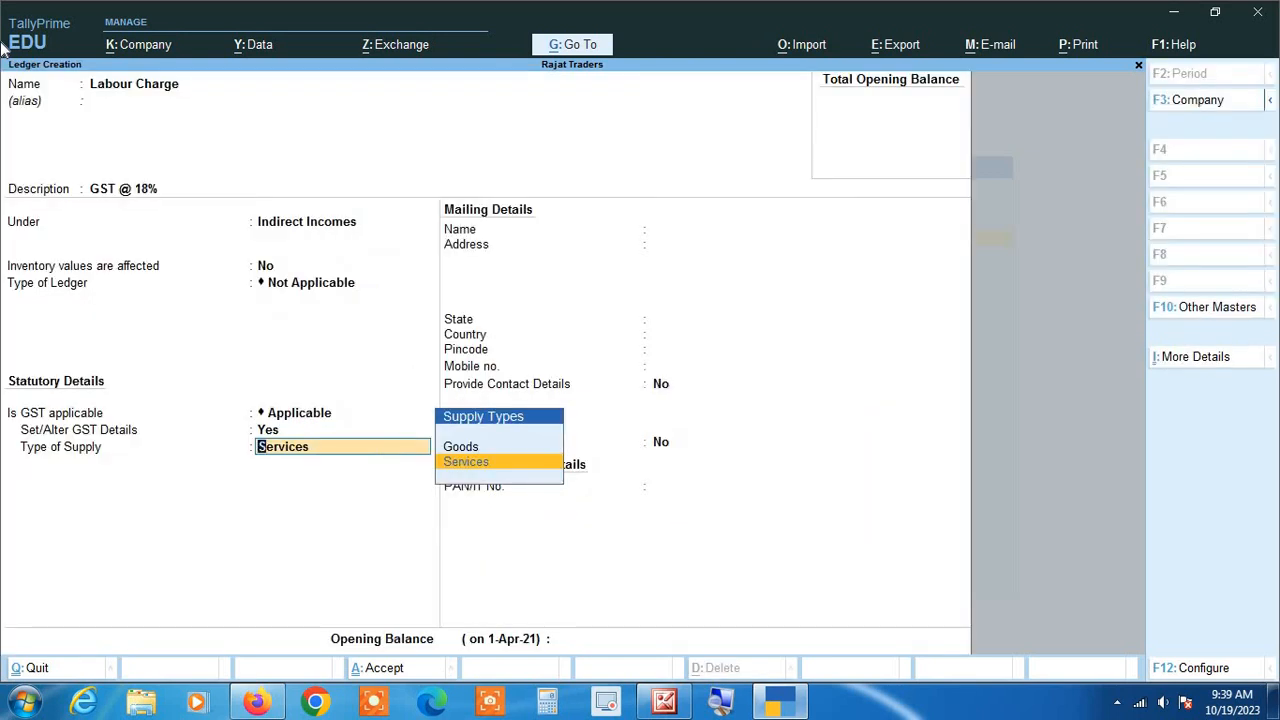
Step: Keep the type of supply as Services, save the Labour Charge ledger without an opening balance and return to the Gateway
key(Return)
key(Return)
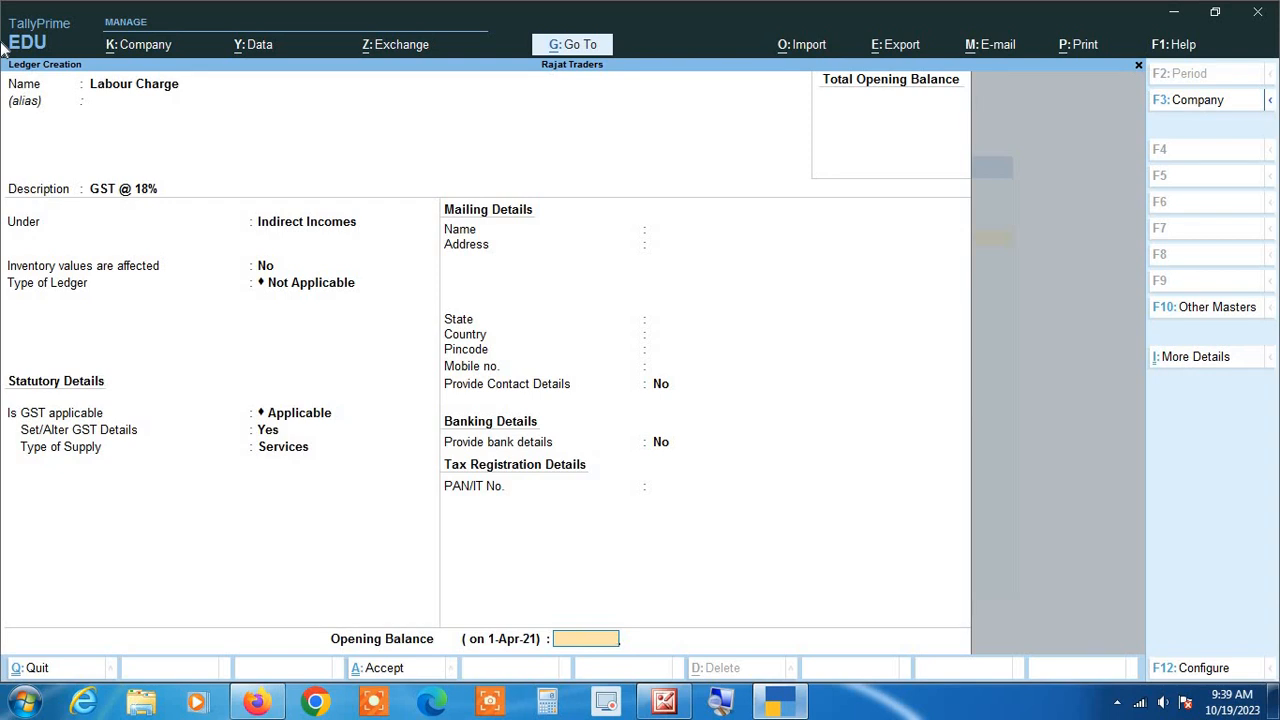
key(Return)
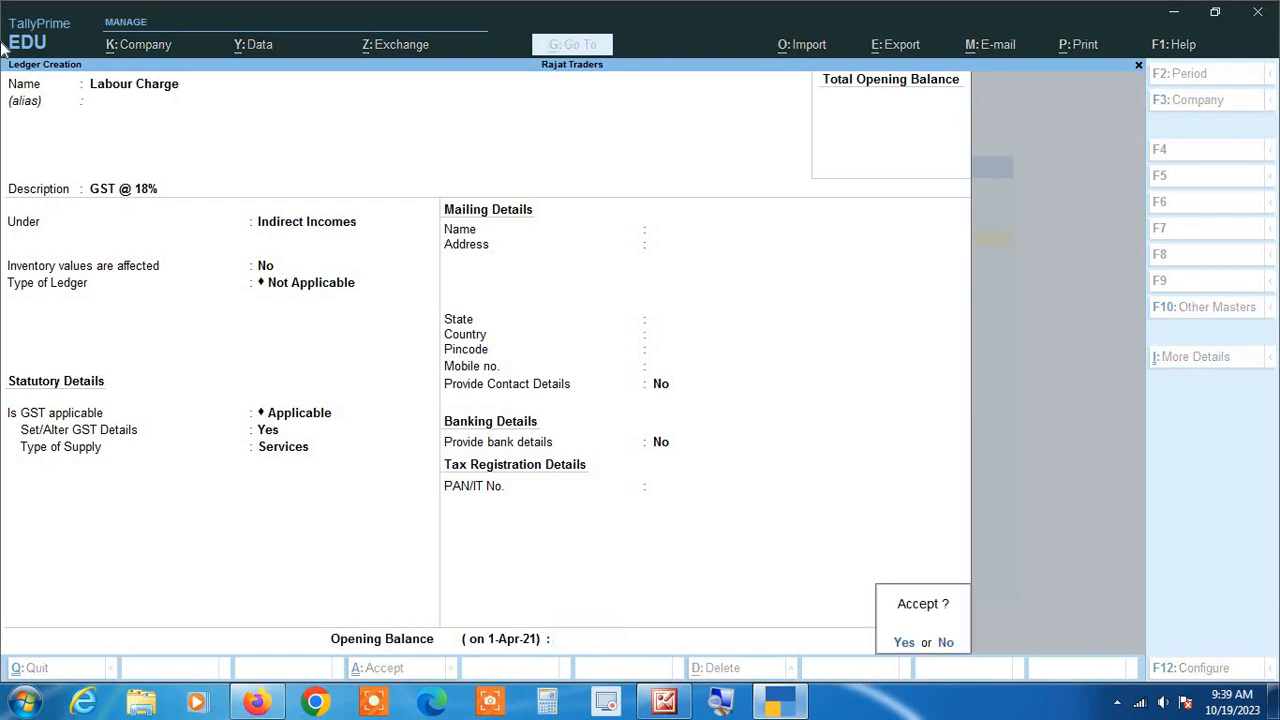
key(Return)
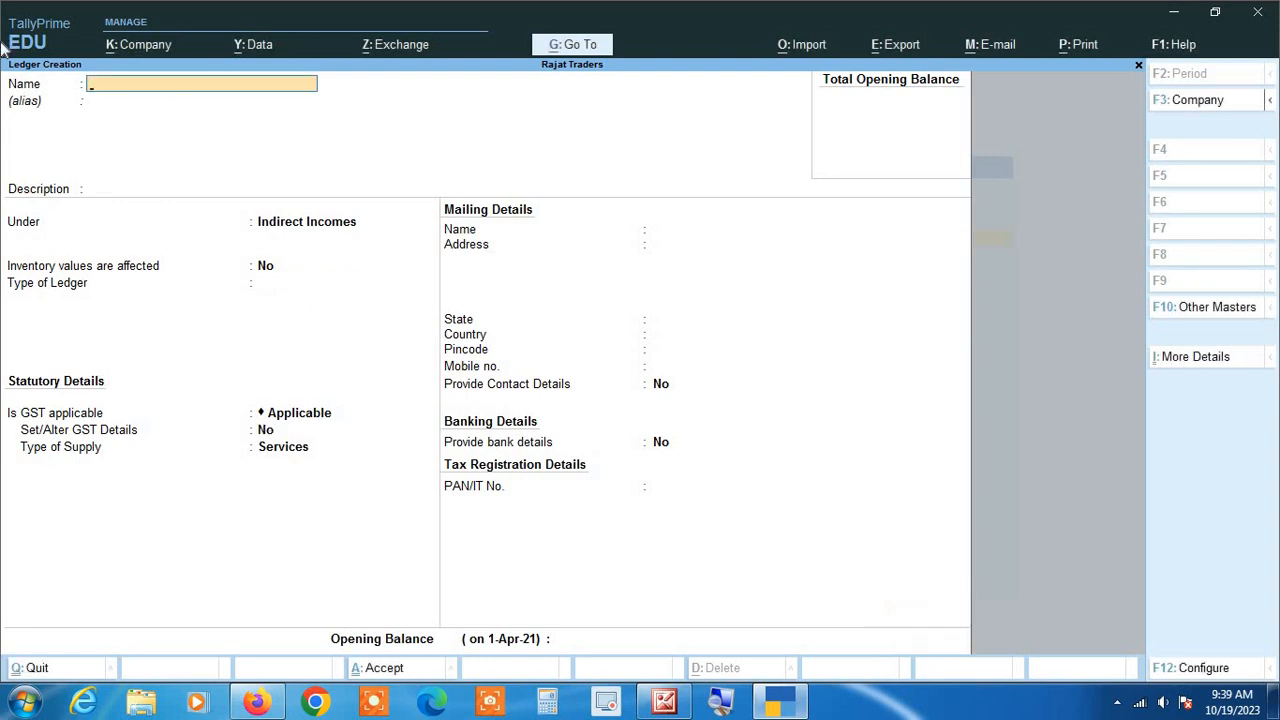
key(Escape)
key(Escape)
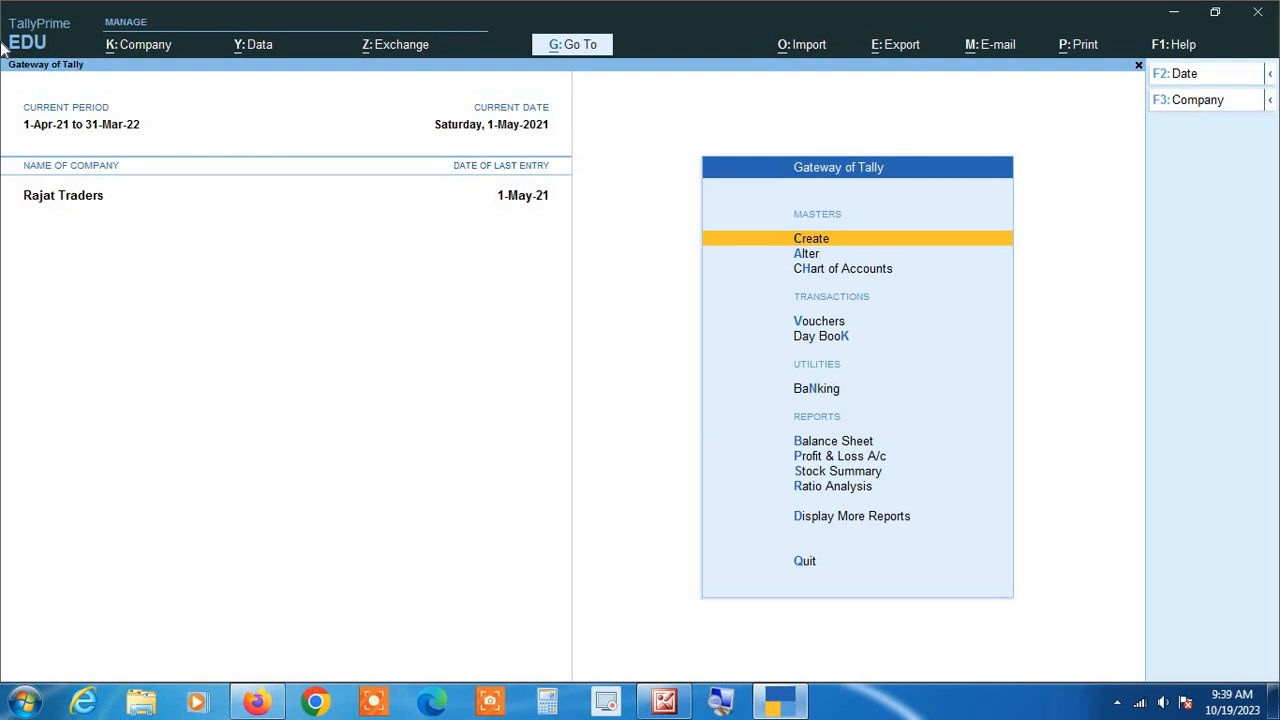
Step: Open the existing Freight Charge ledger for alteration, examine its description field and leave without changing it
key(Down)
key(Return)
key(Down)
key(Return)
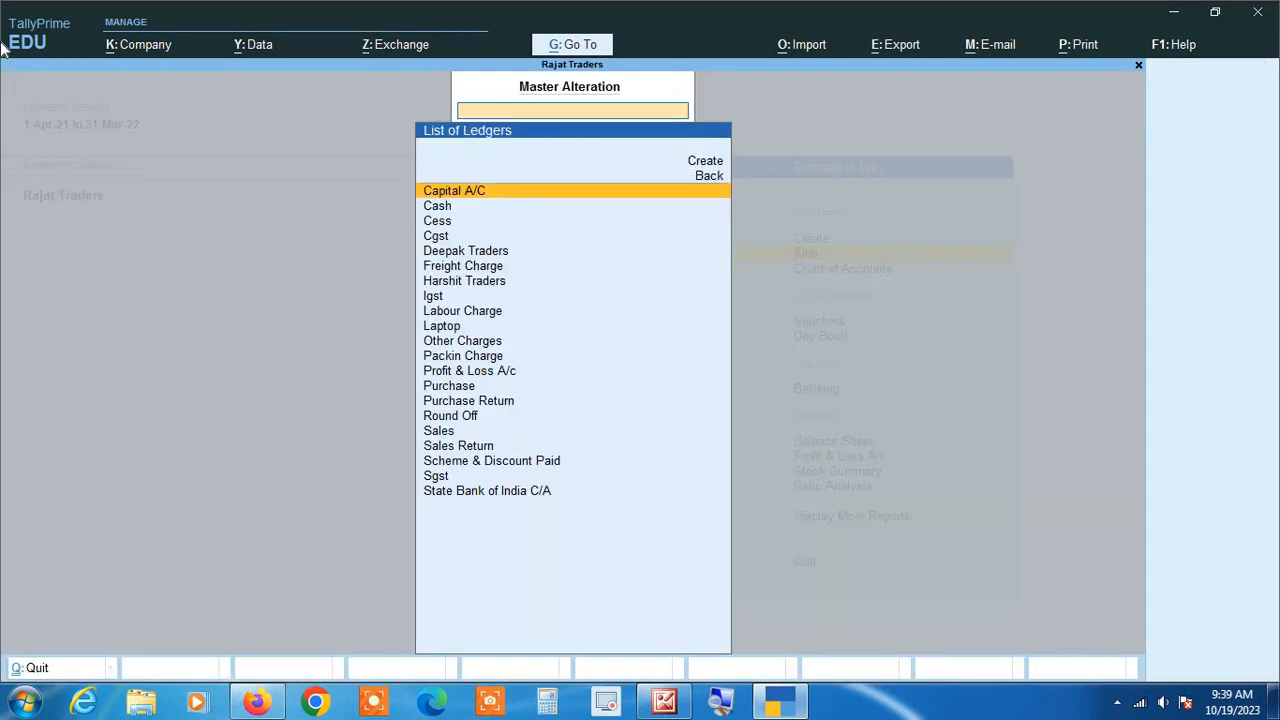
key(Down)
key(Down)
key(Down)
key(Down)
key(Down)
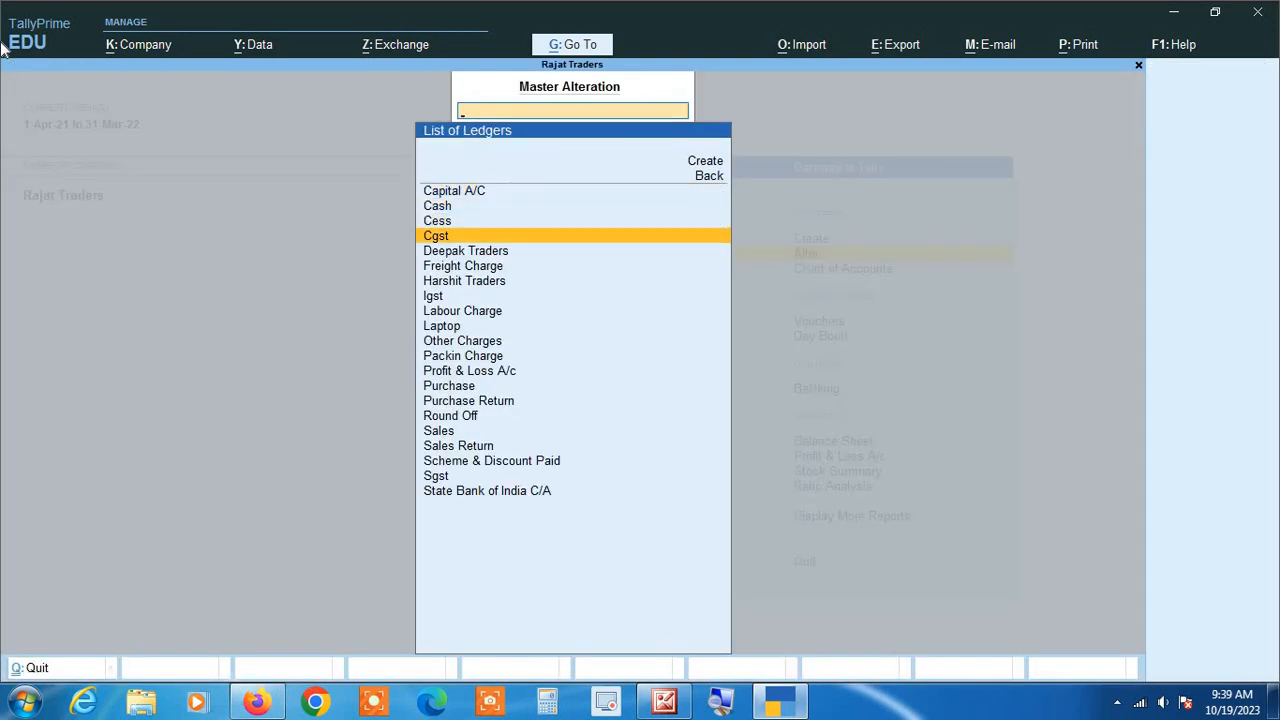
key(Return)
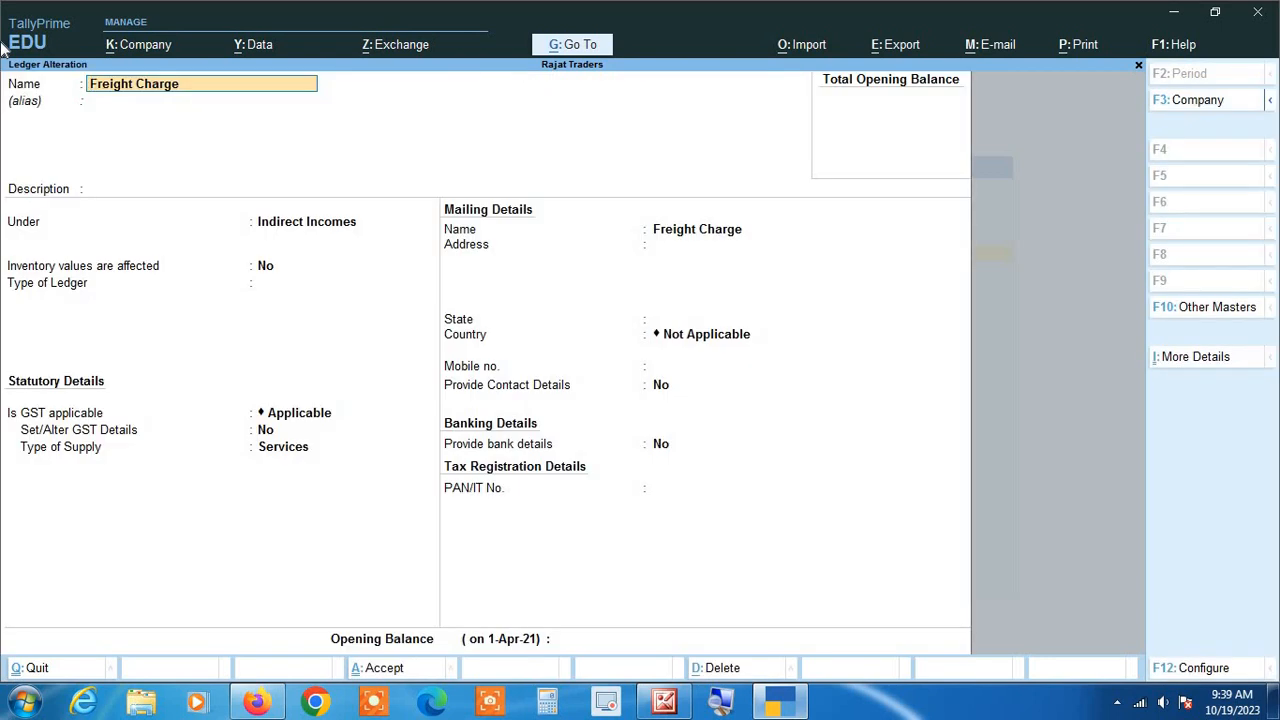
key(Return)
key(Return)
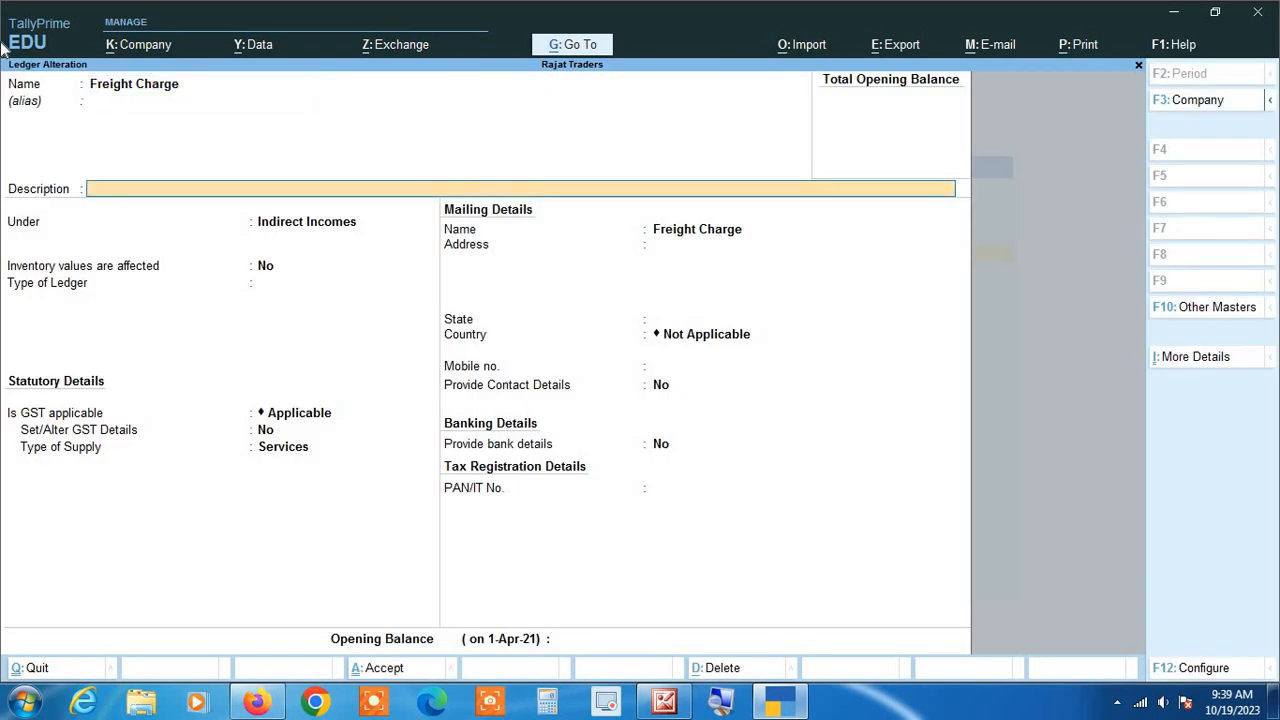
key(Escape)
key(Escape)
key(Escape)
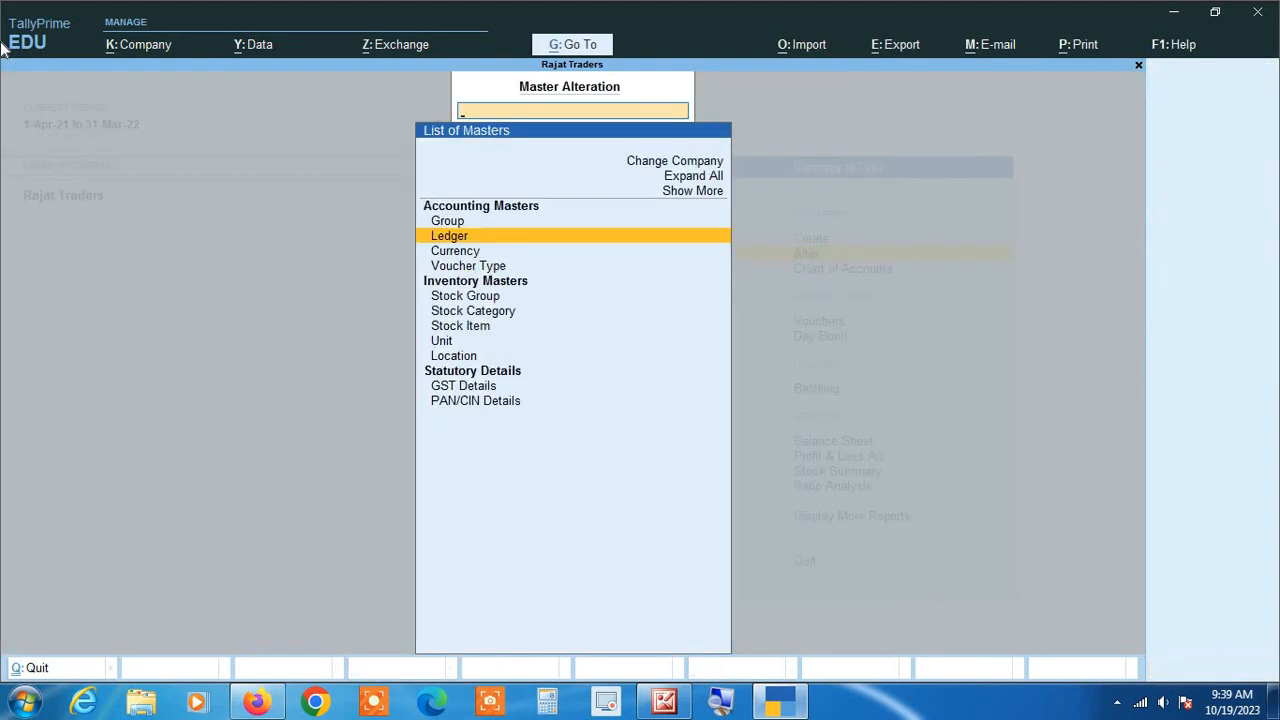
Step: Start a sales voucher with Deepak Traders as the party account and Sales as the sales ledger
key(v)
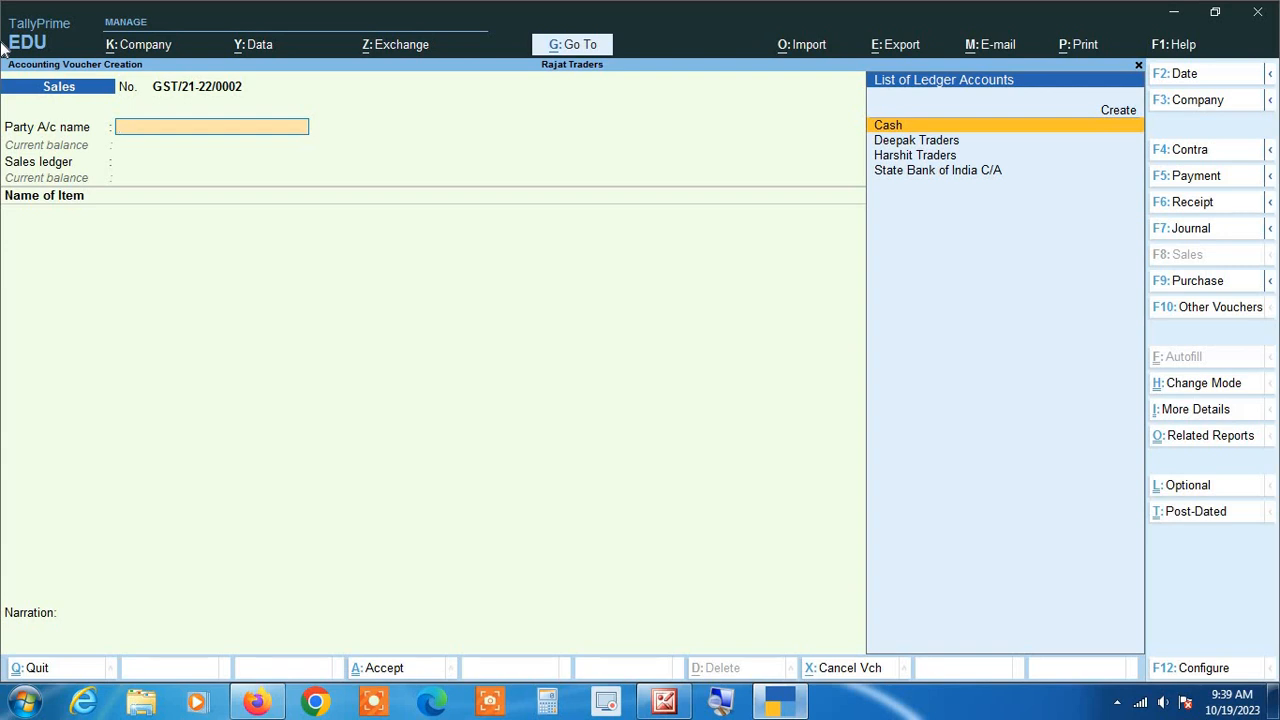
text(de)
key(Return)
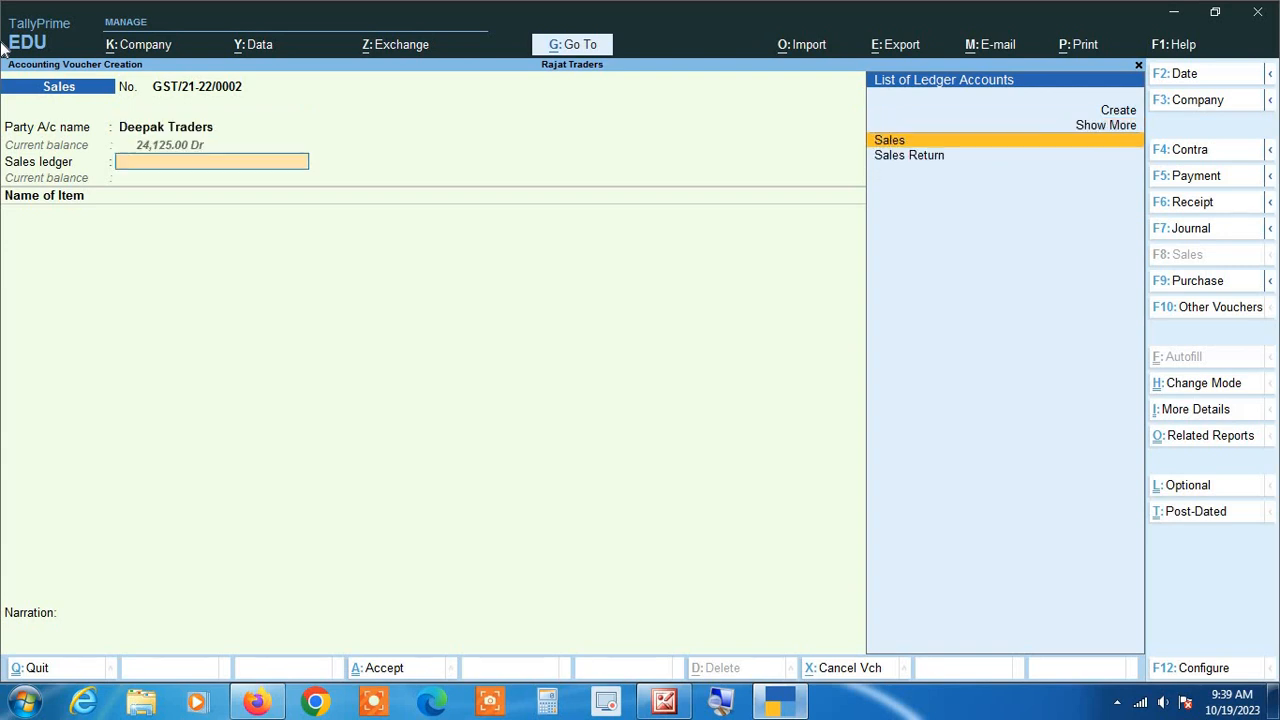
key(Return)
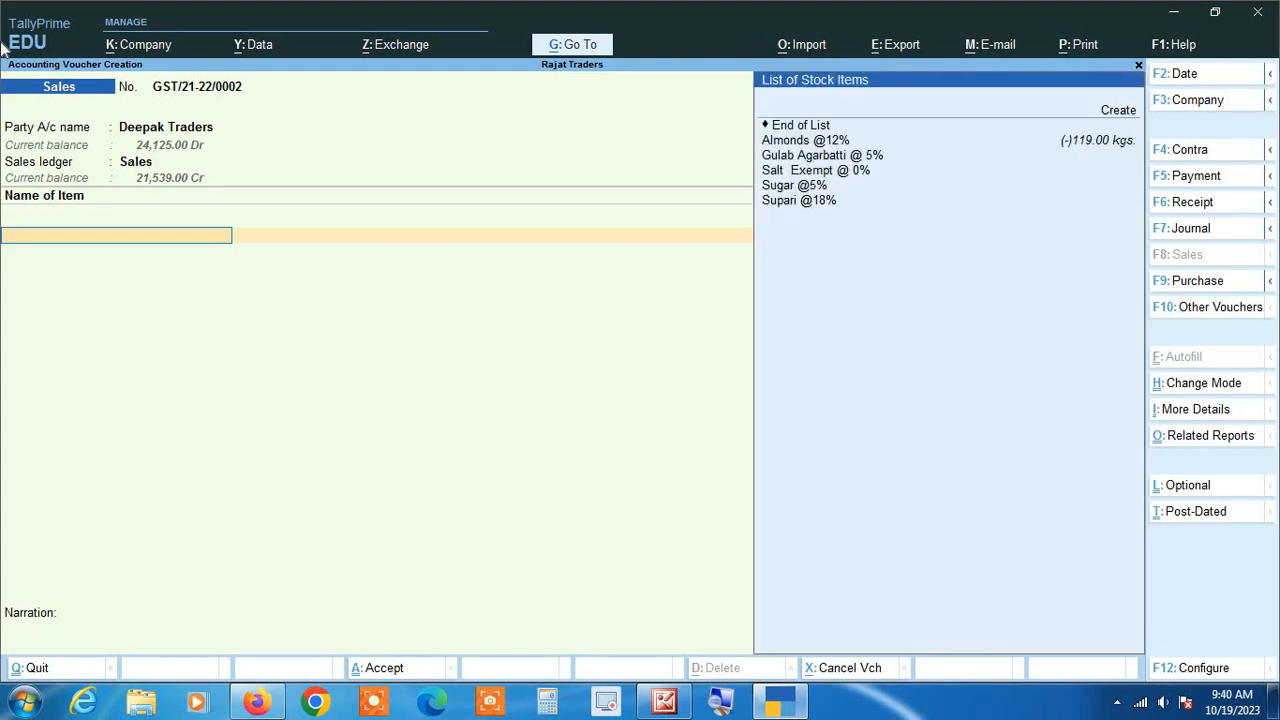
key(Return)
text(2)
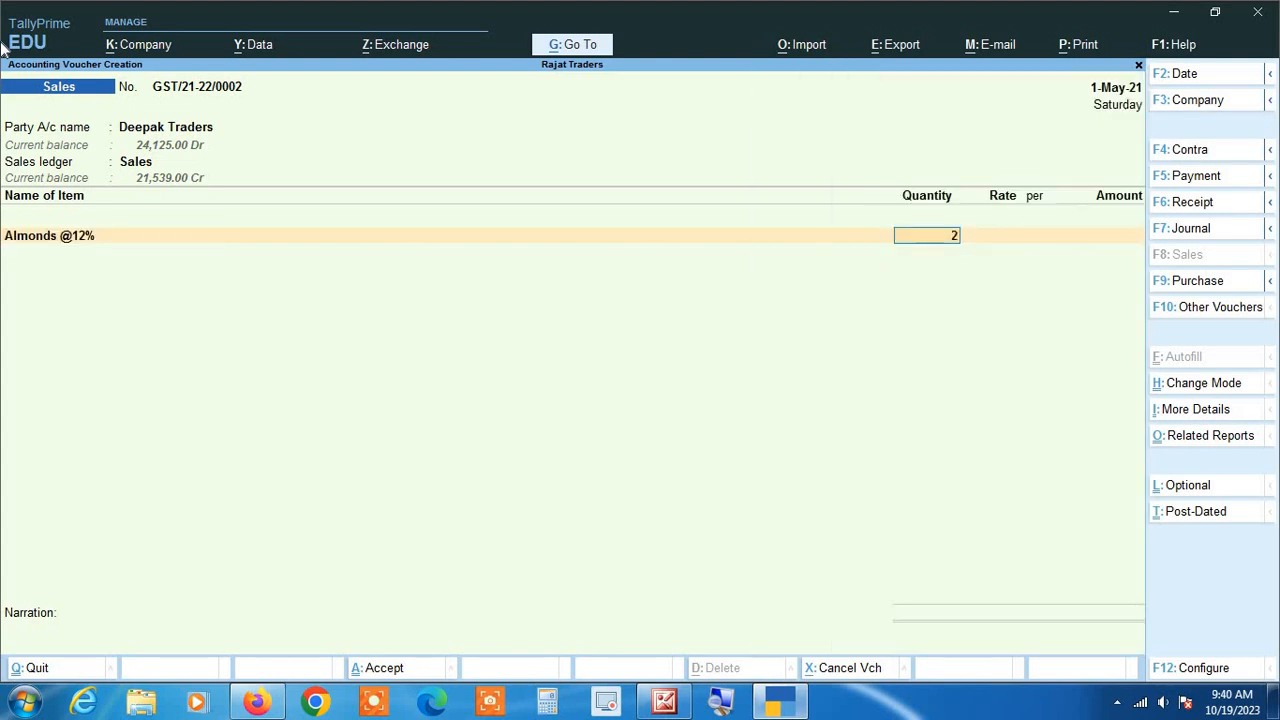
text(00)
key(Return)
key(Return)
key(Return)
key(Return)
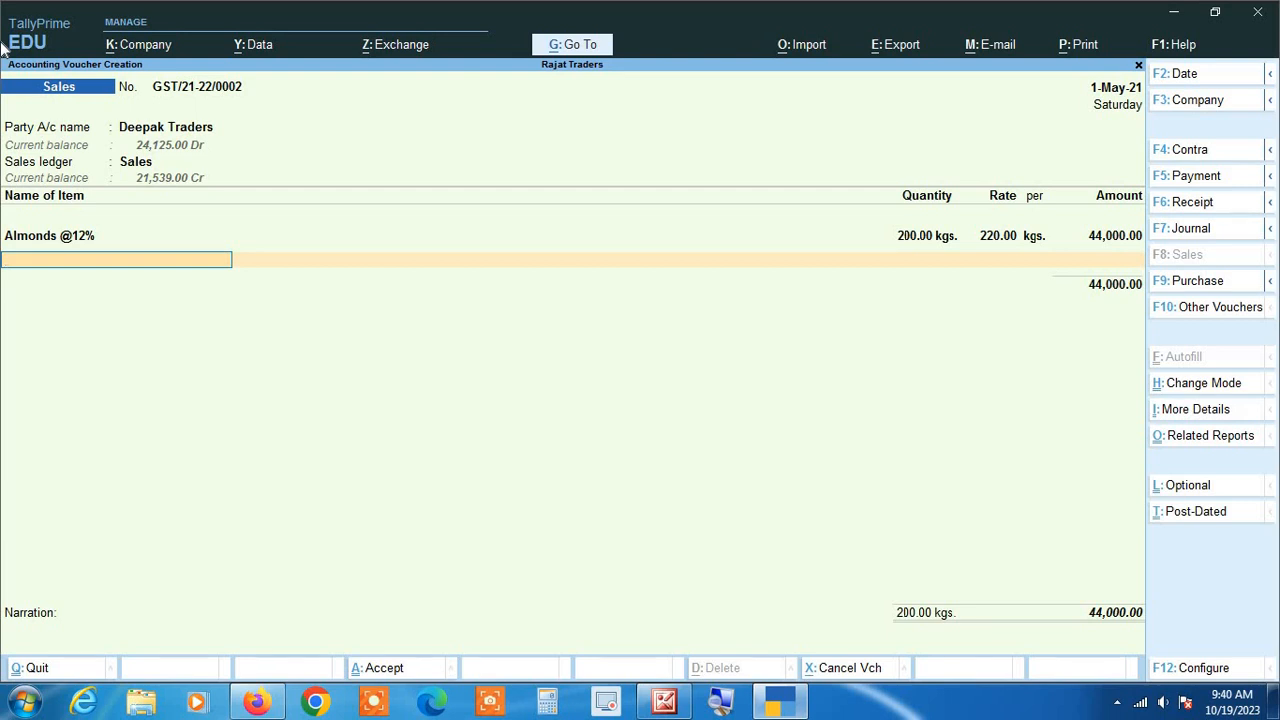
Step: Finish the stock item entries and add the Cgst and Sgst tax ledgers to the voucher with their calculated amounts
key(Return)
text(cg)
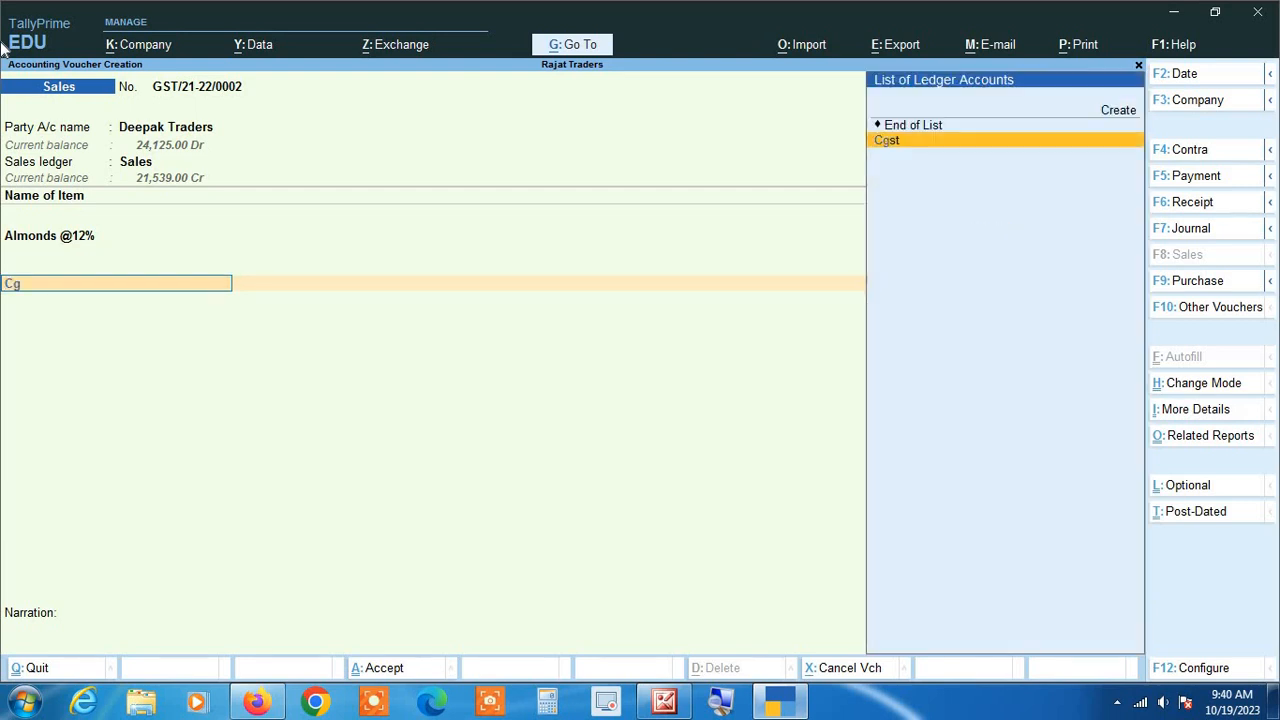
key(Return)
key(Return)
text(sg)
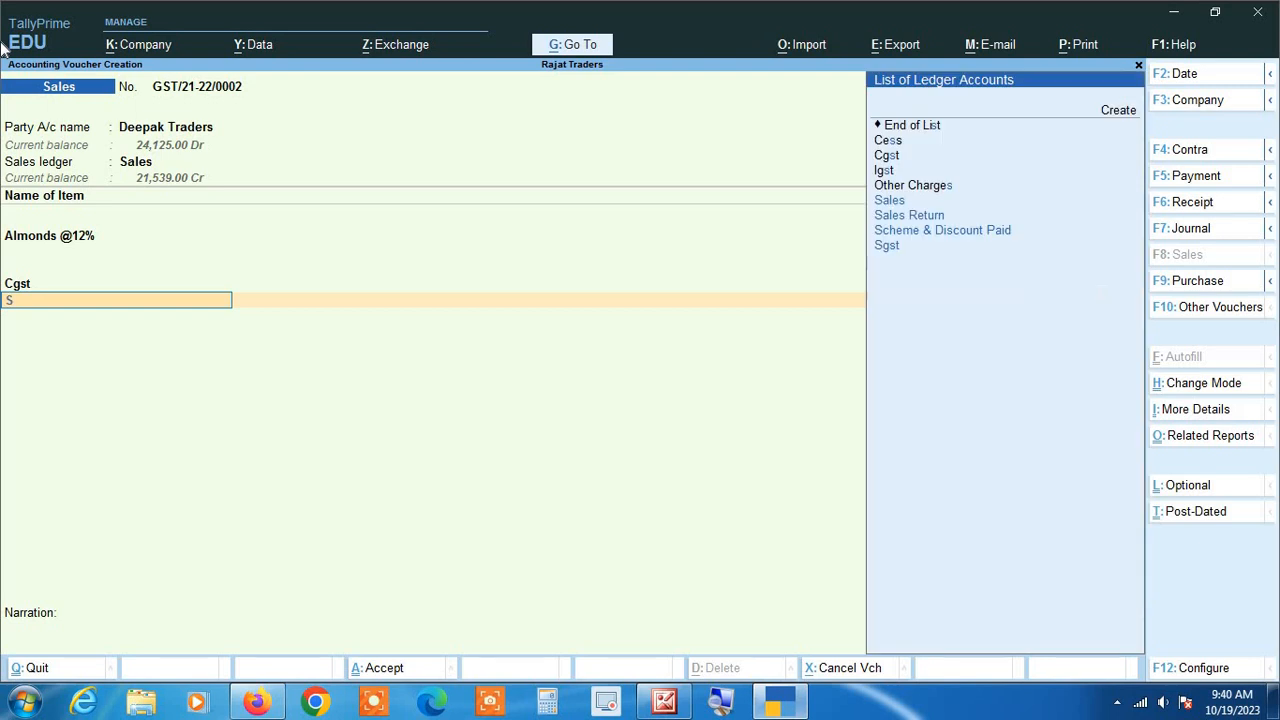
key(Return)
key(Return)
Step: Alter the Cgst ledger from within the voucher, giving it the description "Central tax", and save it
key(BackSpace)
key(BackSpace)
key(BackSpace)
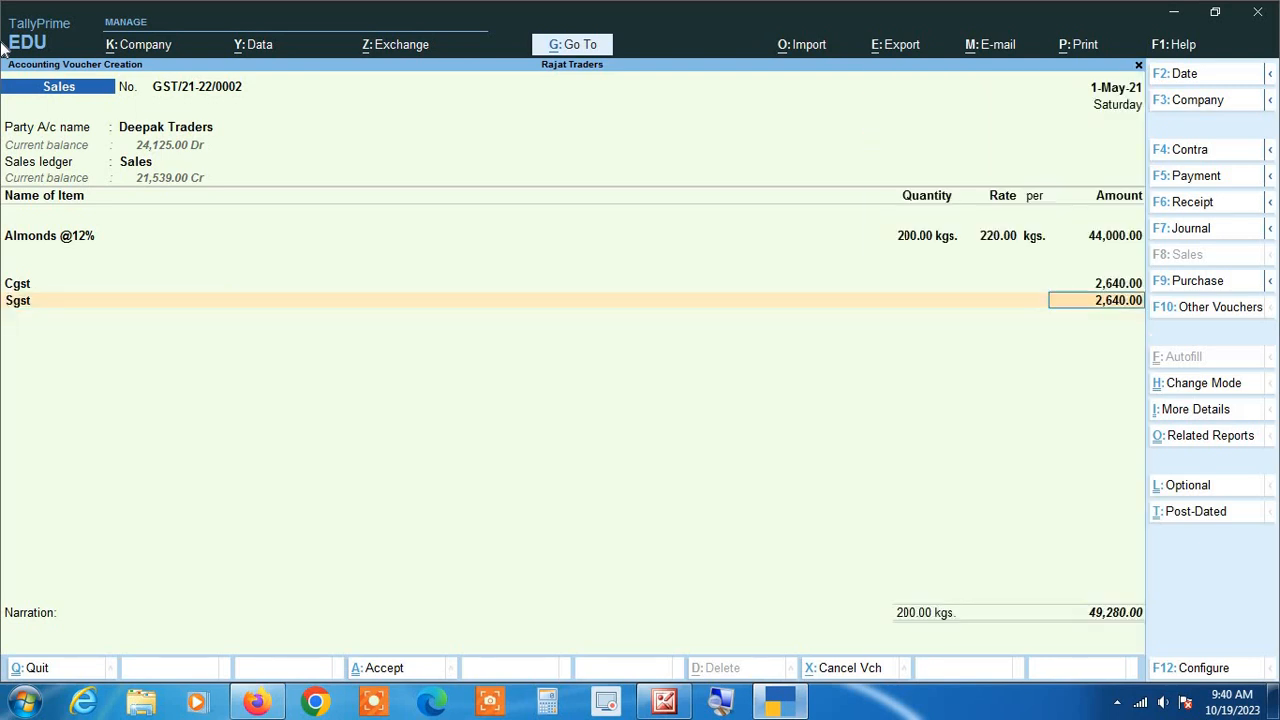
key(BackSpace)
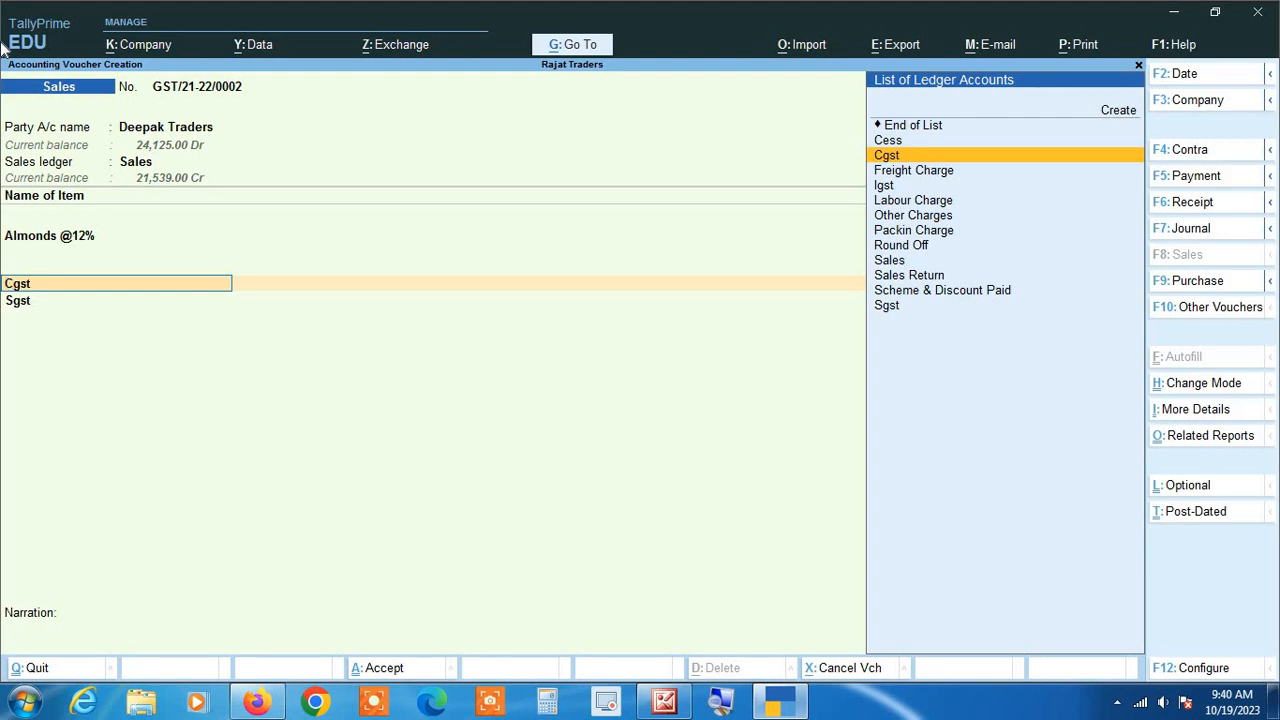
key(ctrl+Return)
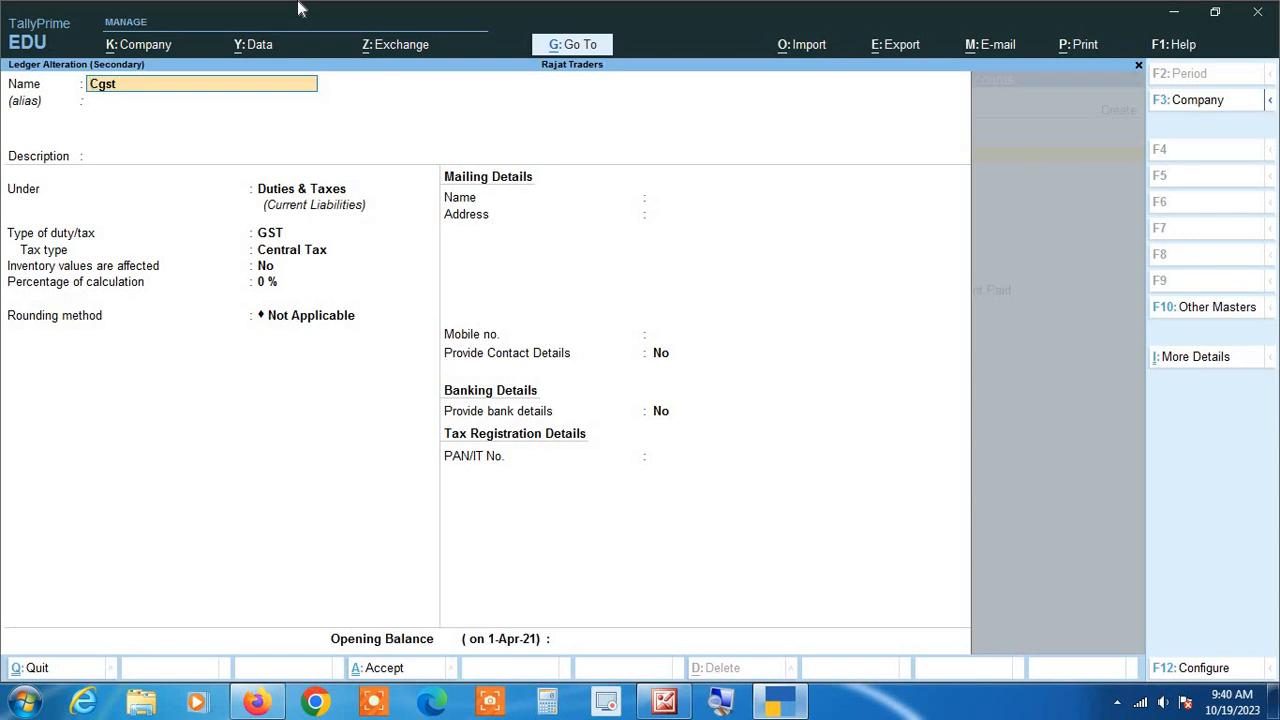
key(Return)
key(Return)
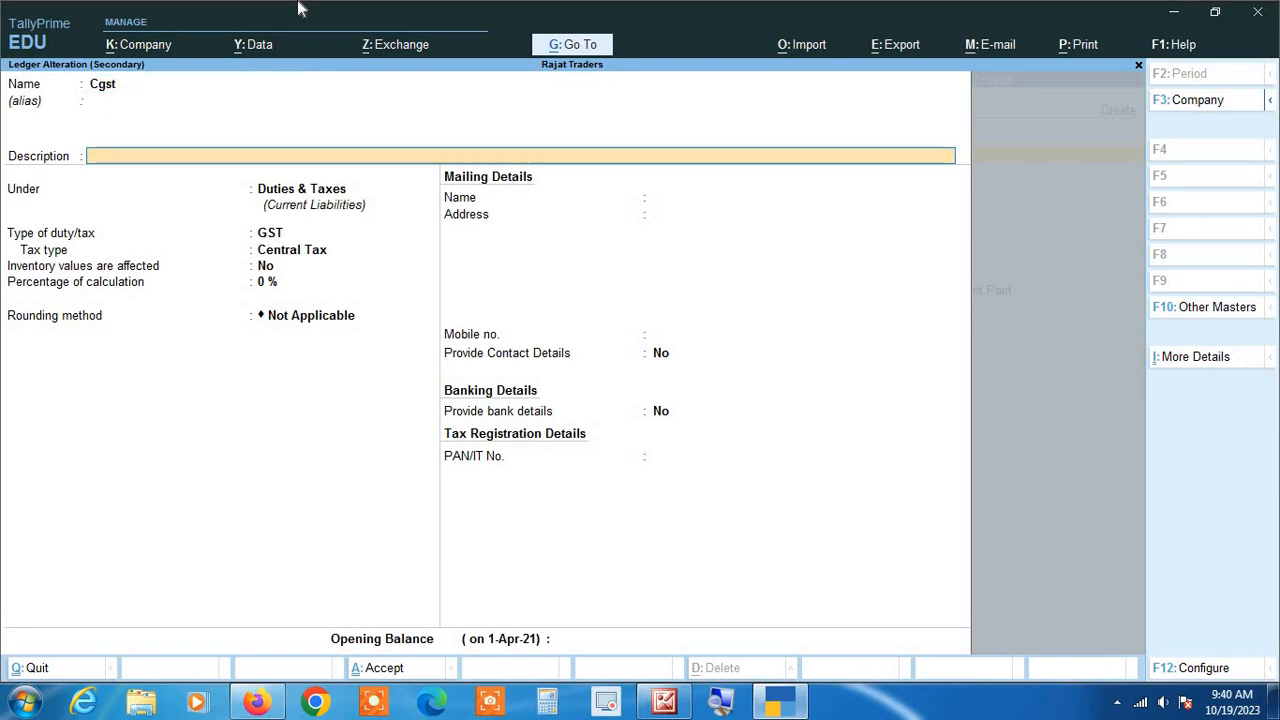
text(Cen)
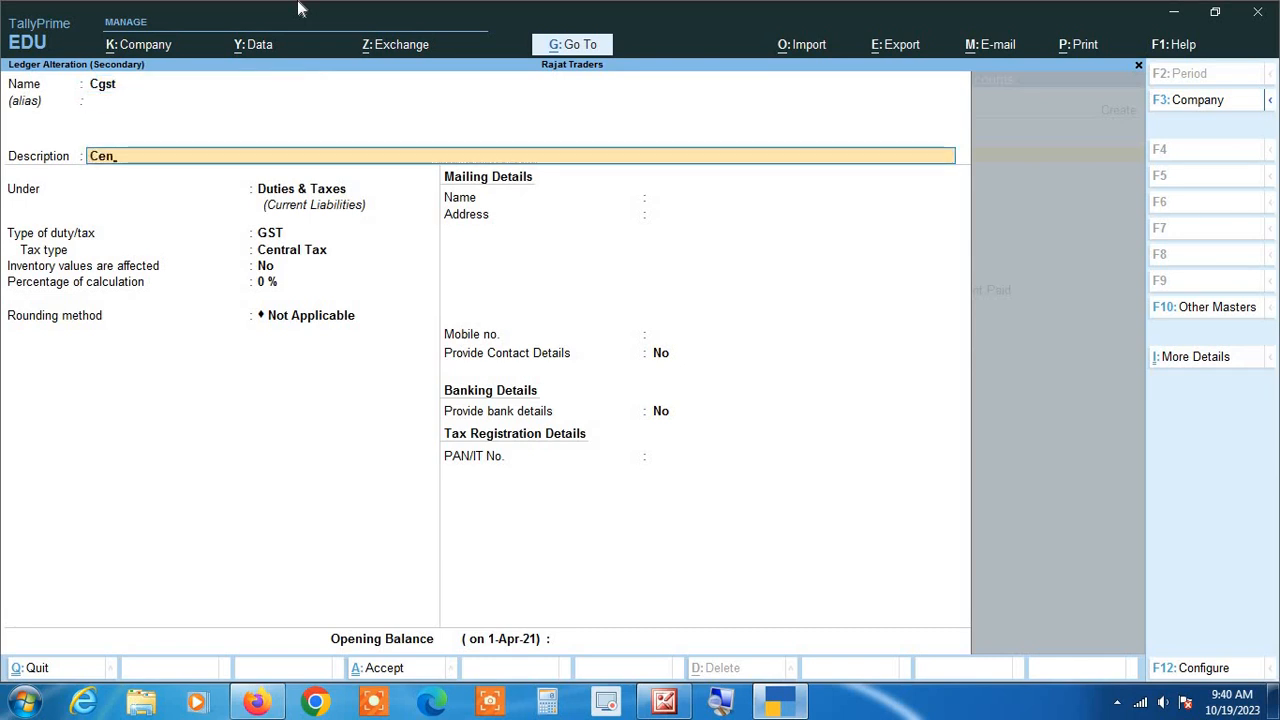
text(tral)
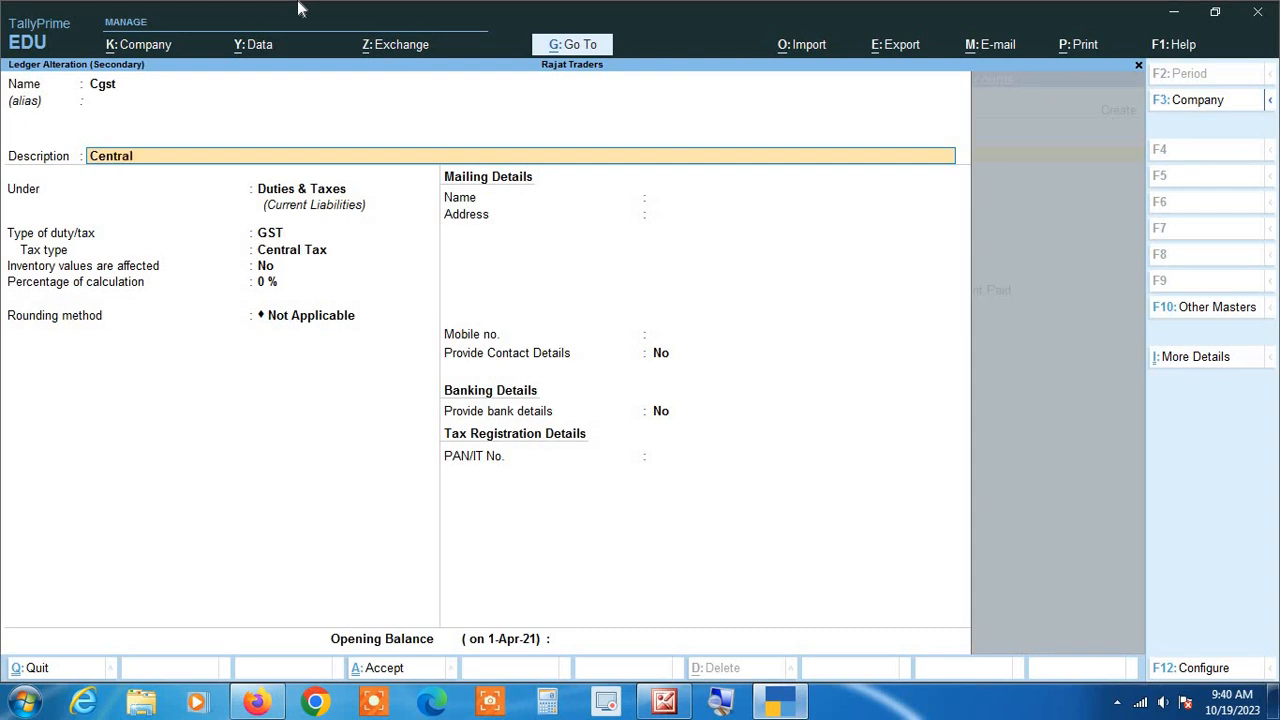
text( tax)
key(ctrl+a)
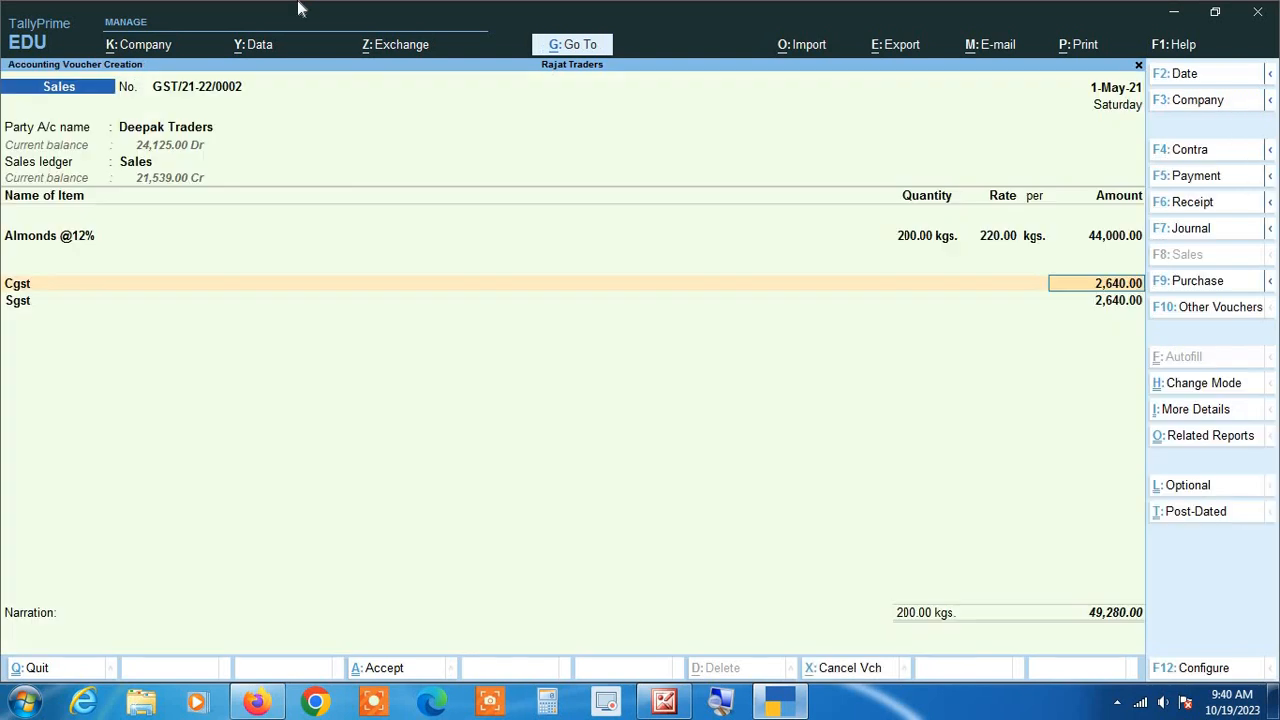
Step: Enable Provide Additional Descriptions for Ledgers in the sales voucher configuration and save the setting
key(BackSpace)
key(BackSpace)
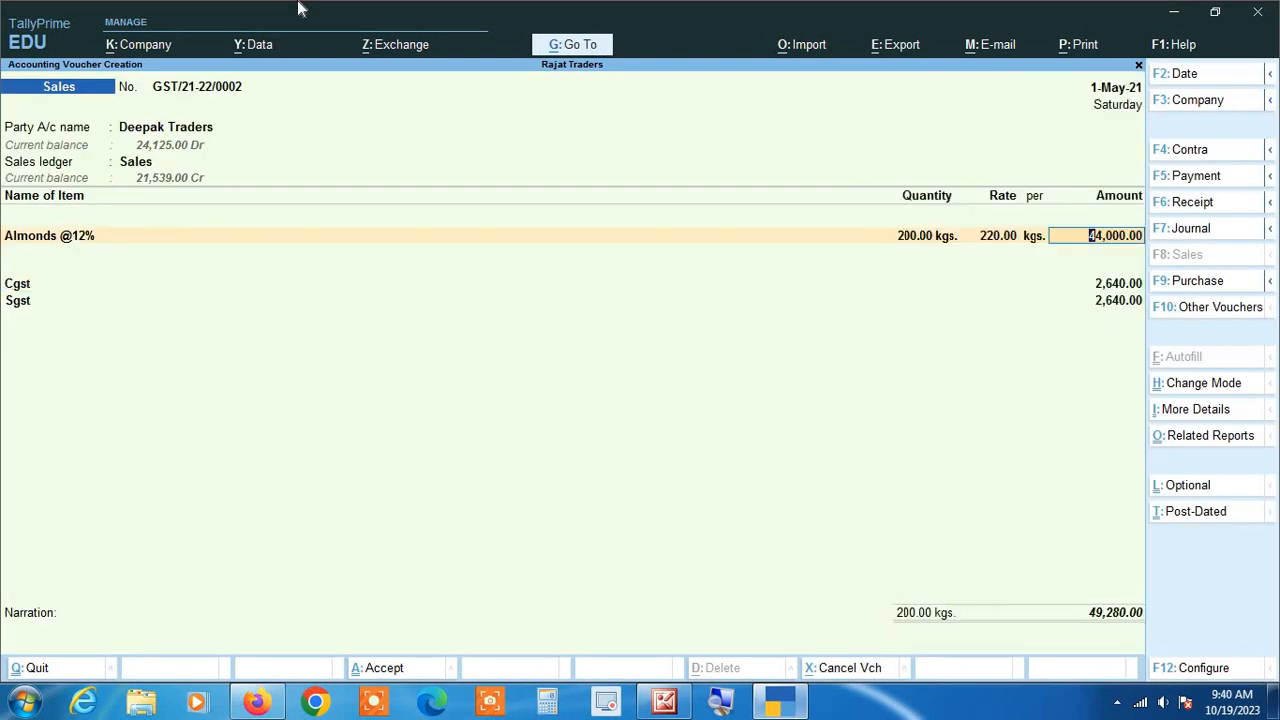
key(Return)
key(Return)
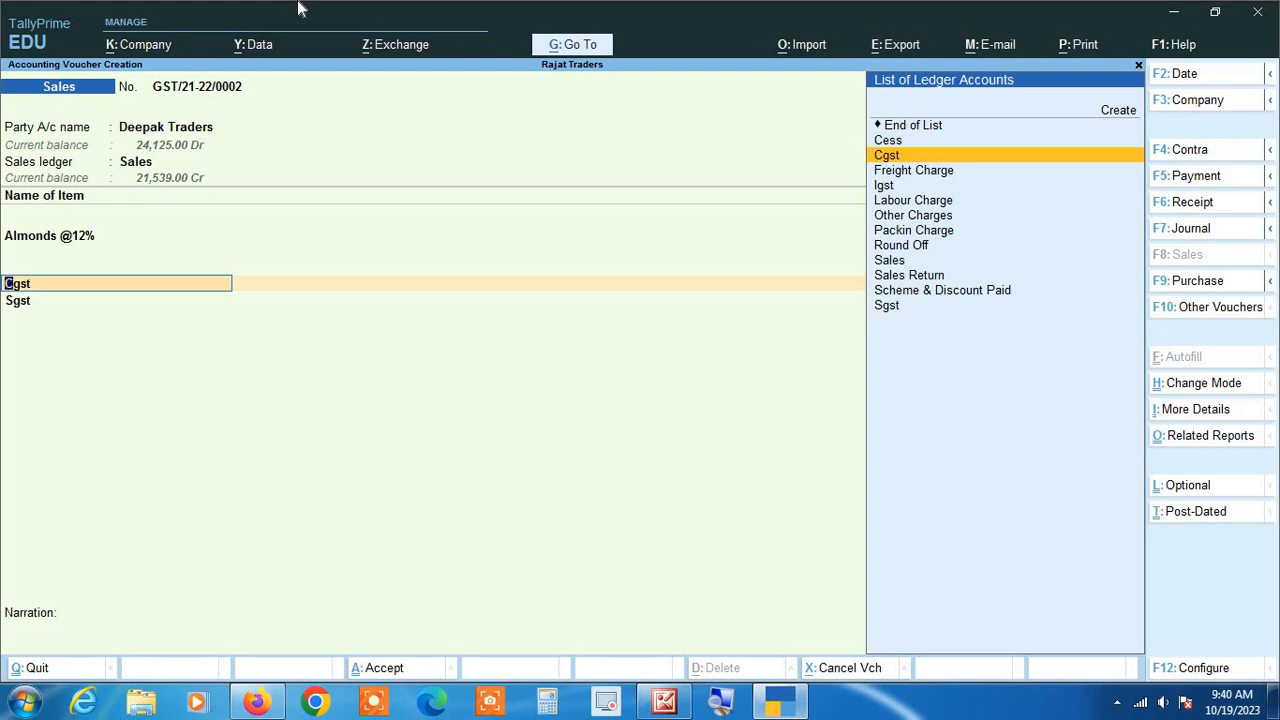
key(F12)
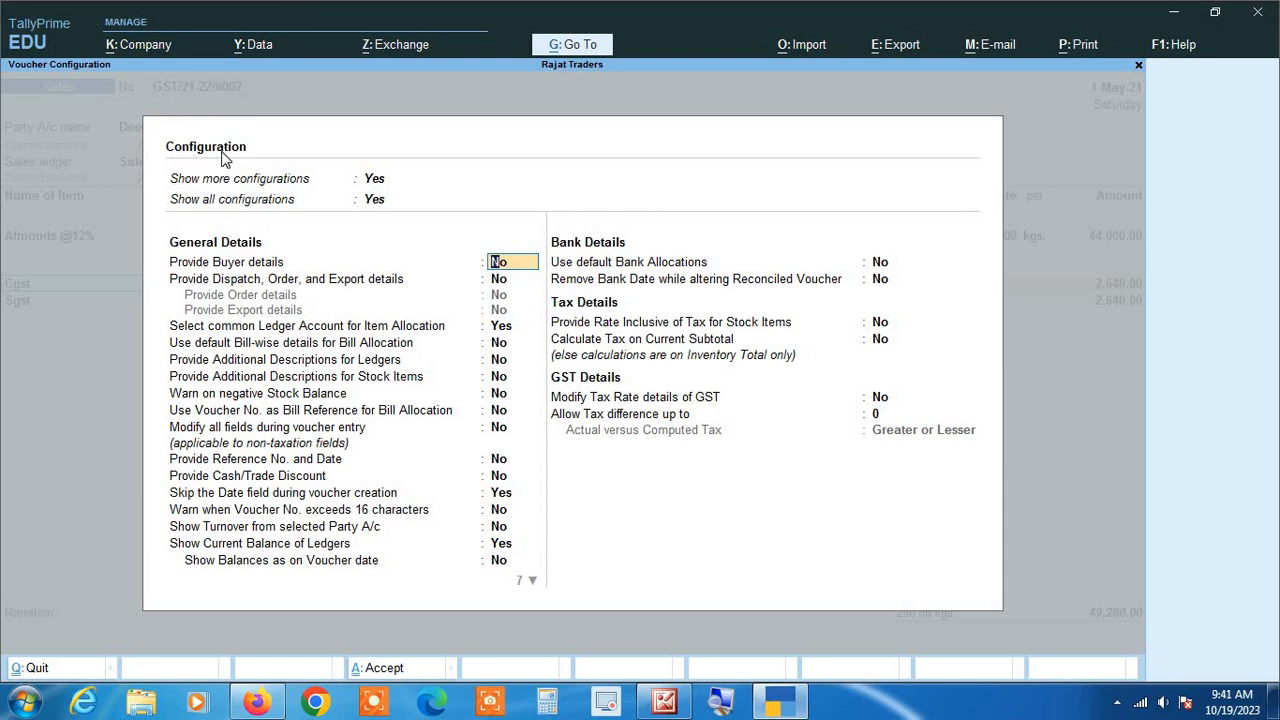
key(Down)
key(Down)
key(Down)
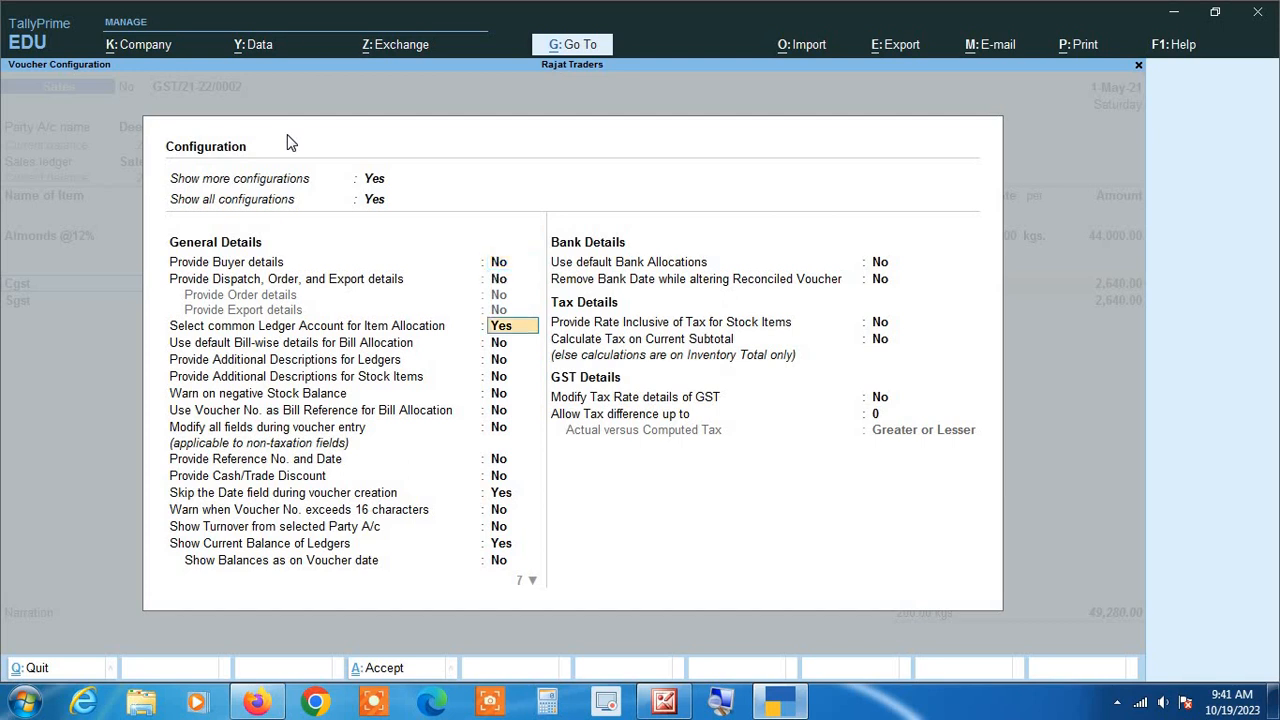
key(Down)
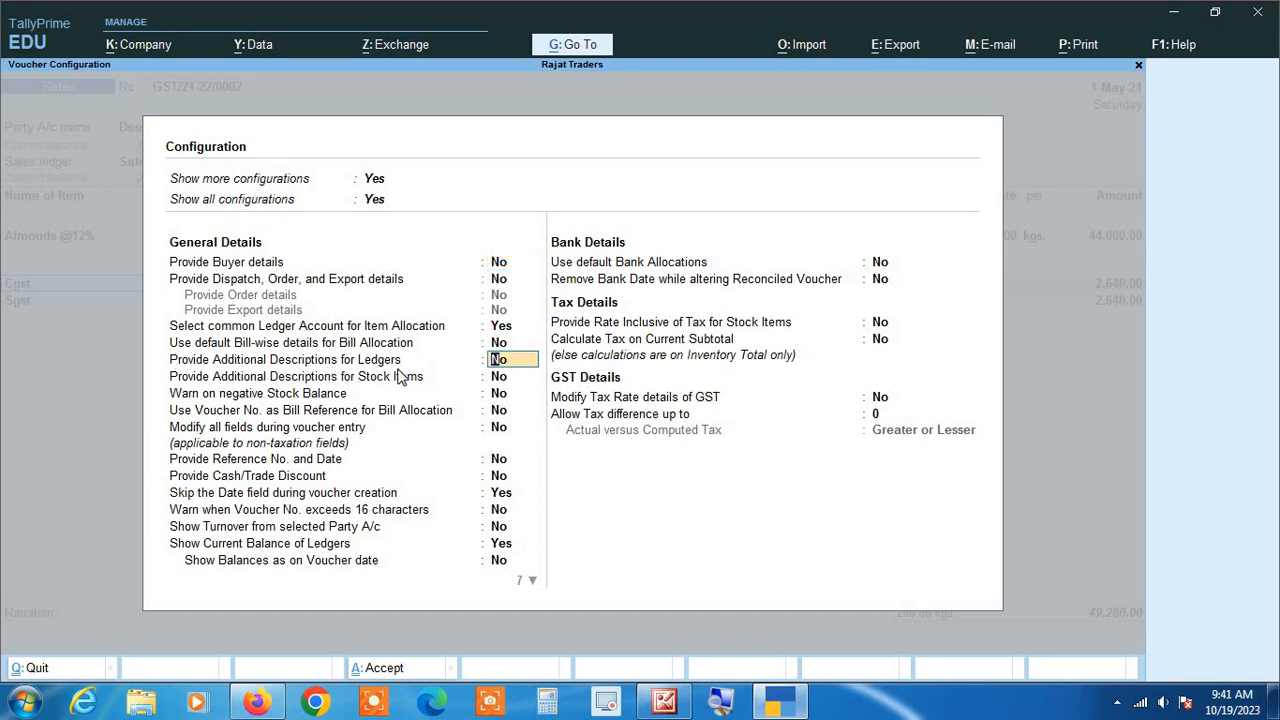
text(yes)
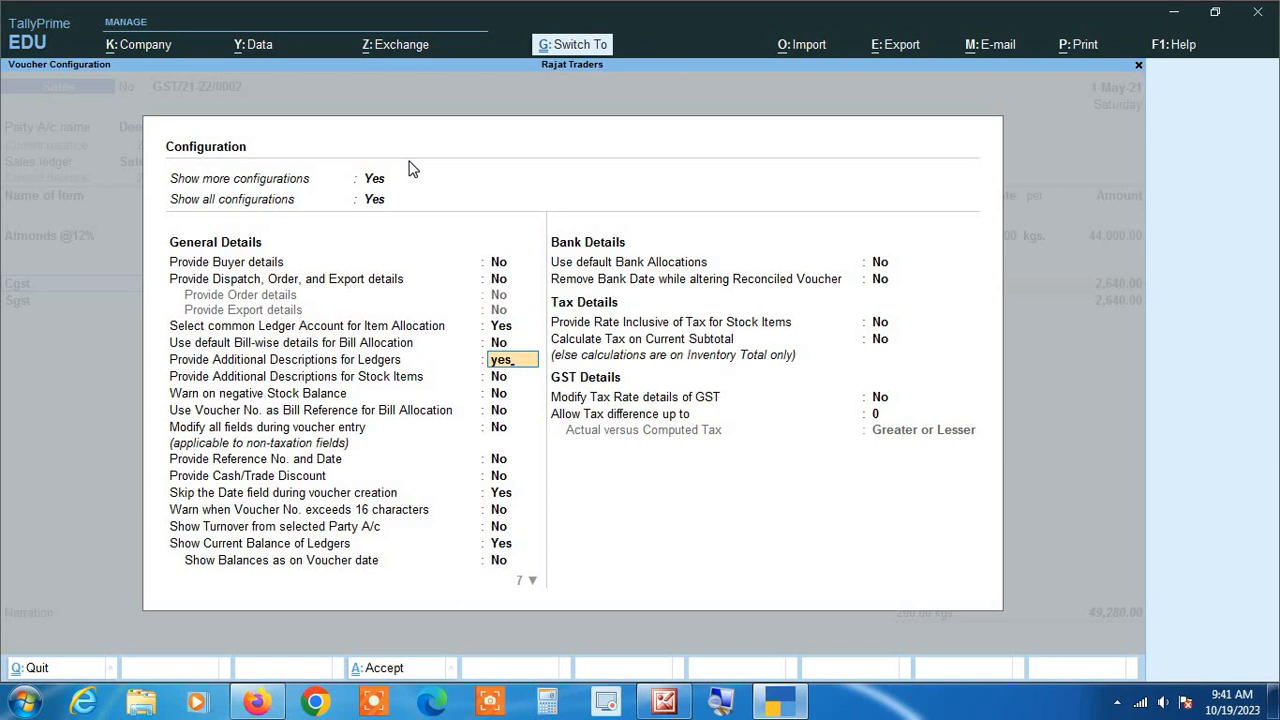
key(ctrl+a)
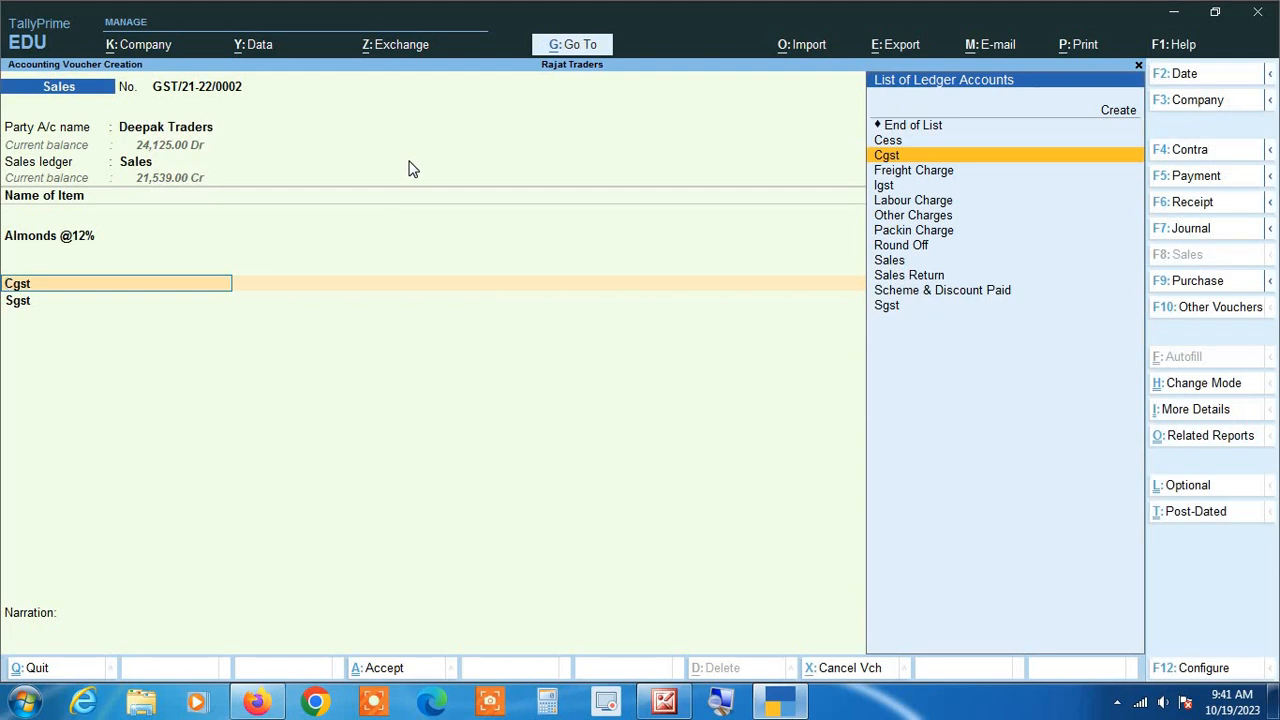
Step: Accept the "Central tax" description for the Cgst line and add 2525 as a second description line
key(Return)
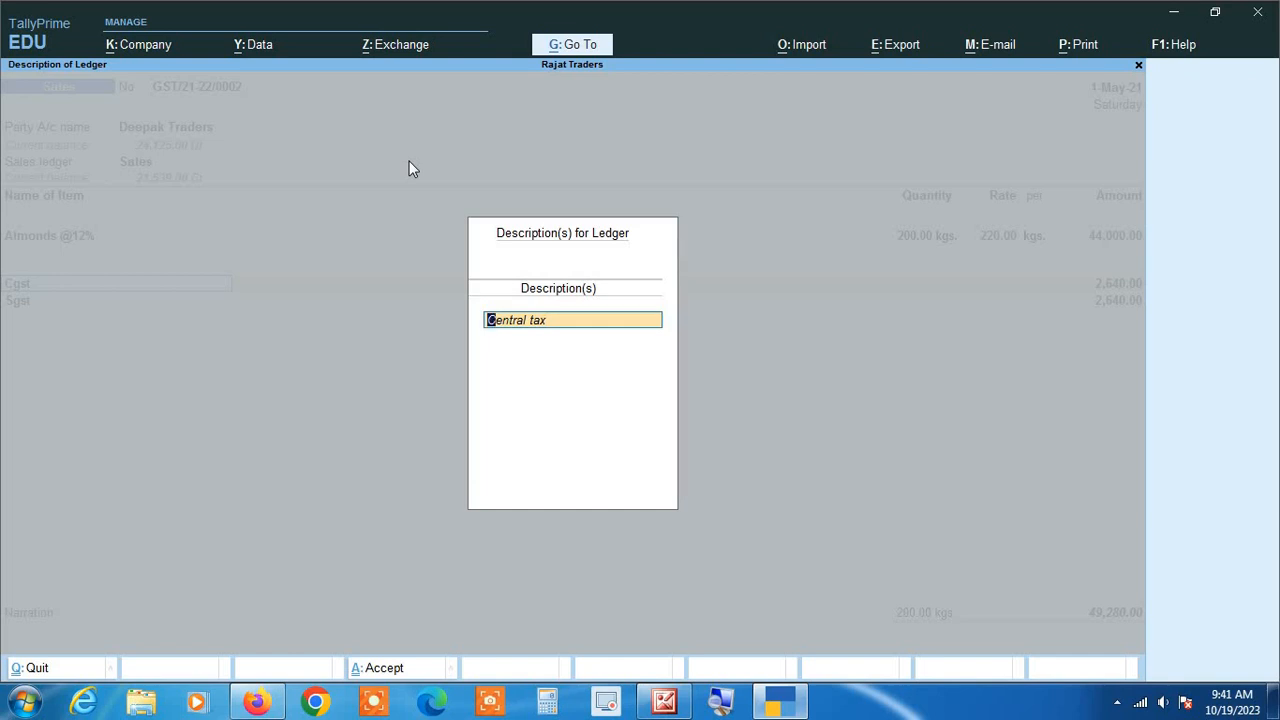
key(Return)
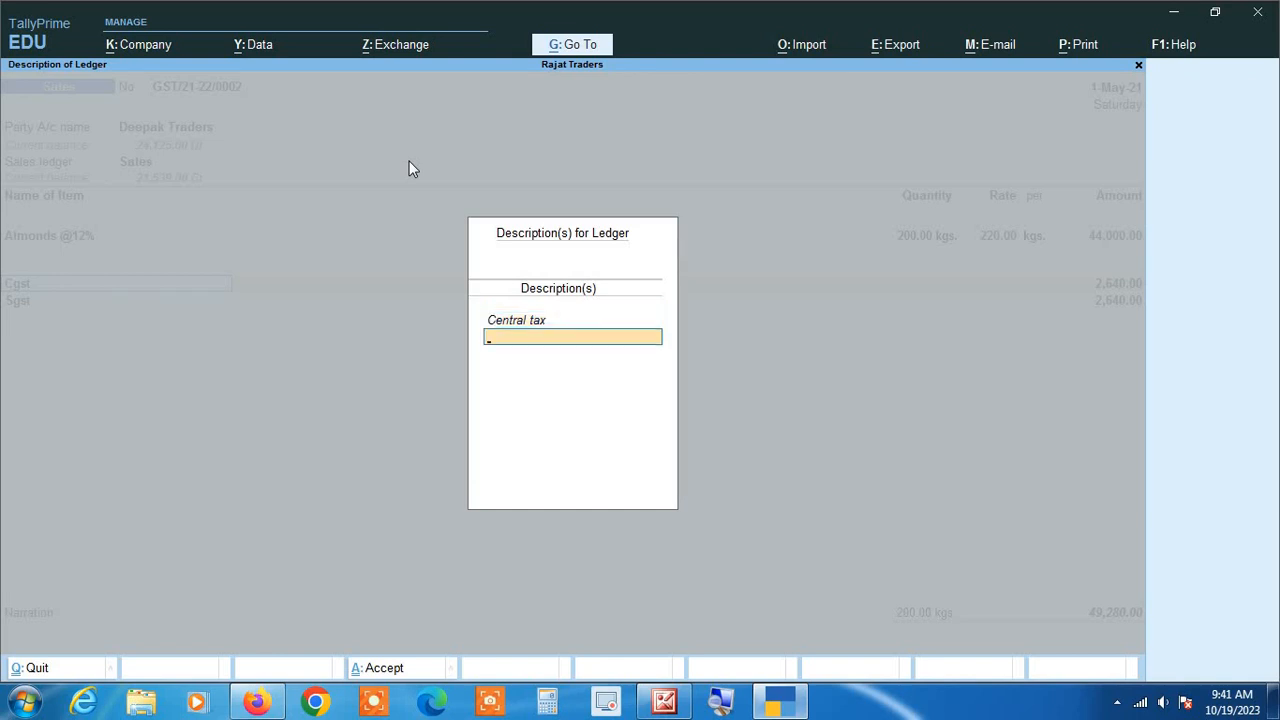
text(2525)
key(Return)
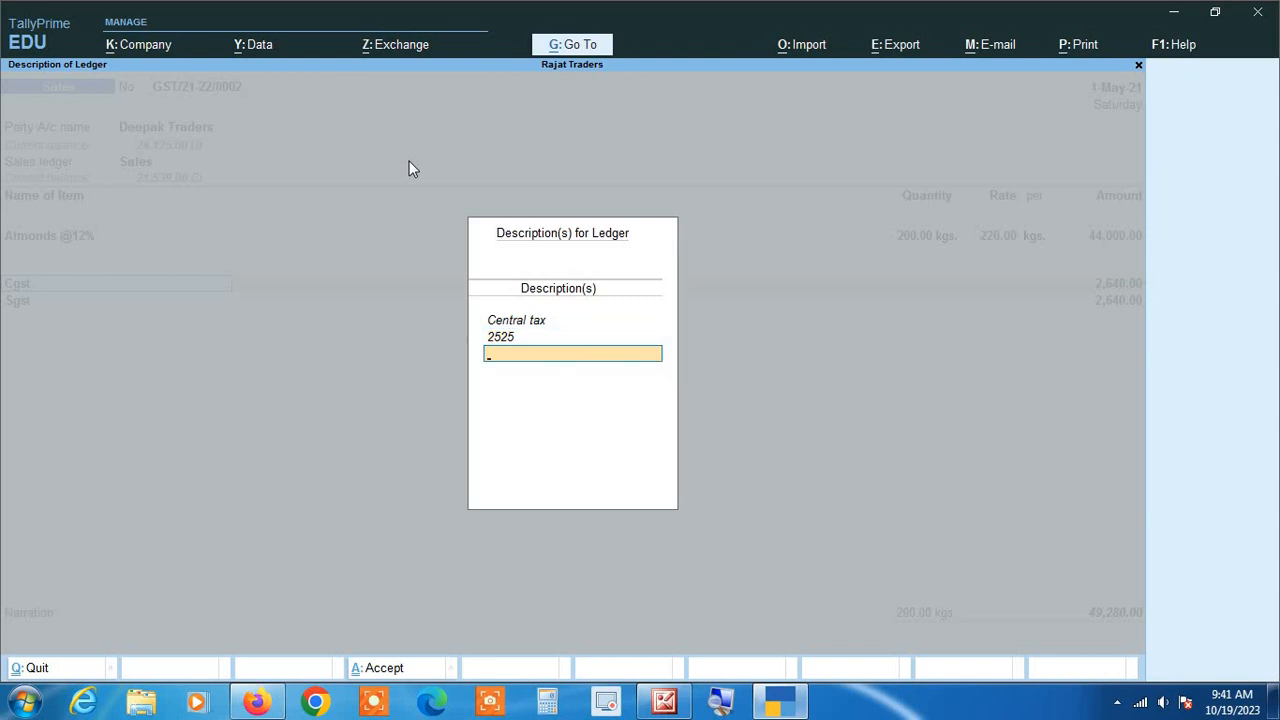
key(Return)
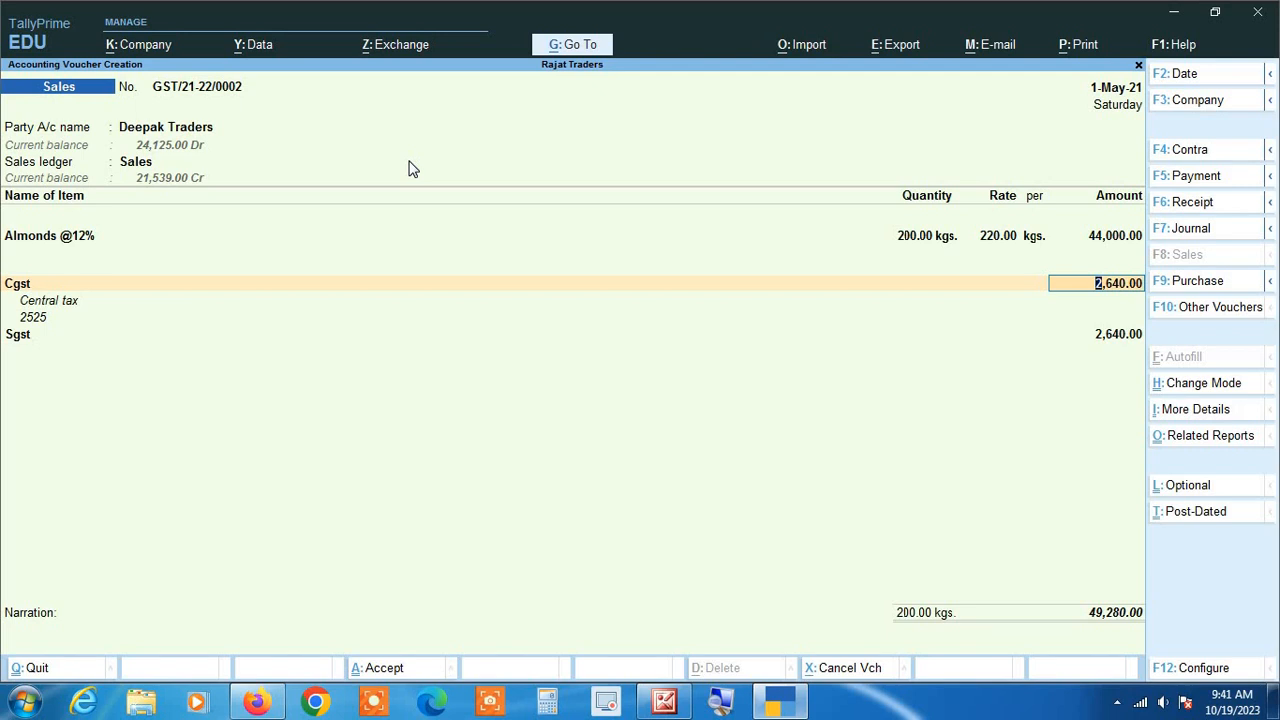
Step: Alter the Sgst ledger from within the voucher, giving it the description "State tax", and save it
key(Return)
key(Return)
key(Return)
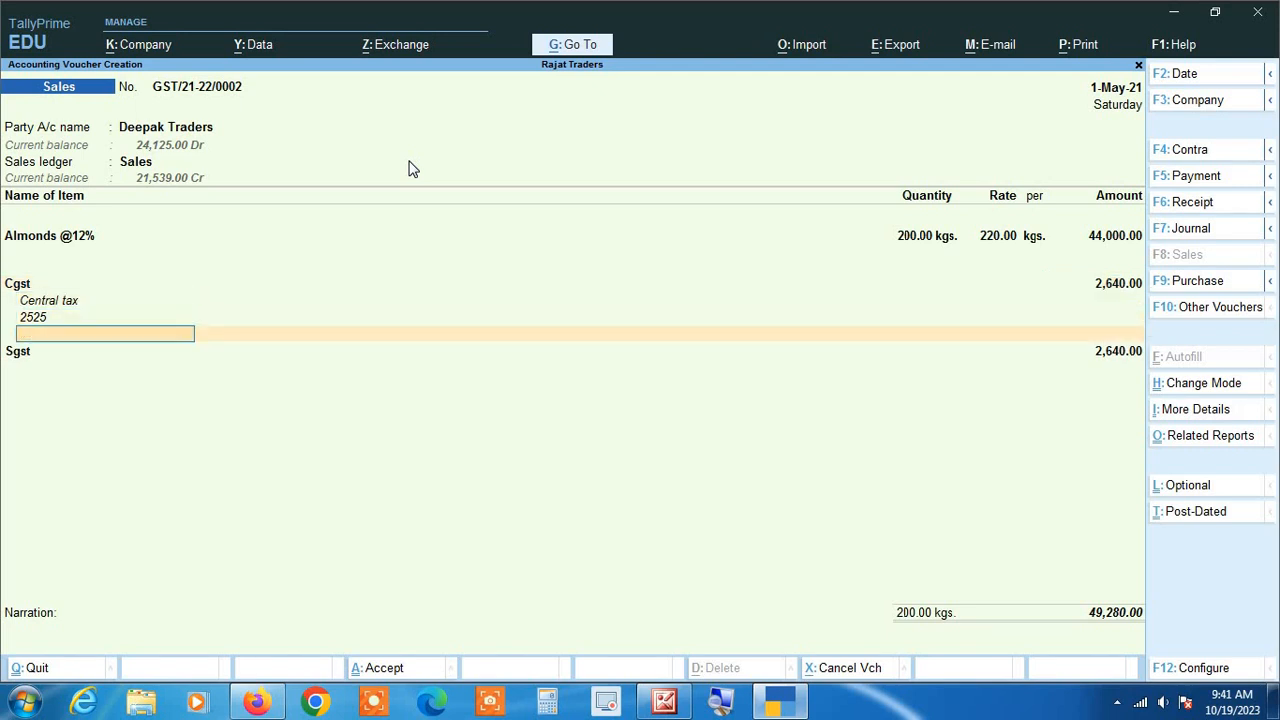
key(Return)
key(ctrl+Return)
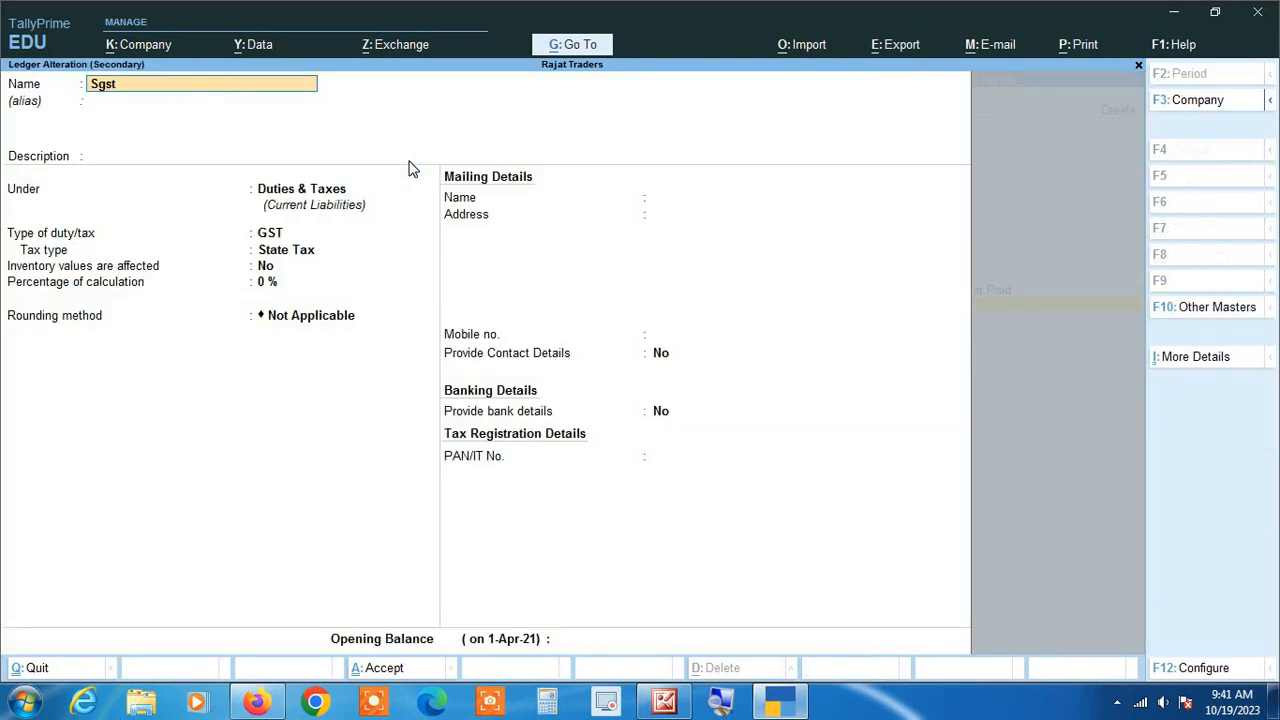
key(Return)
key(Return)
text(S)
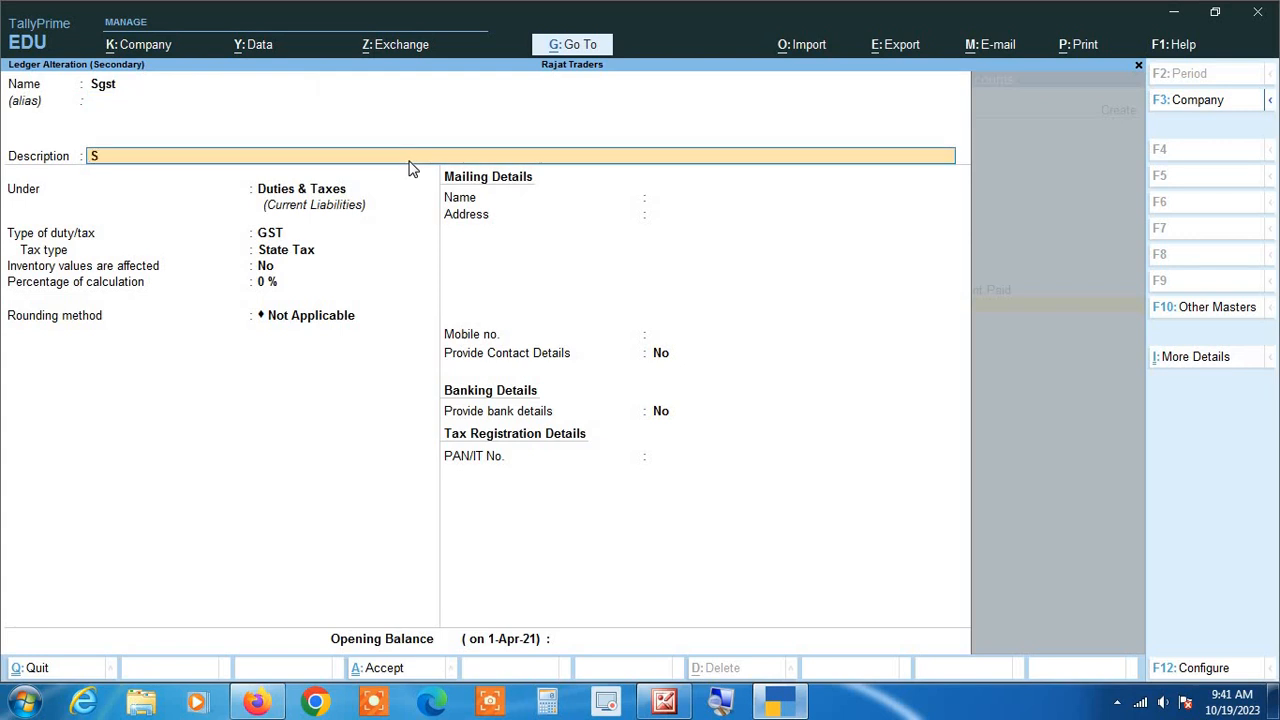
text(tate tax)
key(Return)
key(ctrl+a)
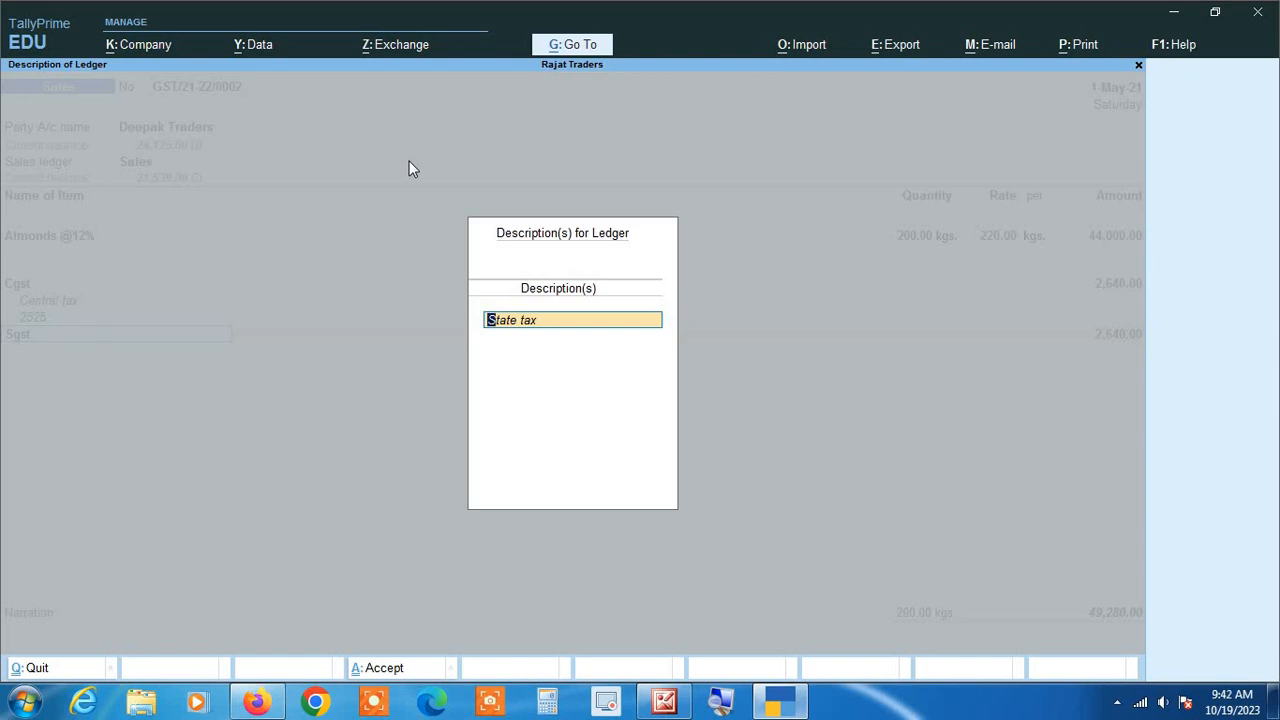
Step: Accept "State tax" as the only description for the Sgst line and keep its calculated amount
key(Return)
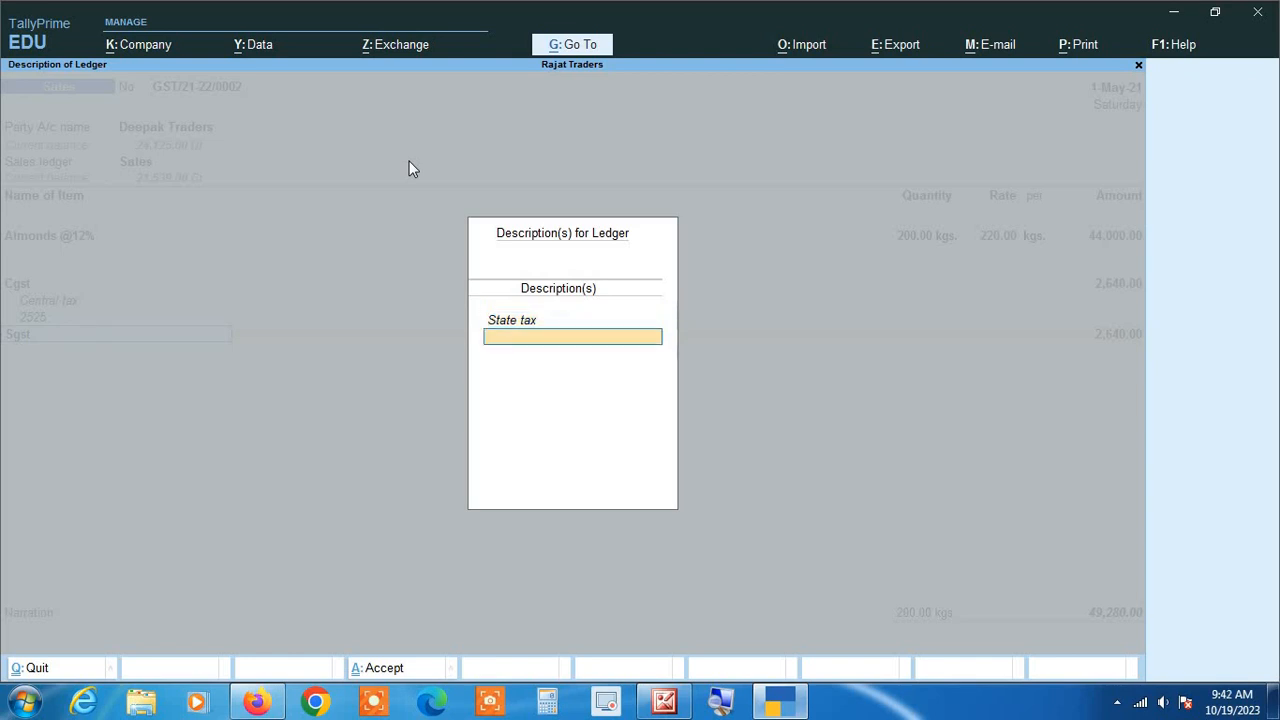
key(Return)
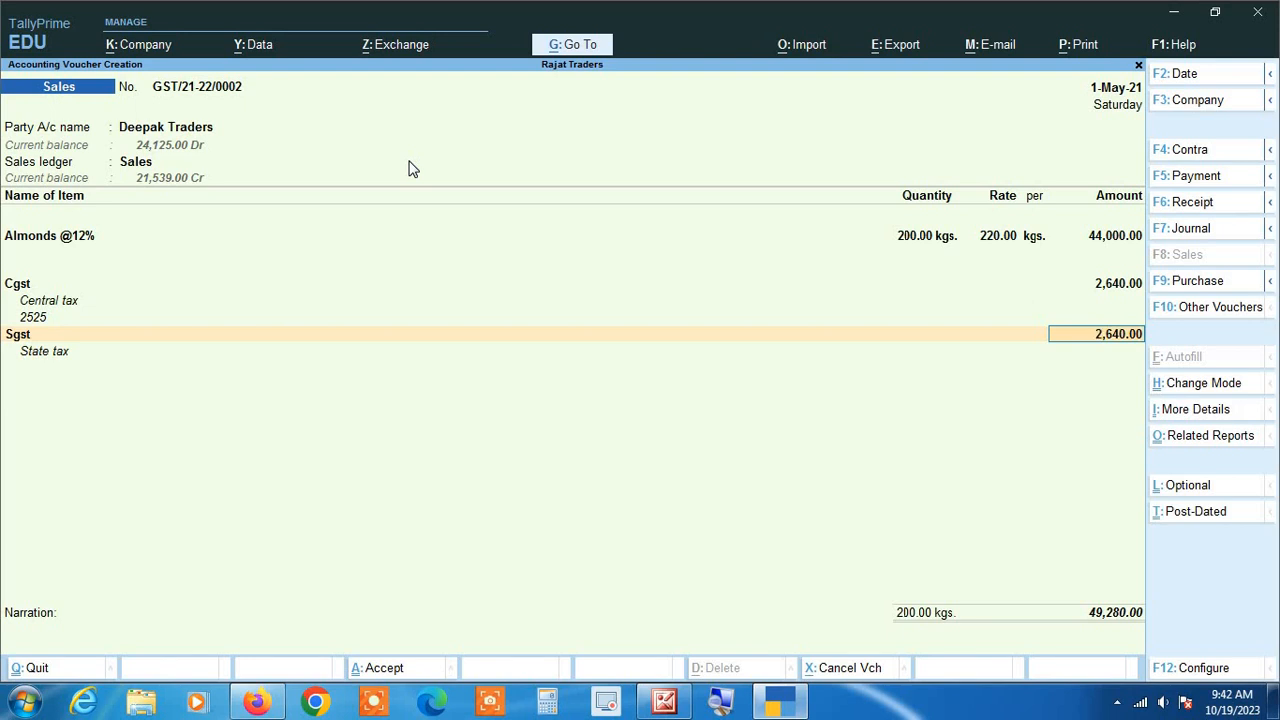
key(Return)
key(Return)
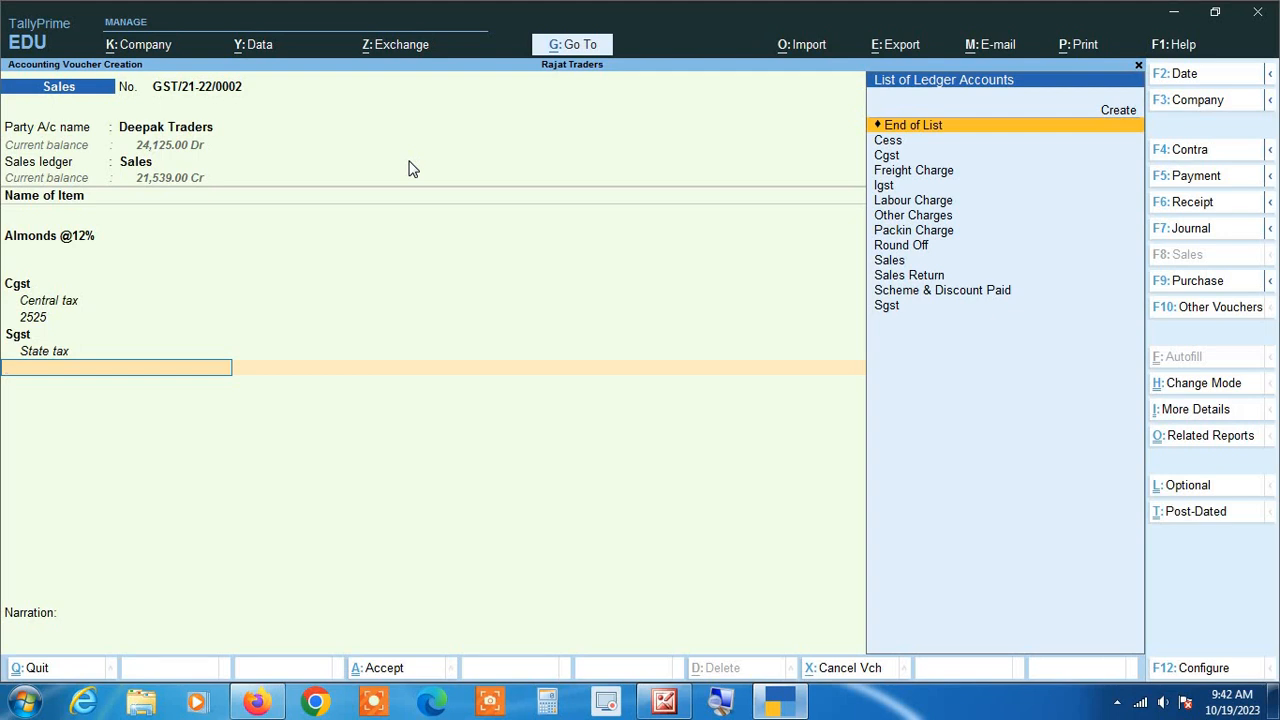
Step: Add the Labour Charge ledger to the voucher with its "GST @ 18%" description and an amount of 200
text(L)
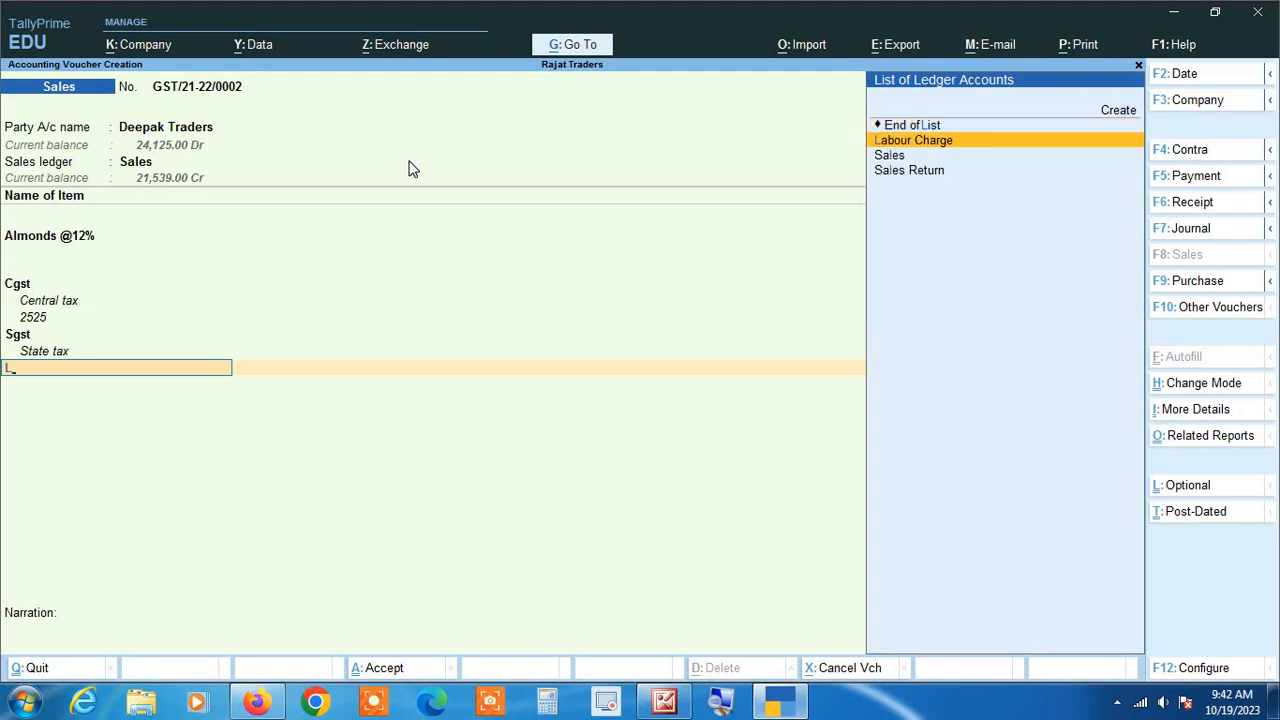
key(Return)
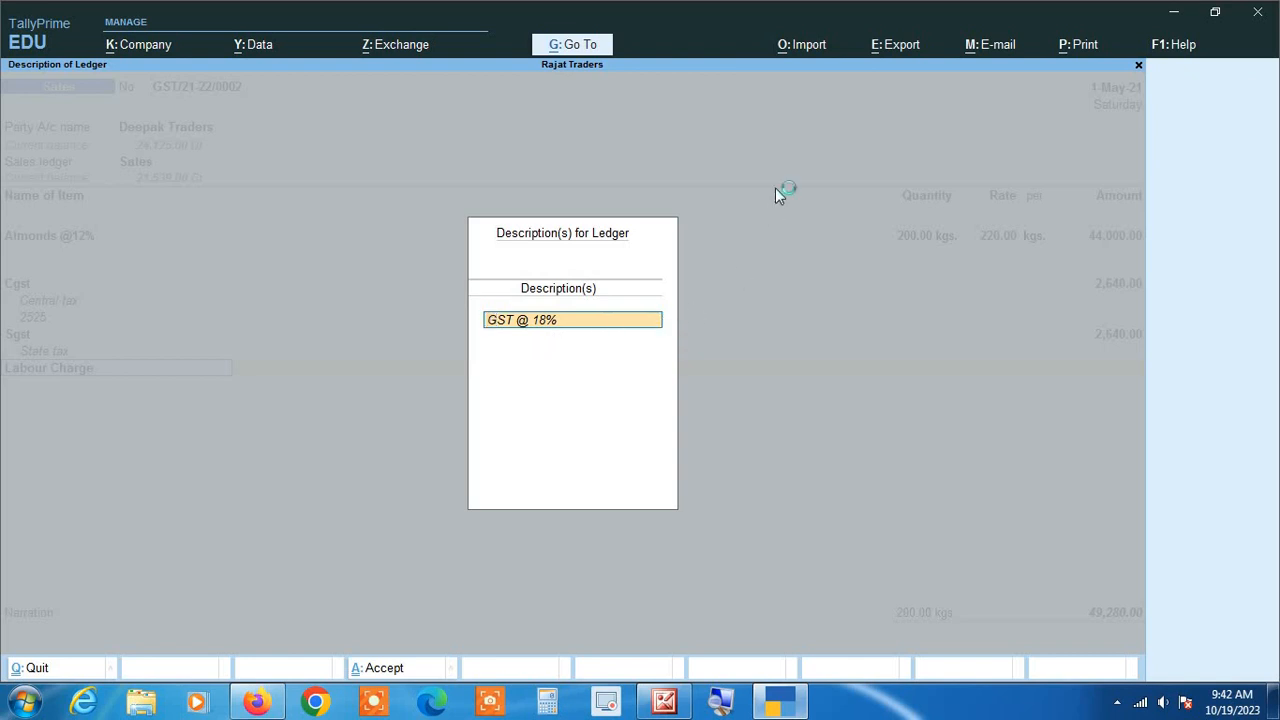
key(Return)
key(Return)
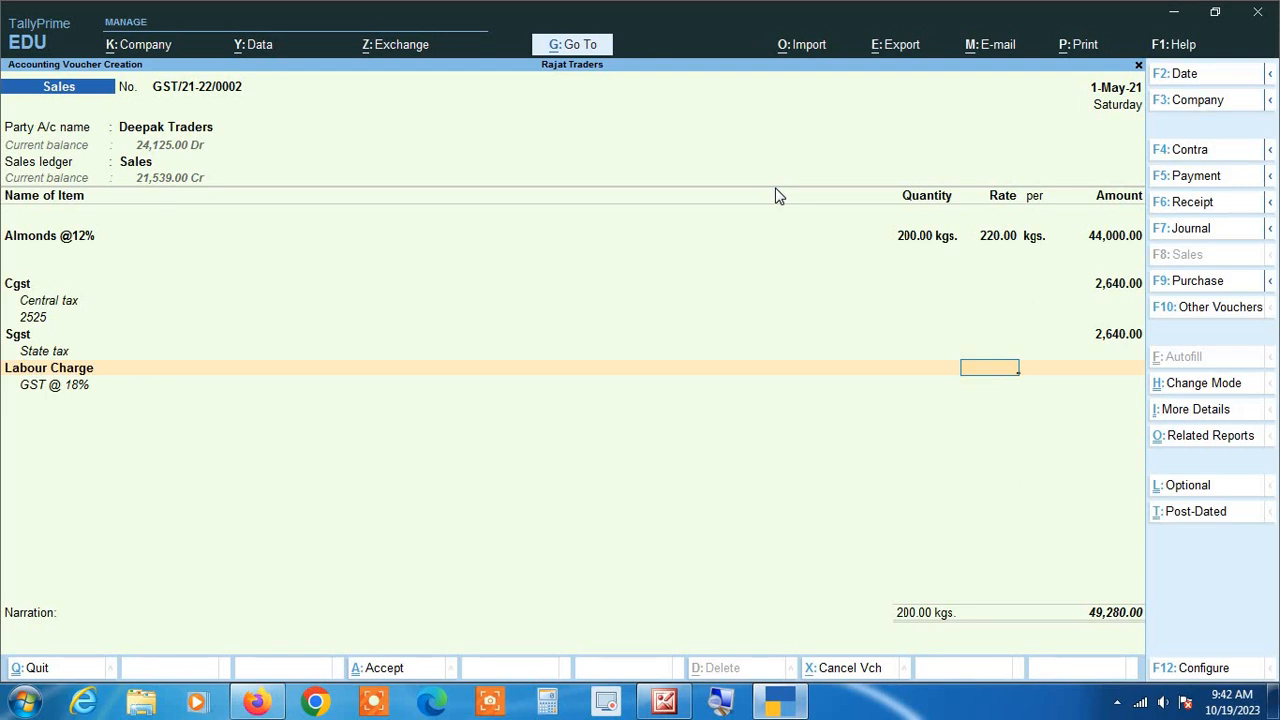
key(Return)
text(200)
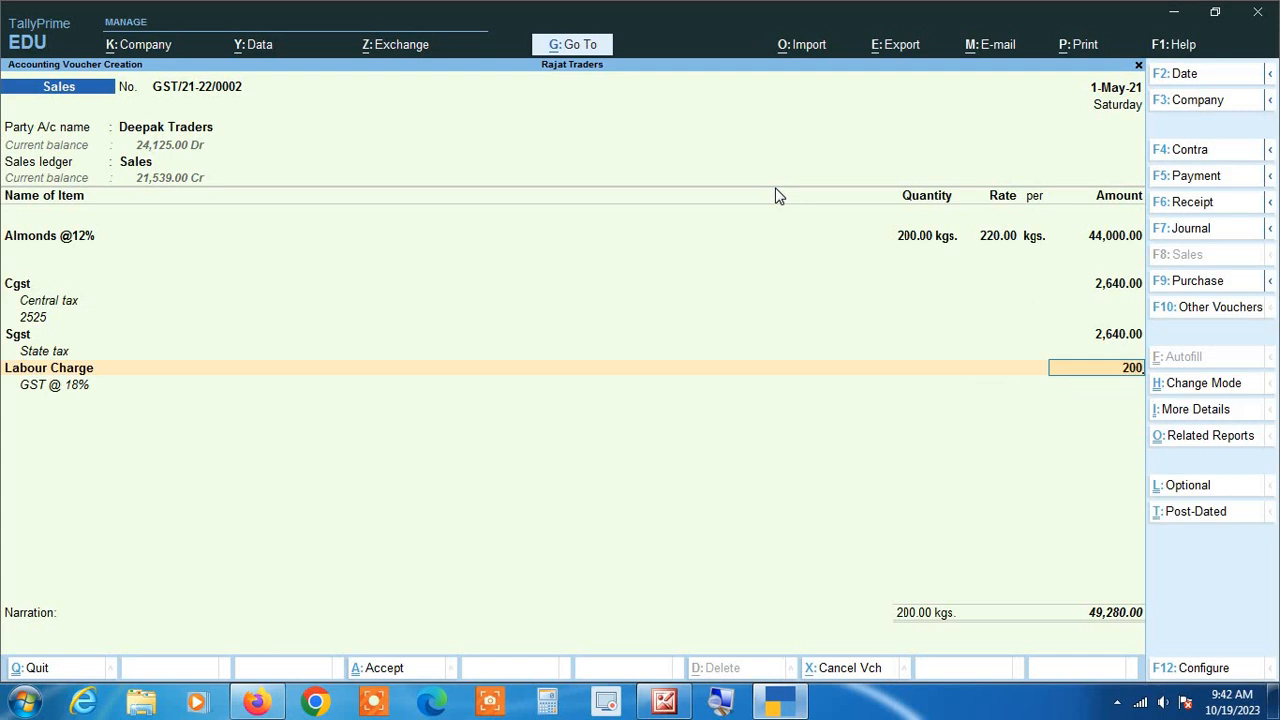
key(Return)
key(Return)
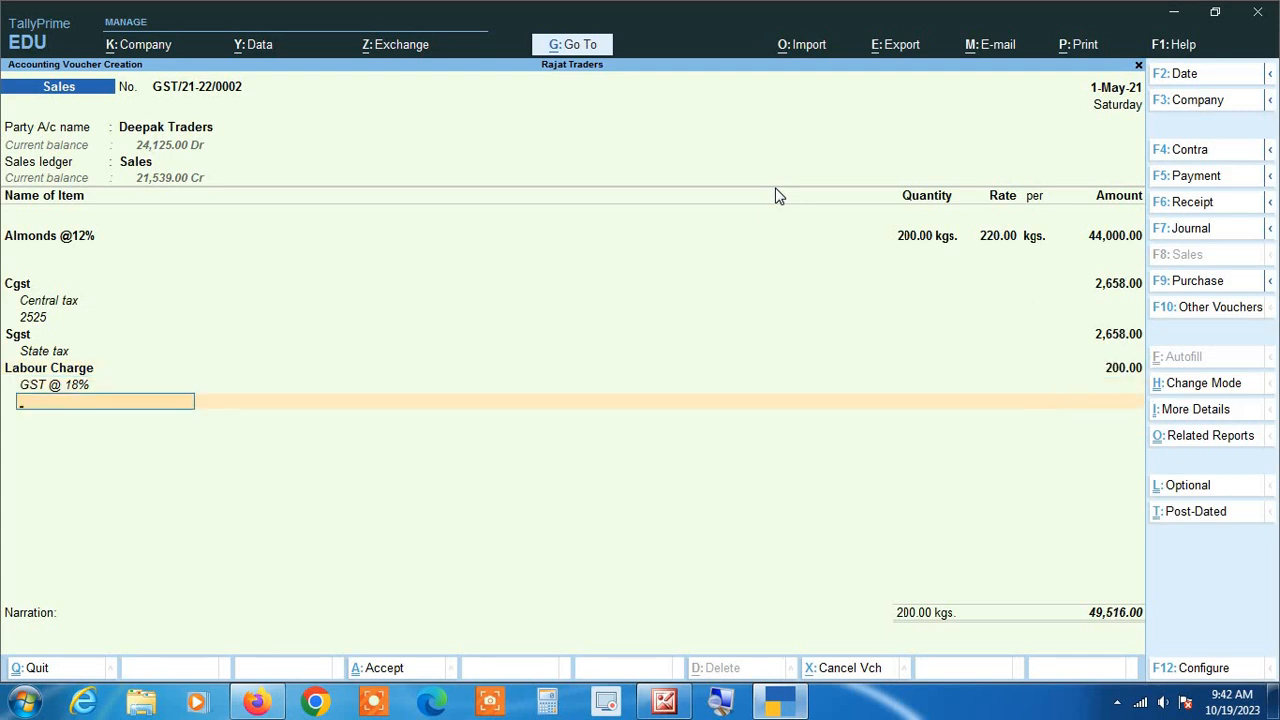
Step: Add the Packin Charge ledger to the voucher with the description "12542xyz" and an amount of 20
key(Return)
text(Pa)
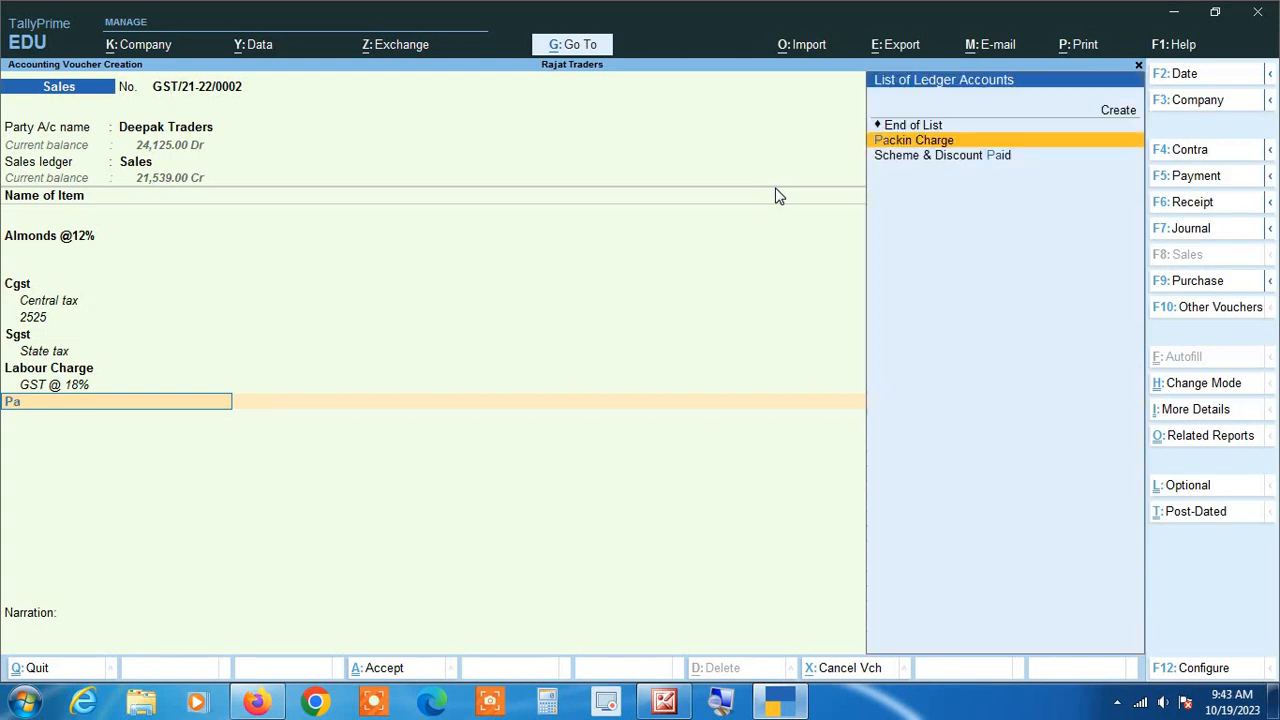
key(Return)
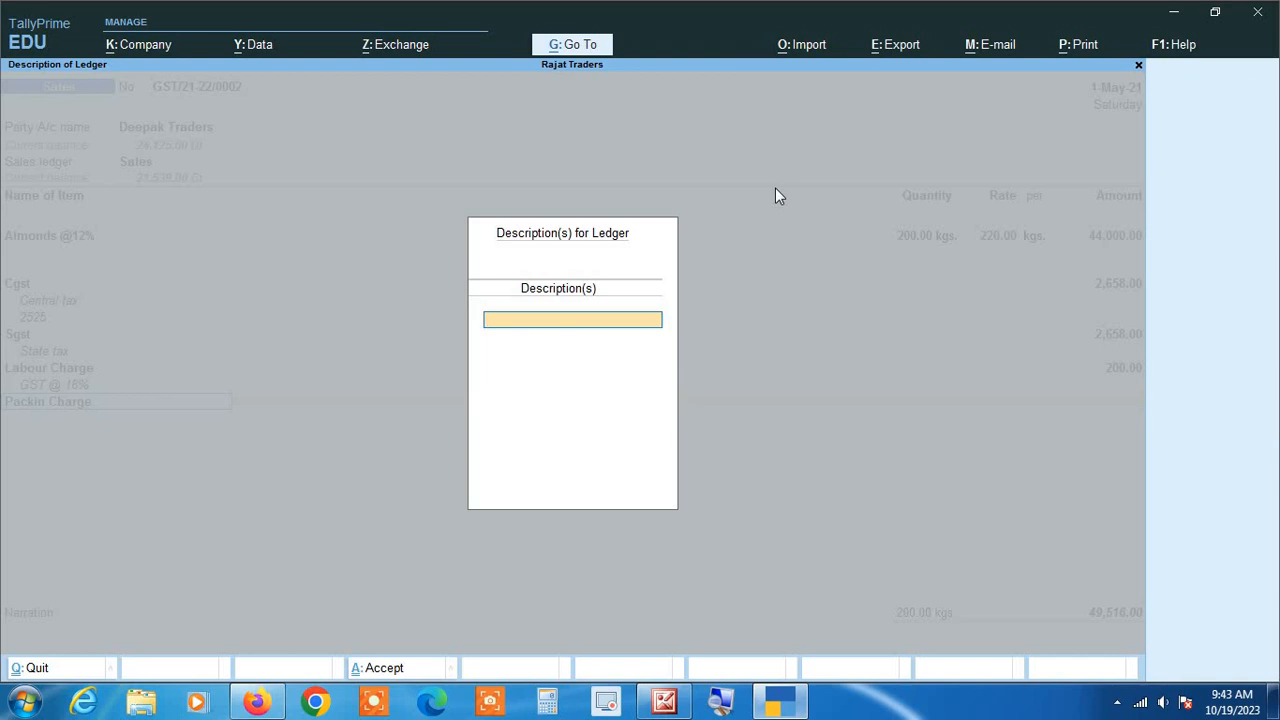
text(12542xyz)
key(Return)
key(Return)
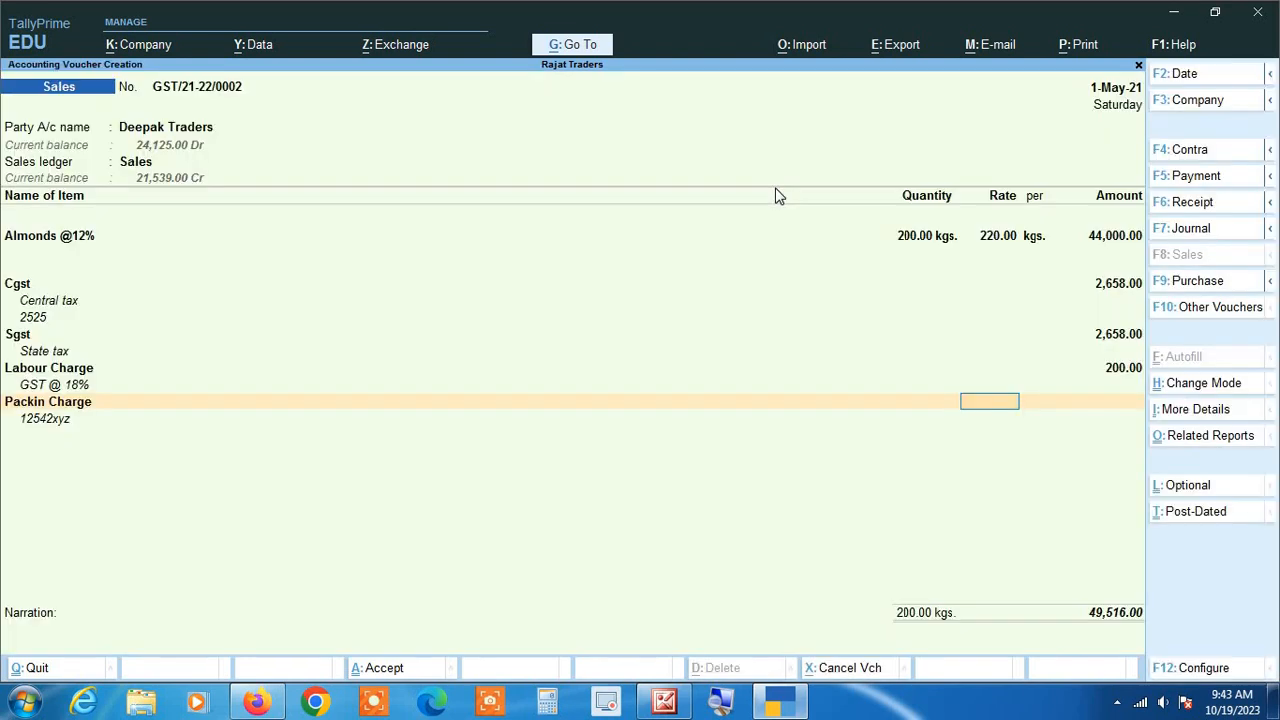
key(BackSpace)
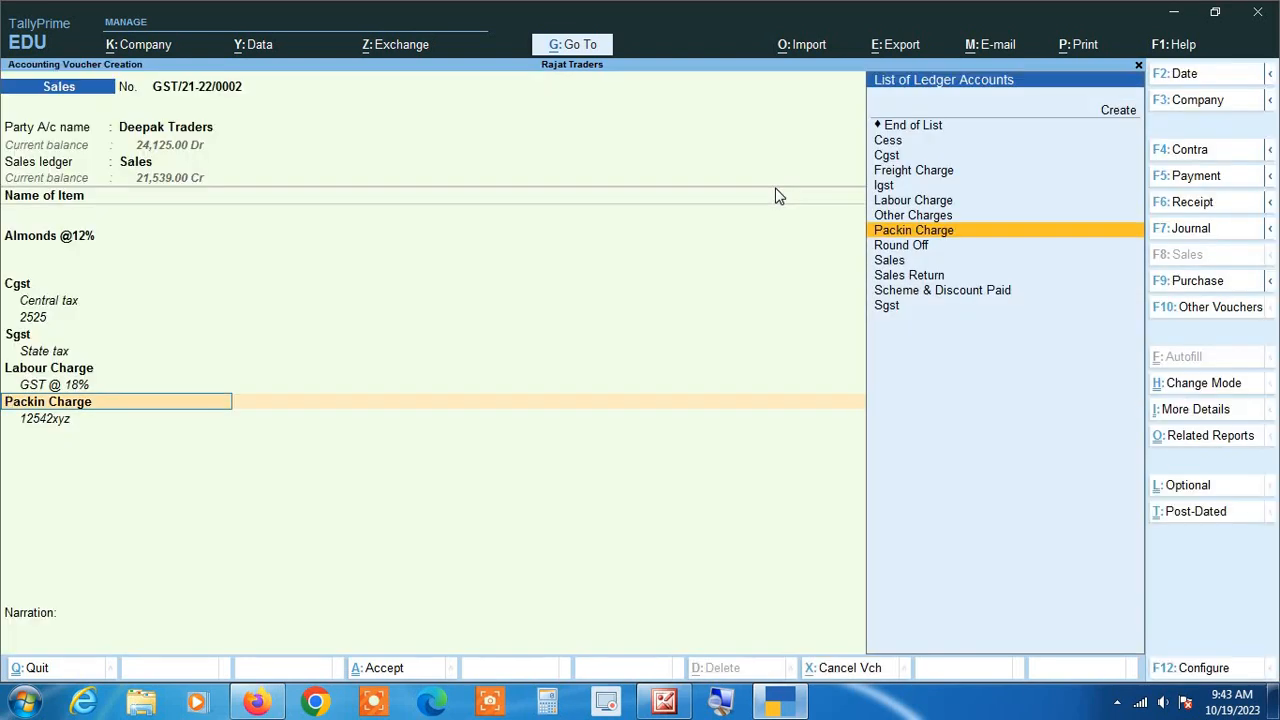
key(Return)
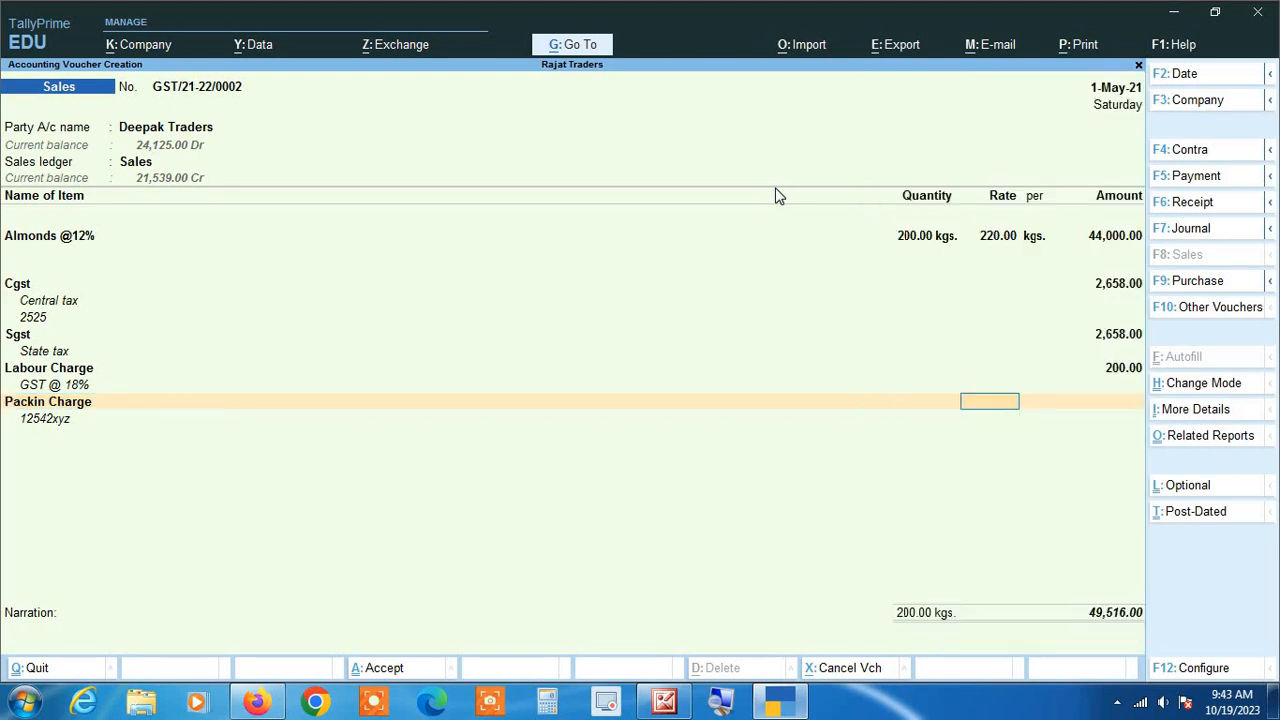
key(Return)
text(20)
key(Return)
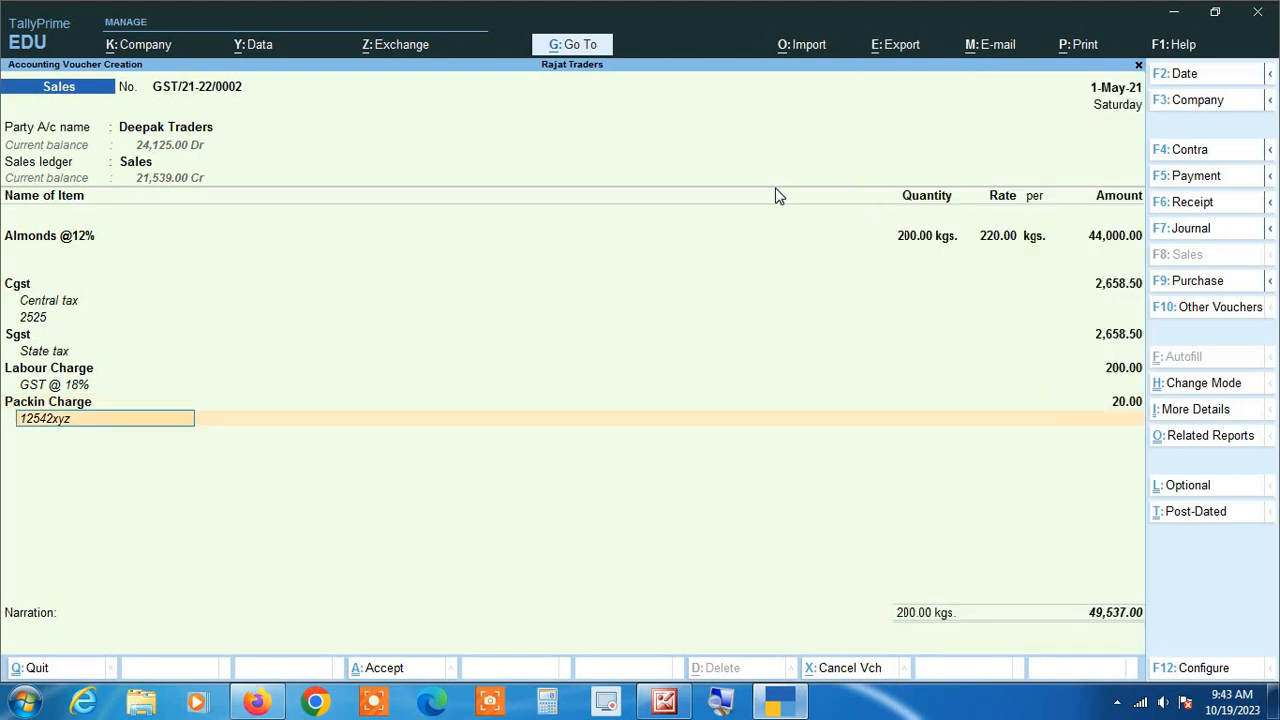
key(Return)
key(Return)
text(Pac)
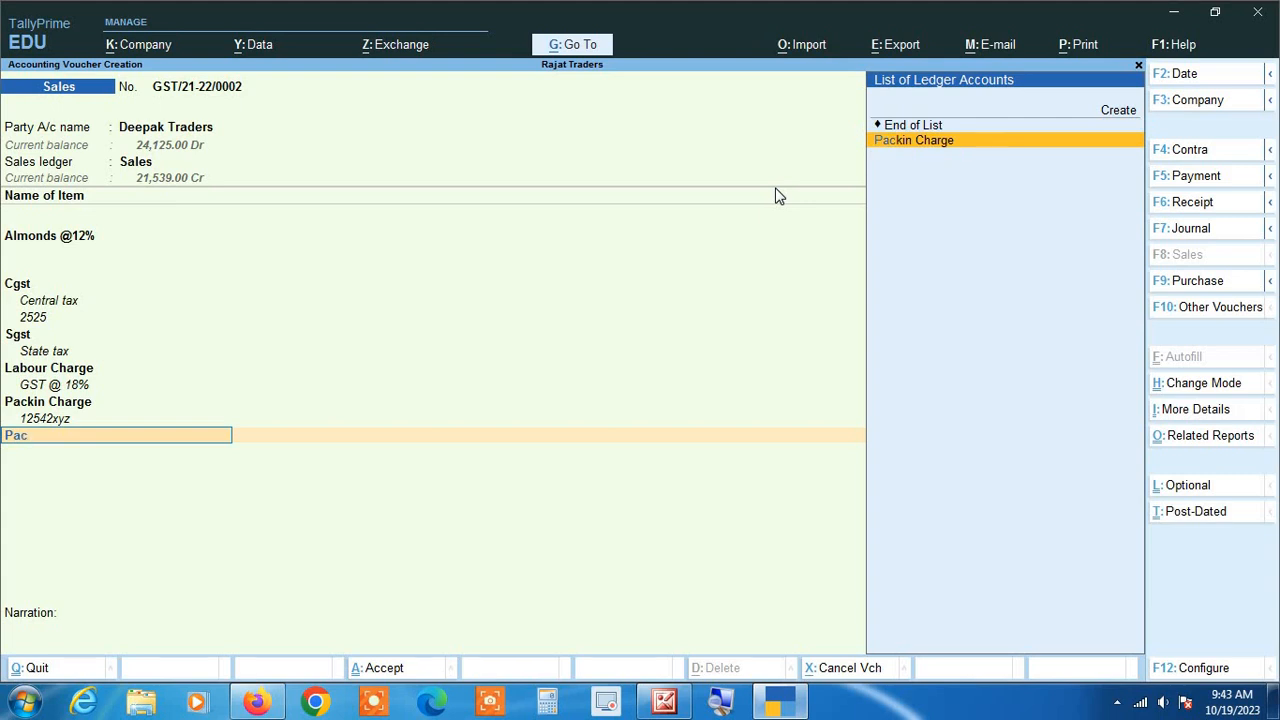
key(Return)
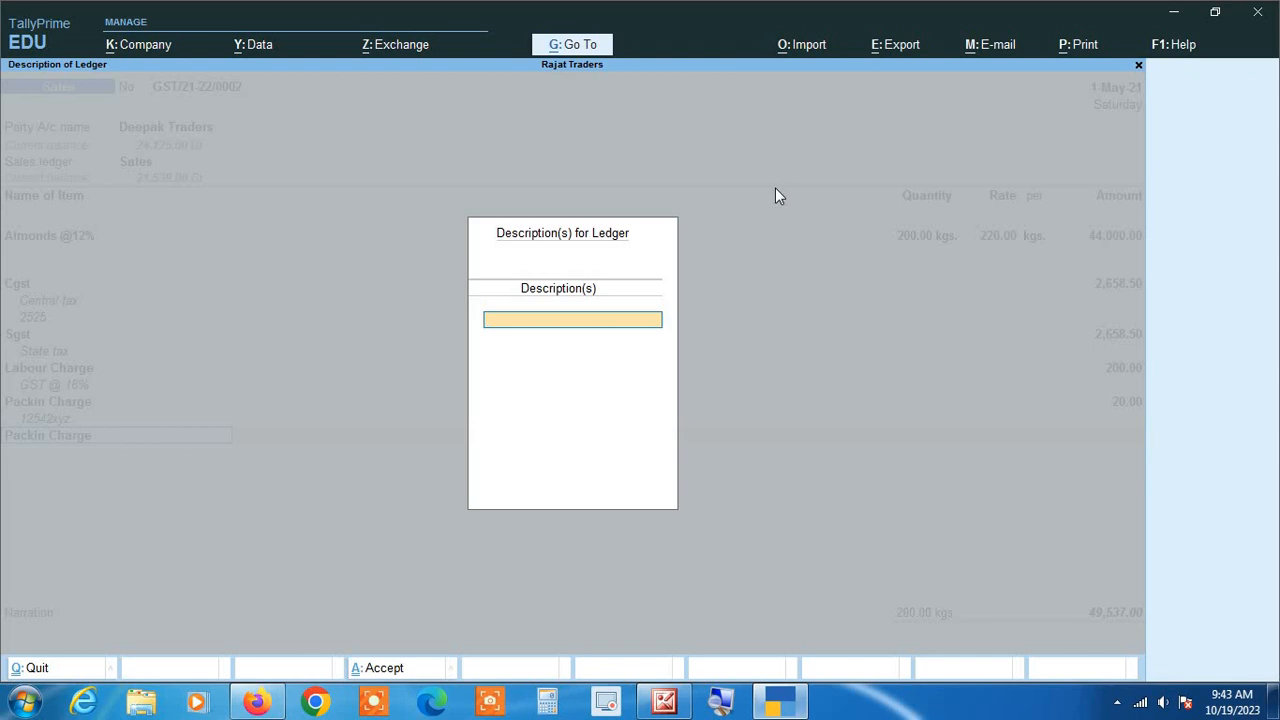
key(Return)
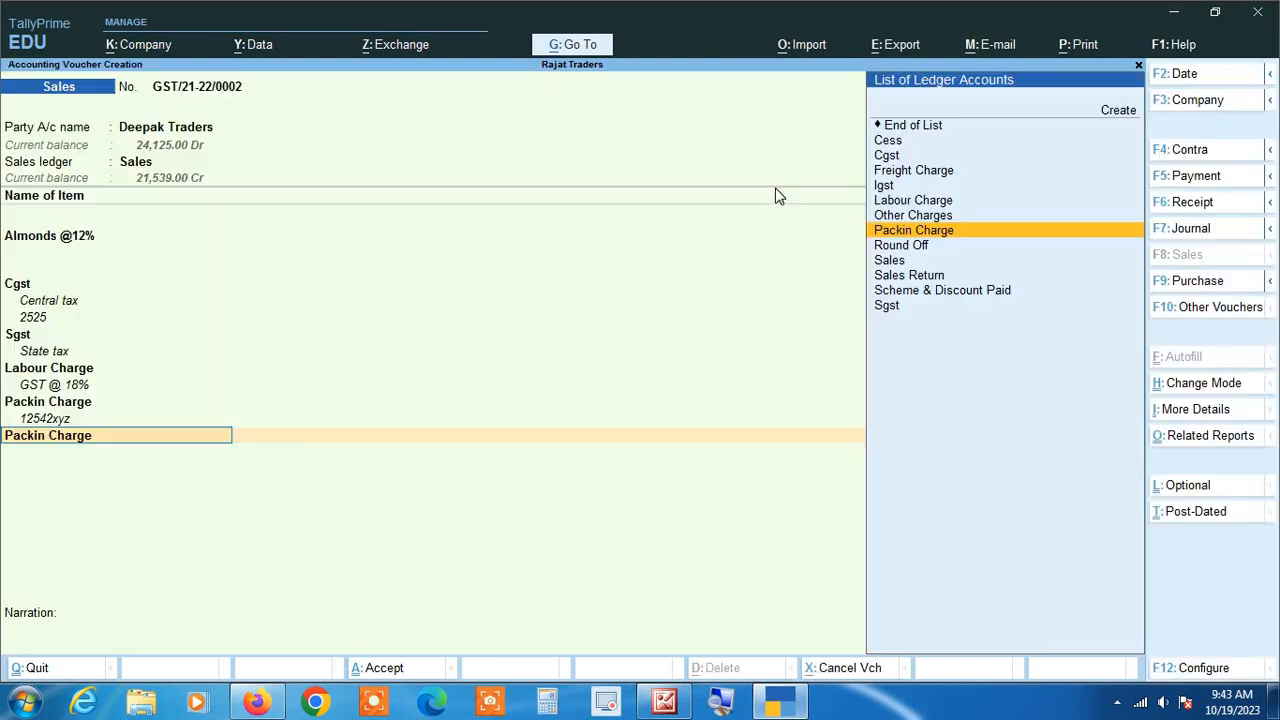
key(ctrl+d)
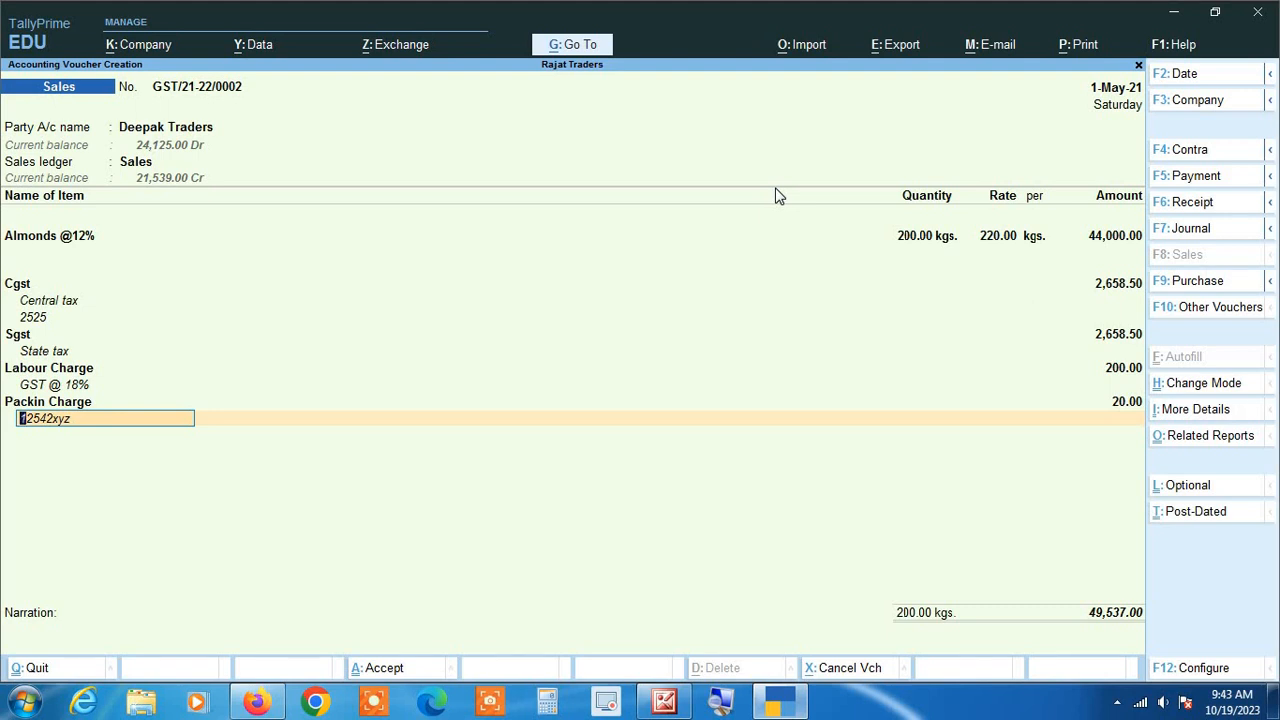
key(F12)
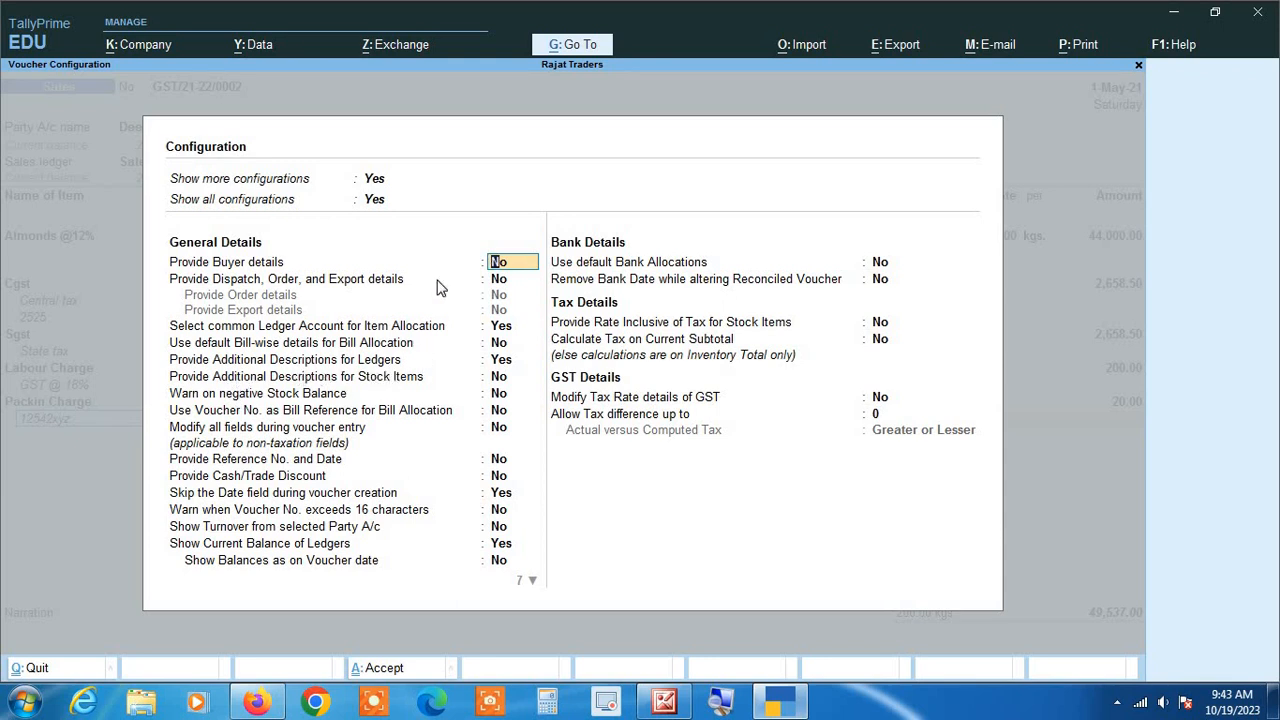
key(Escape)
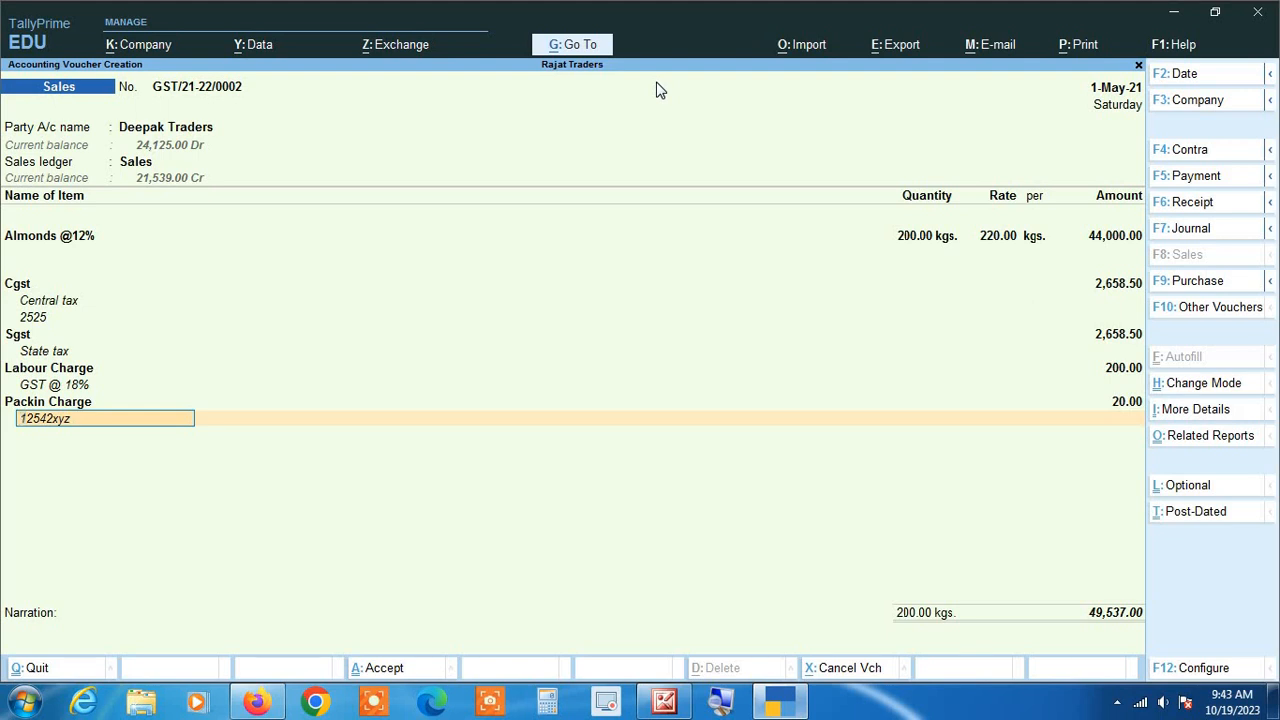
Step: Finish the ledger lines without adding another one, leave the narration empty and save the sales voucher
key(Return)
key(Return)
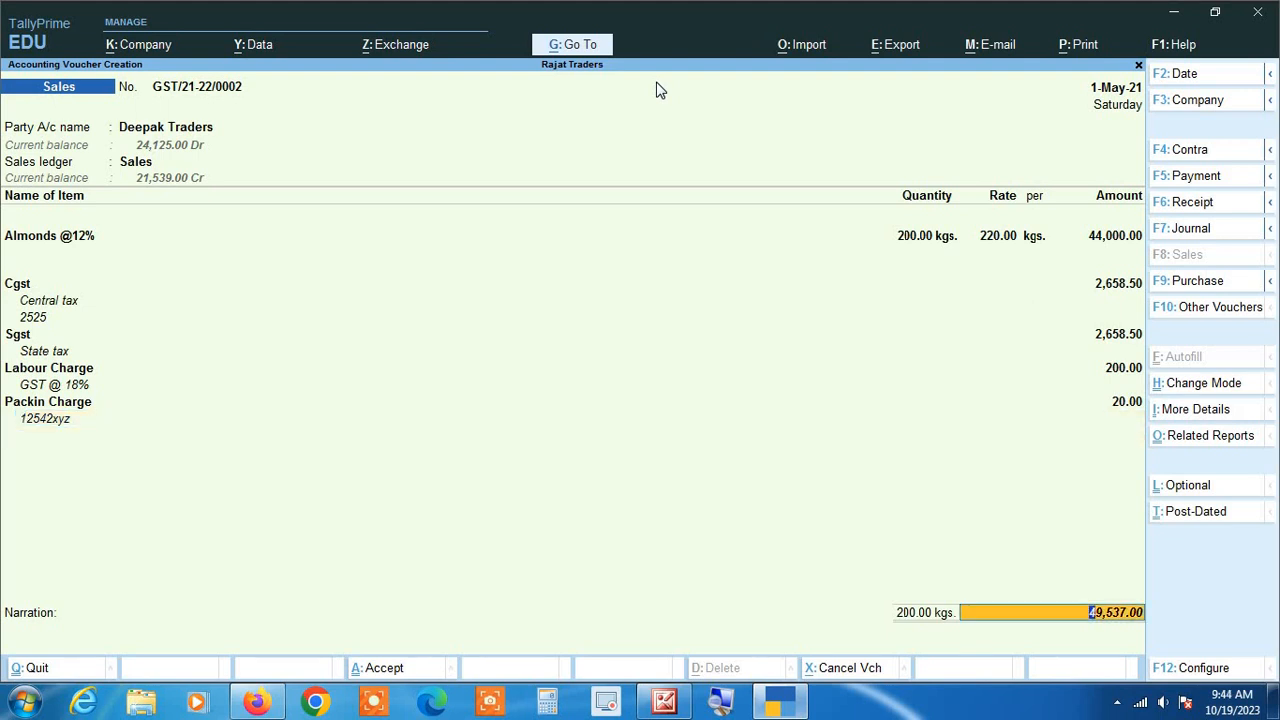
key(BackSpace)
key(Return)
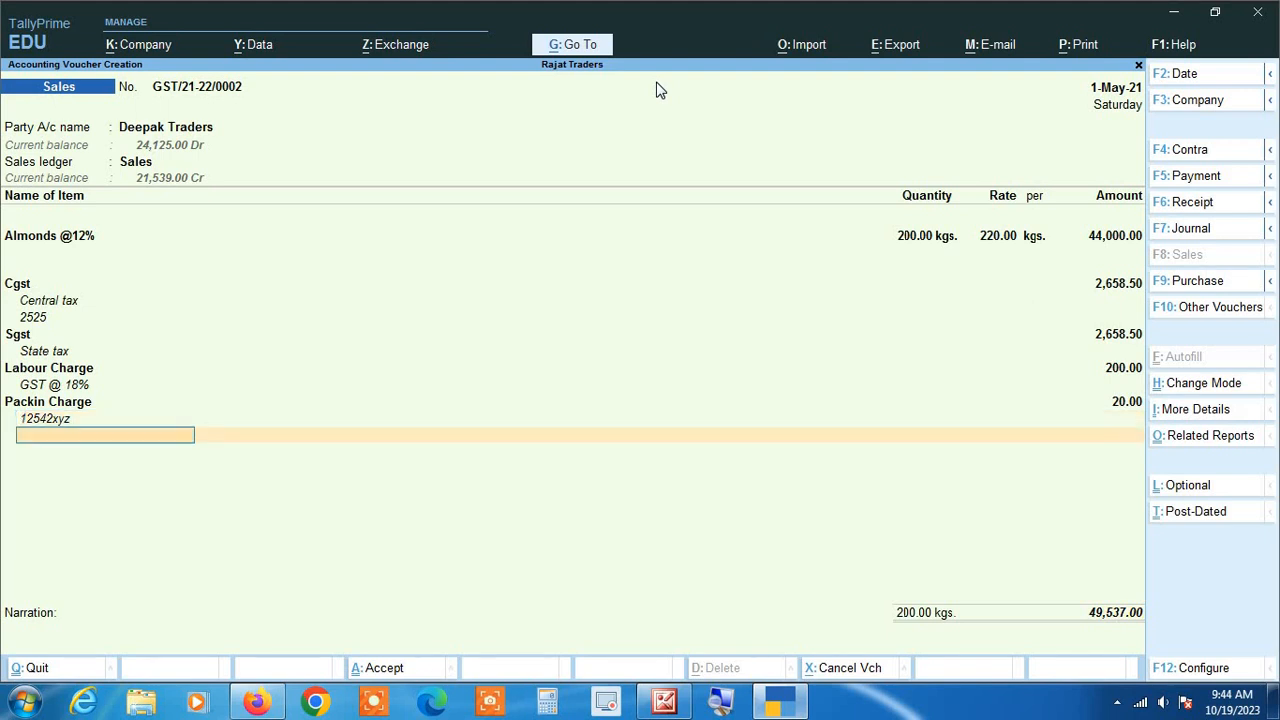
key(Return)
text(C)
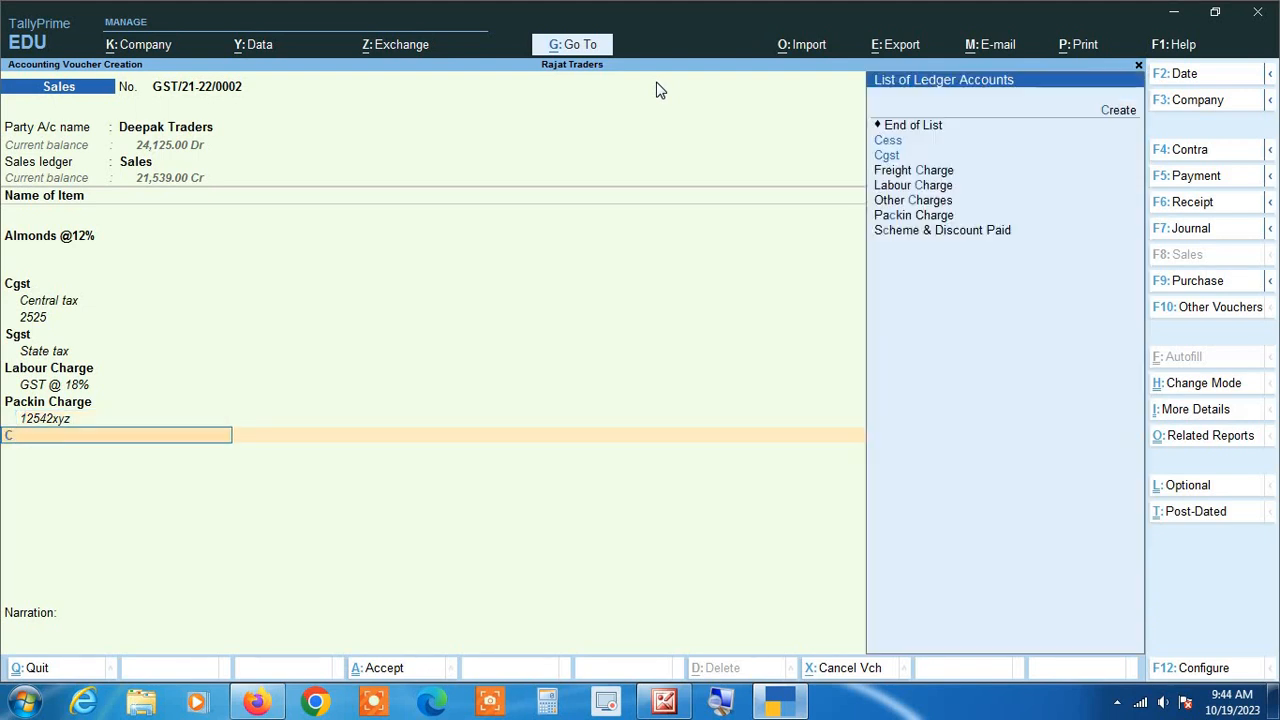
key(BackSpace)
key(Return)
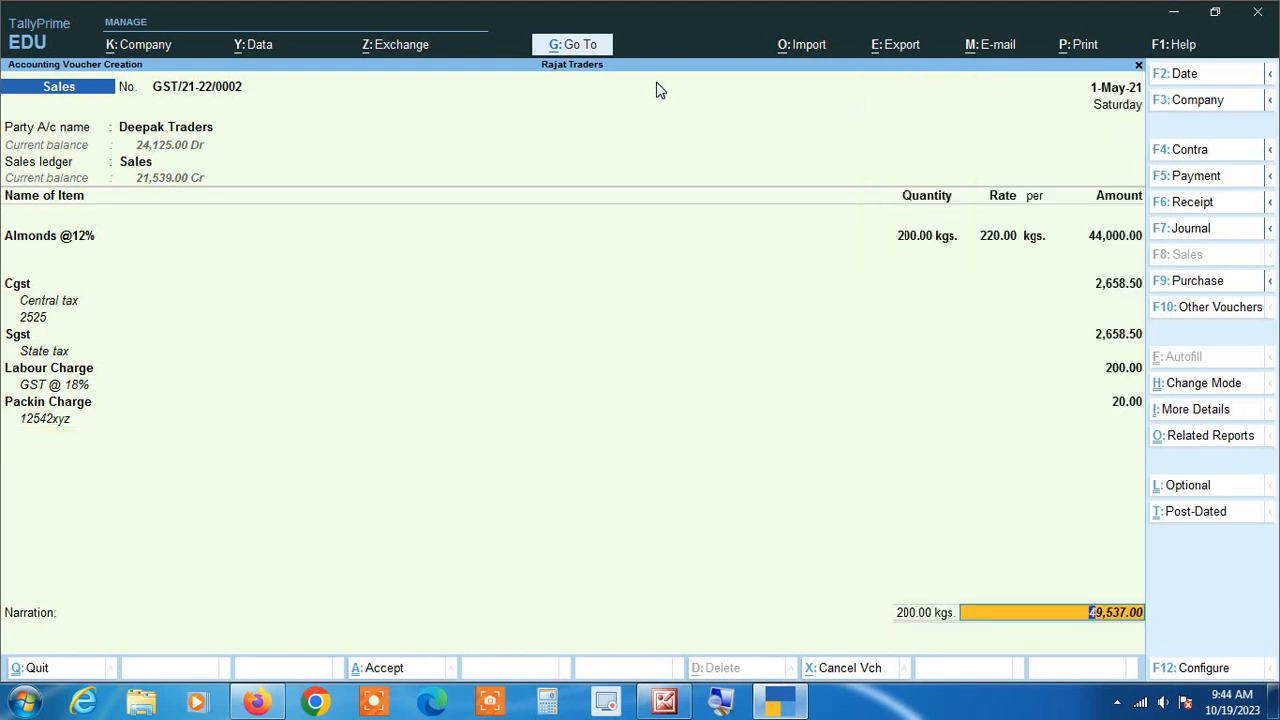
key(Return)
key(Return)
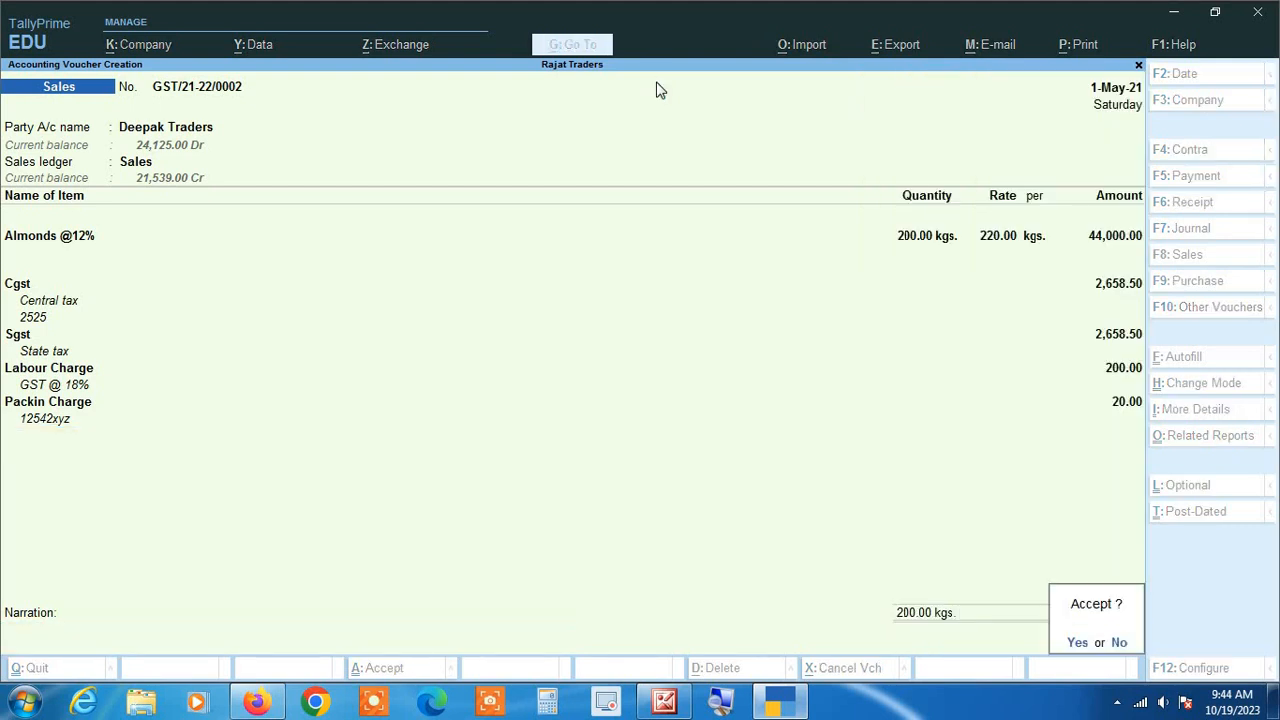
Step: Reopen the saved sales voucher and examine the ledger lines in an enlarged preview of its tax invoice
key(Page_Up)
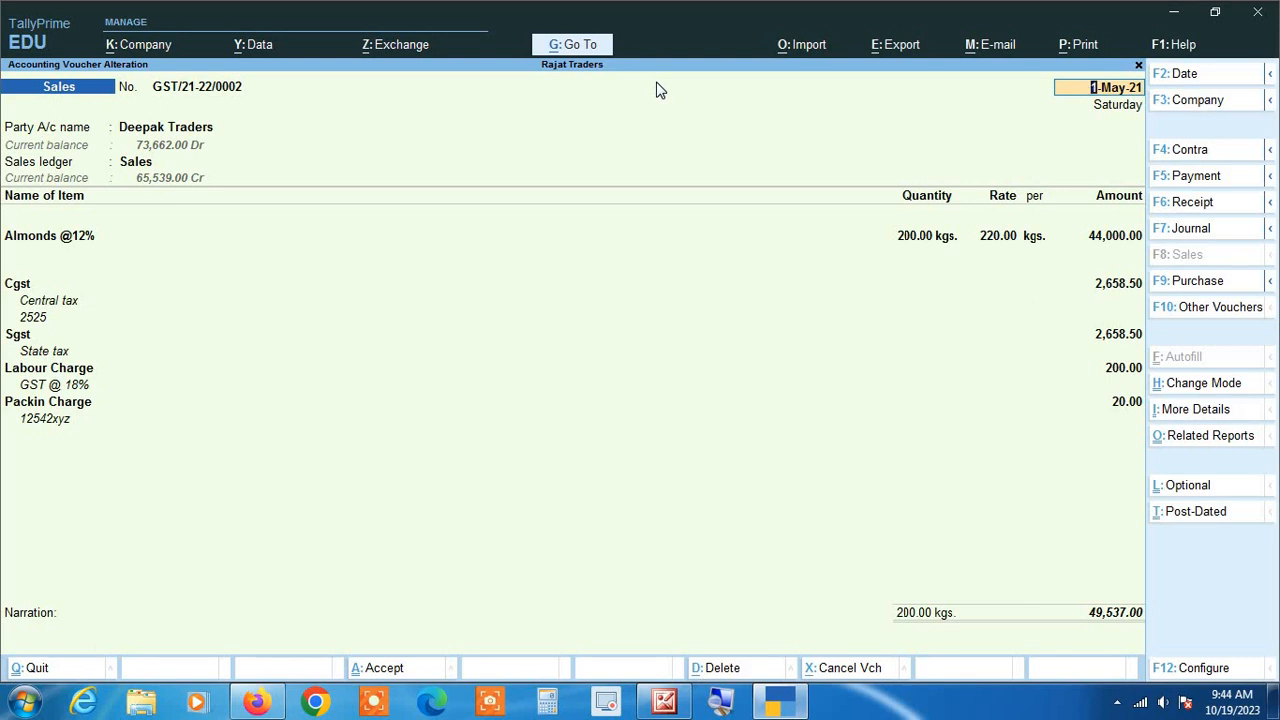
click(1086, 46)
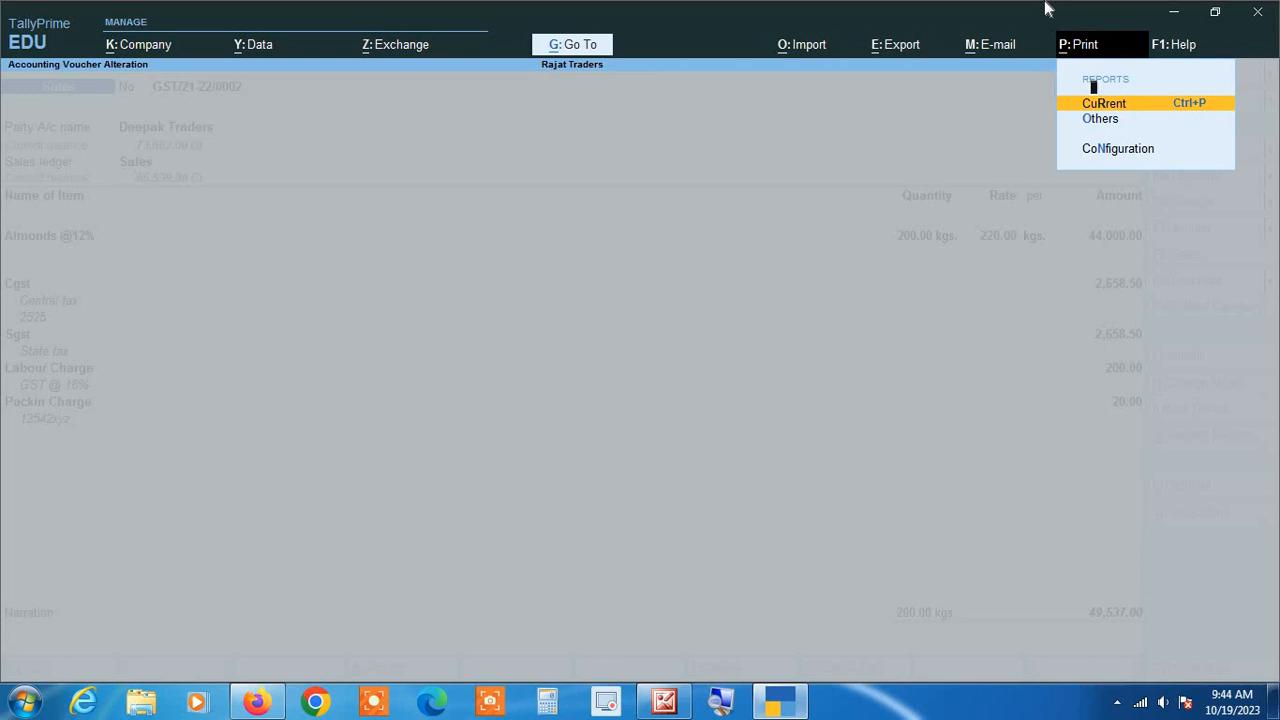
key(Return)
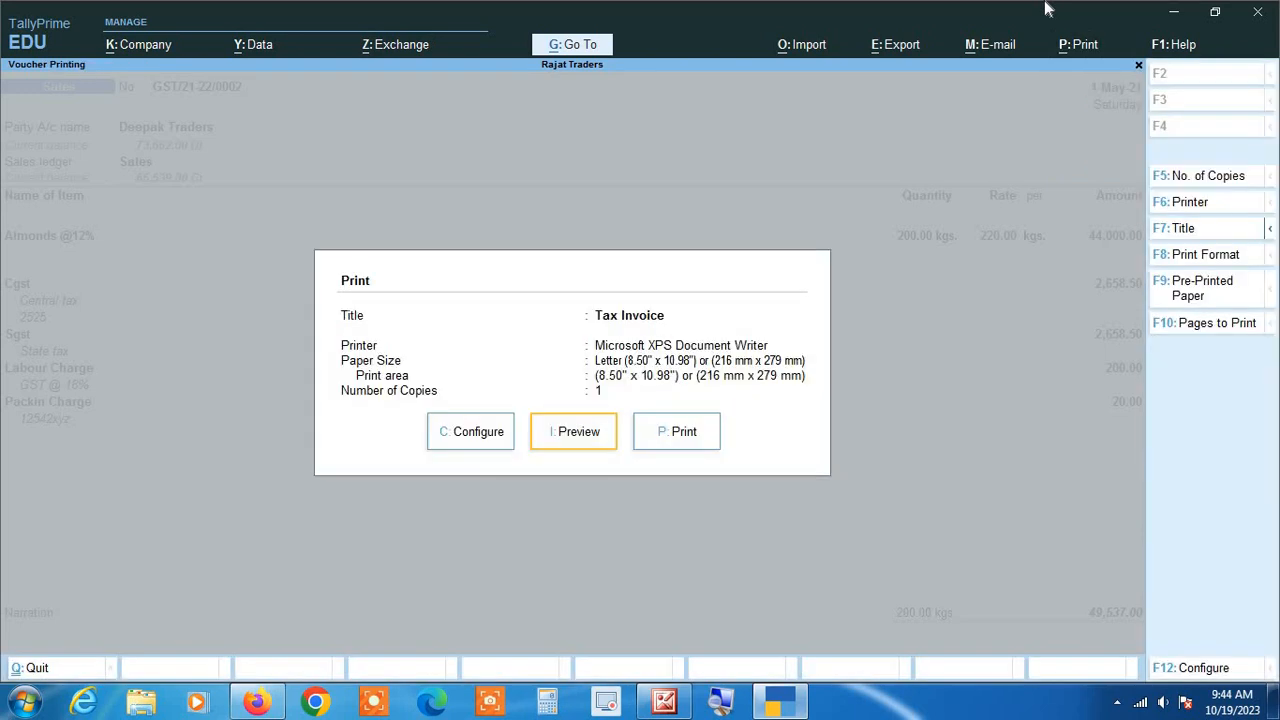
key(i)
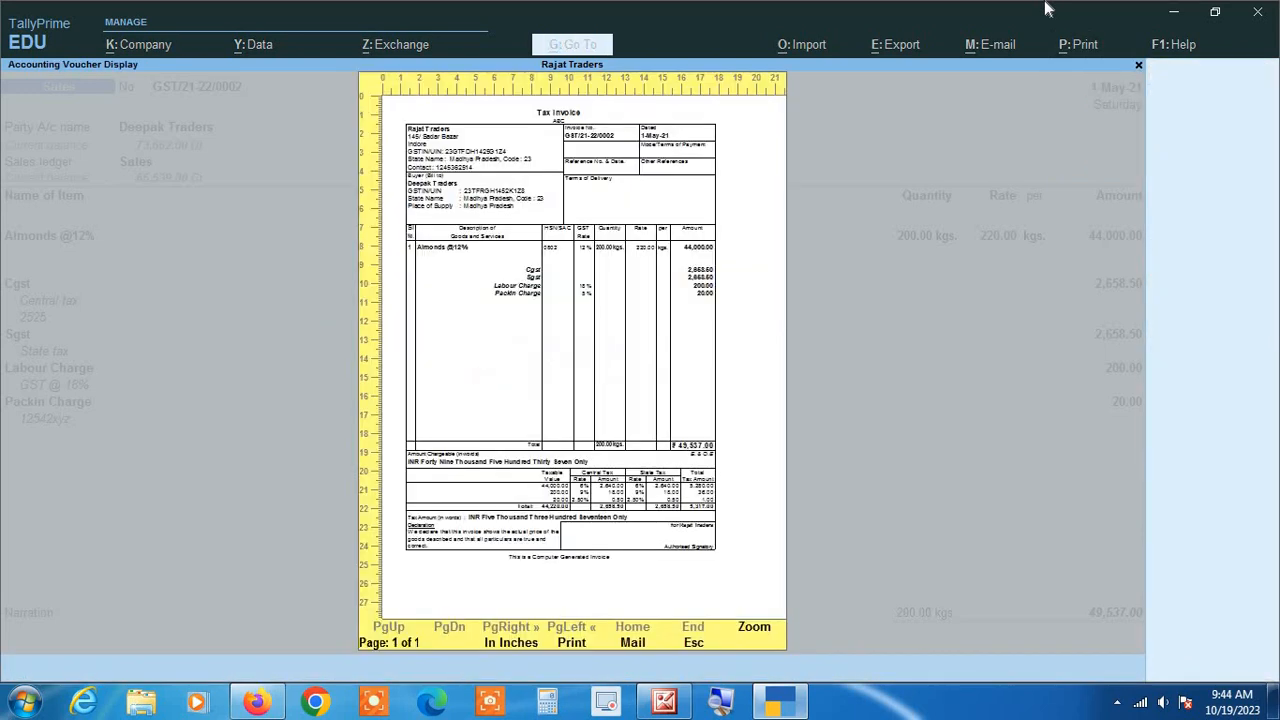
key(Return)
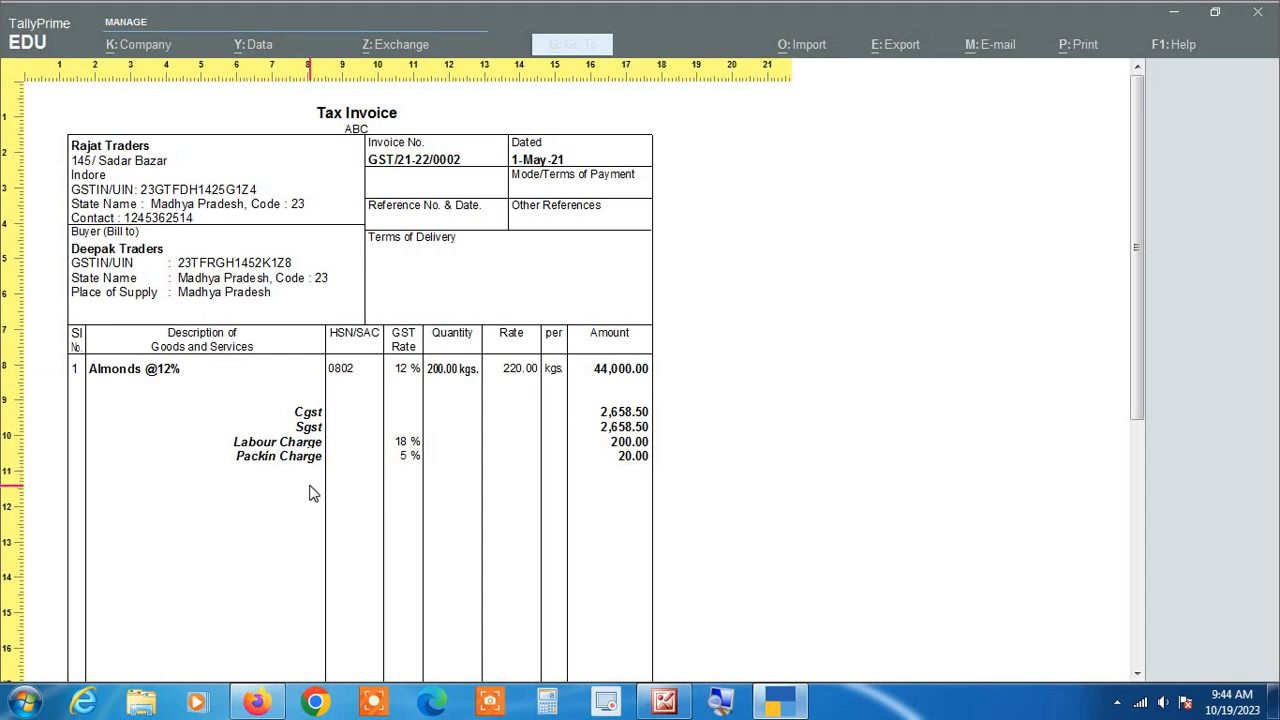
key(Escape)
key(Escape)
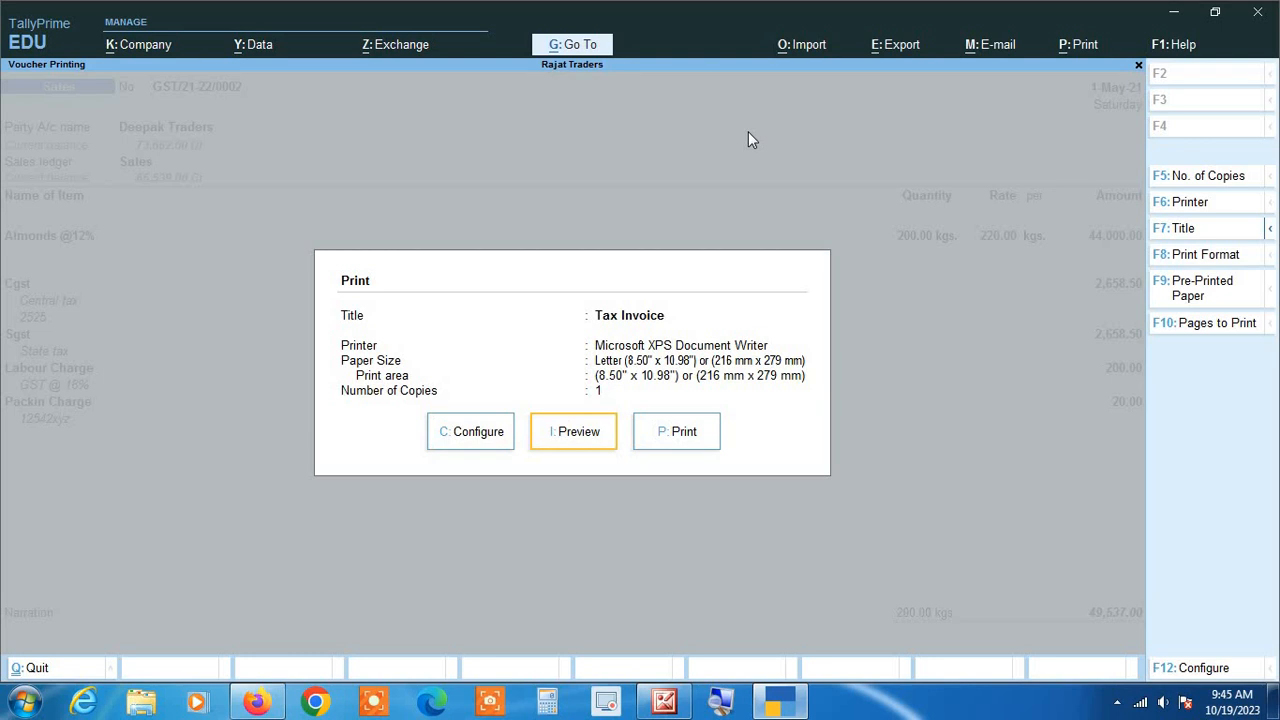
Step: Set "Show Additional Descriptions for Stock Items" to Yes in the invoice's print configuration
key(Left)
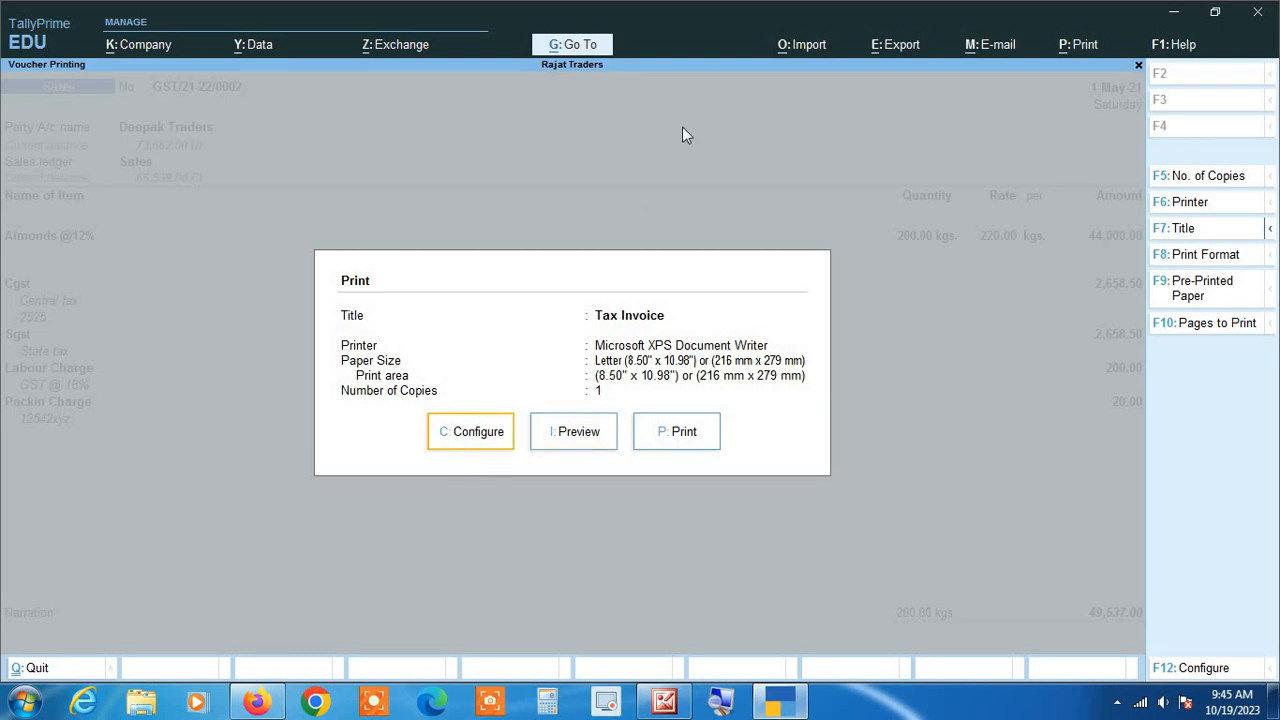
key(c)
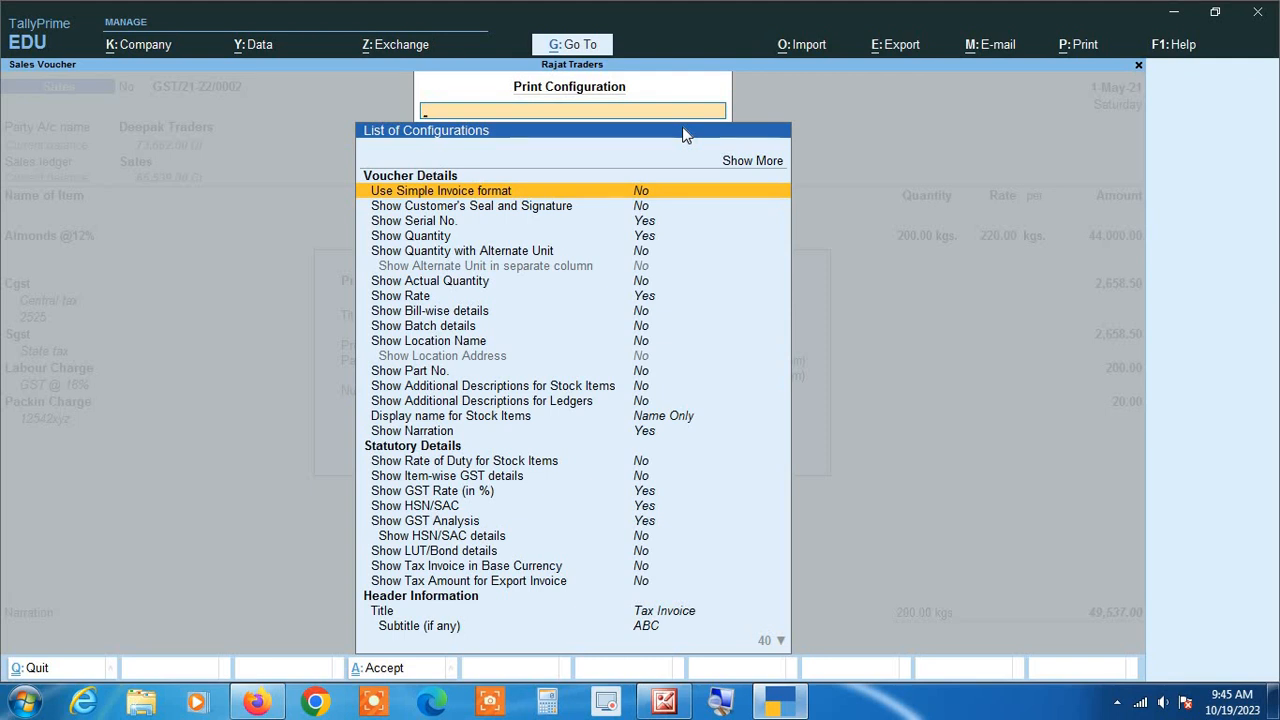
key(Down)
key(Up)
key(Up)
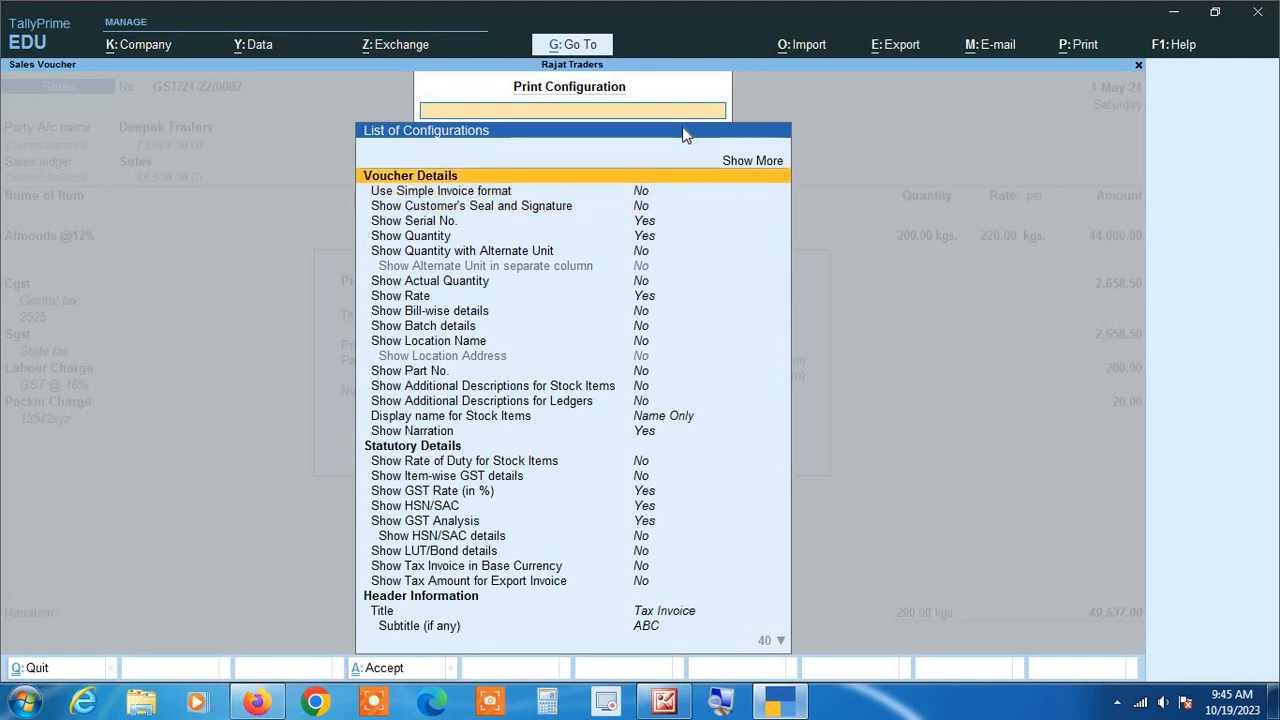
key(Down)
key(Down)
key(Down)
key(Down)
key(Down)
key(Down)
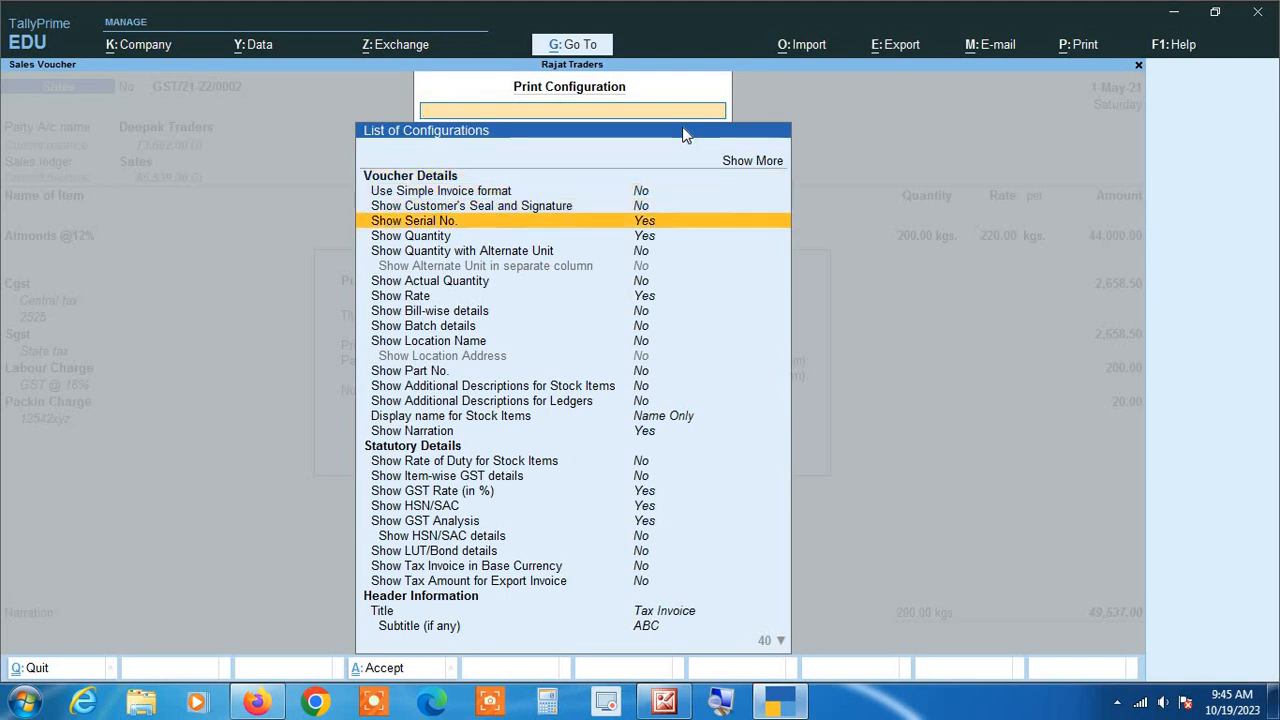
key(Down)
key(Down)
key(Down)
key(Down)
key(Down)
key(Down)
key(Down)
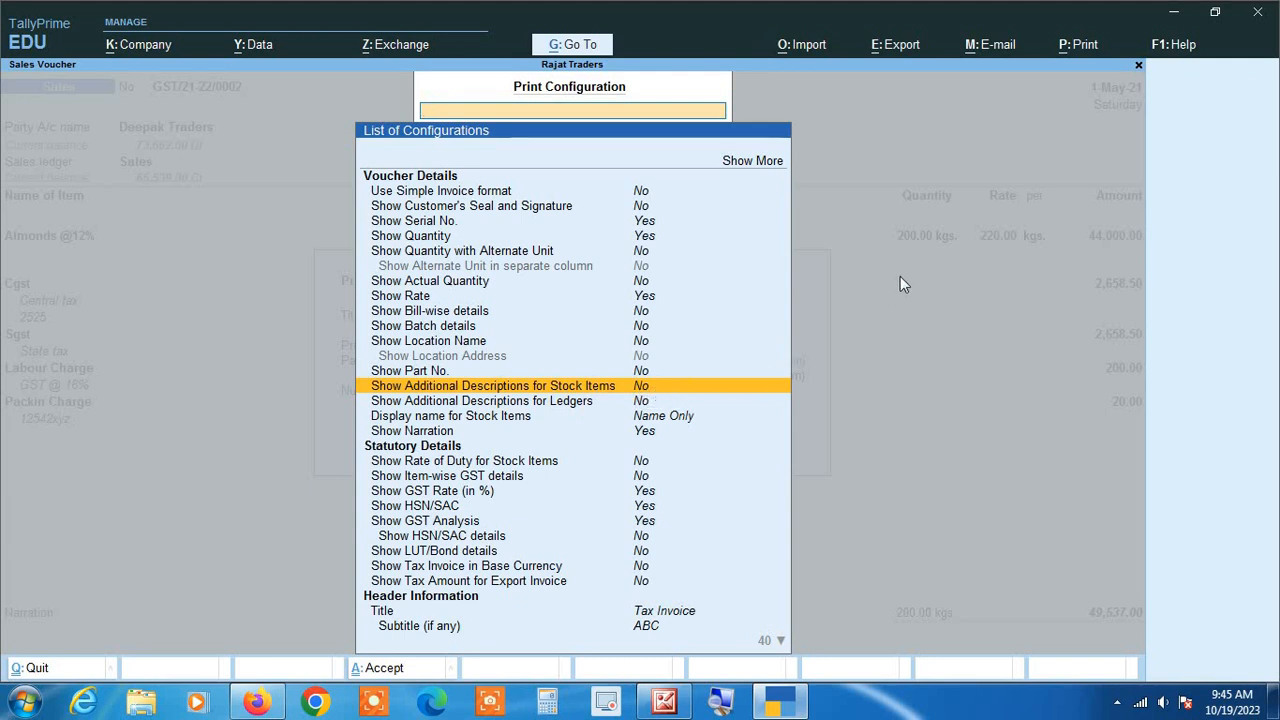
key(Return)
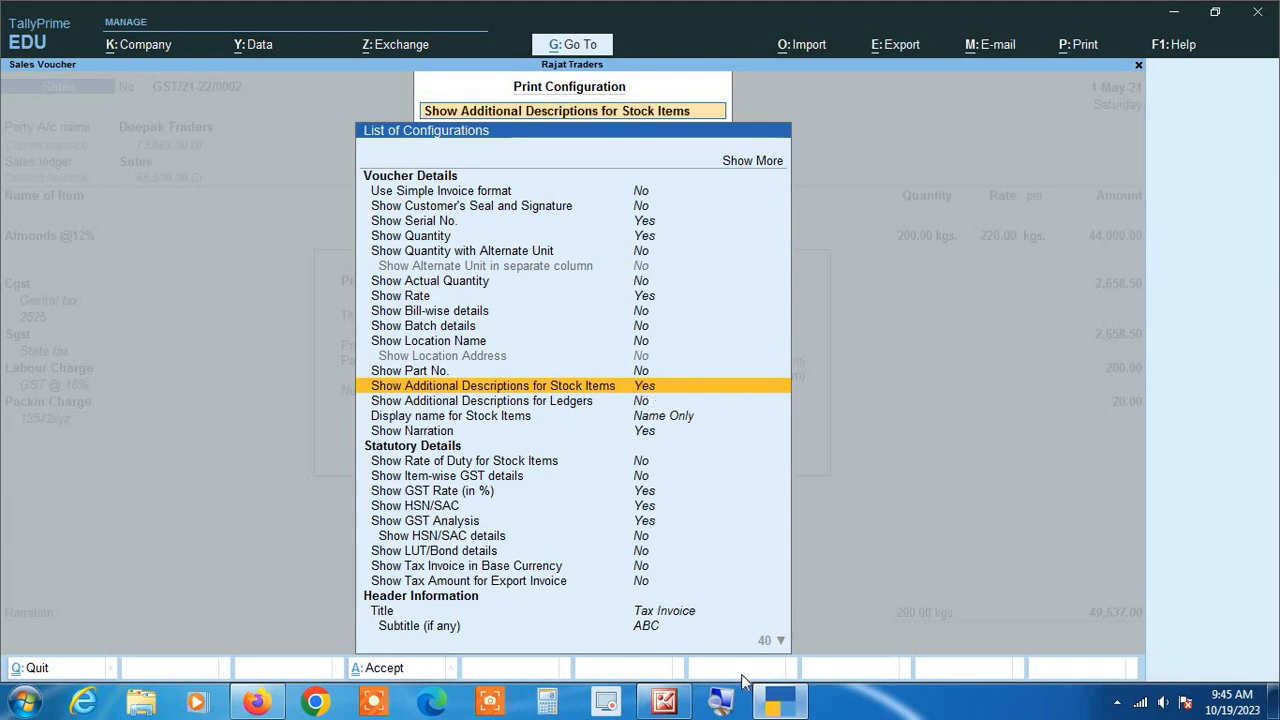
click(726, 701)
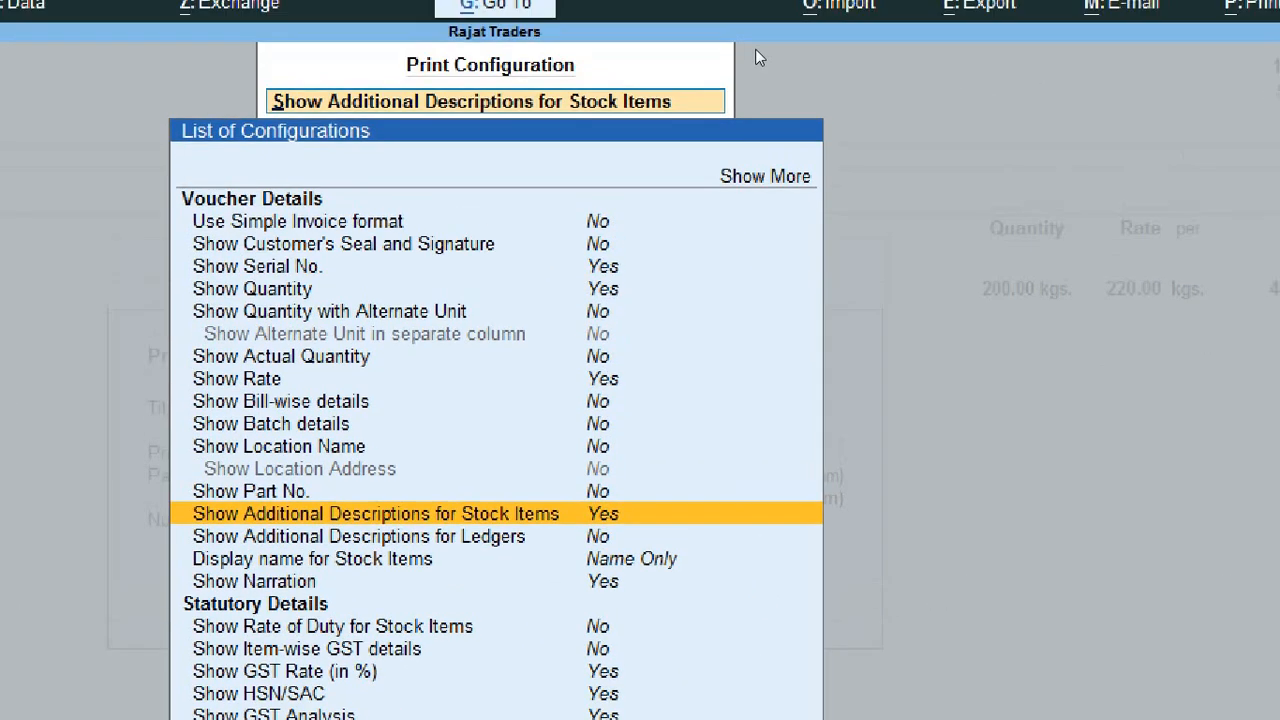
key(super+Escape)
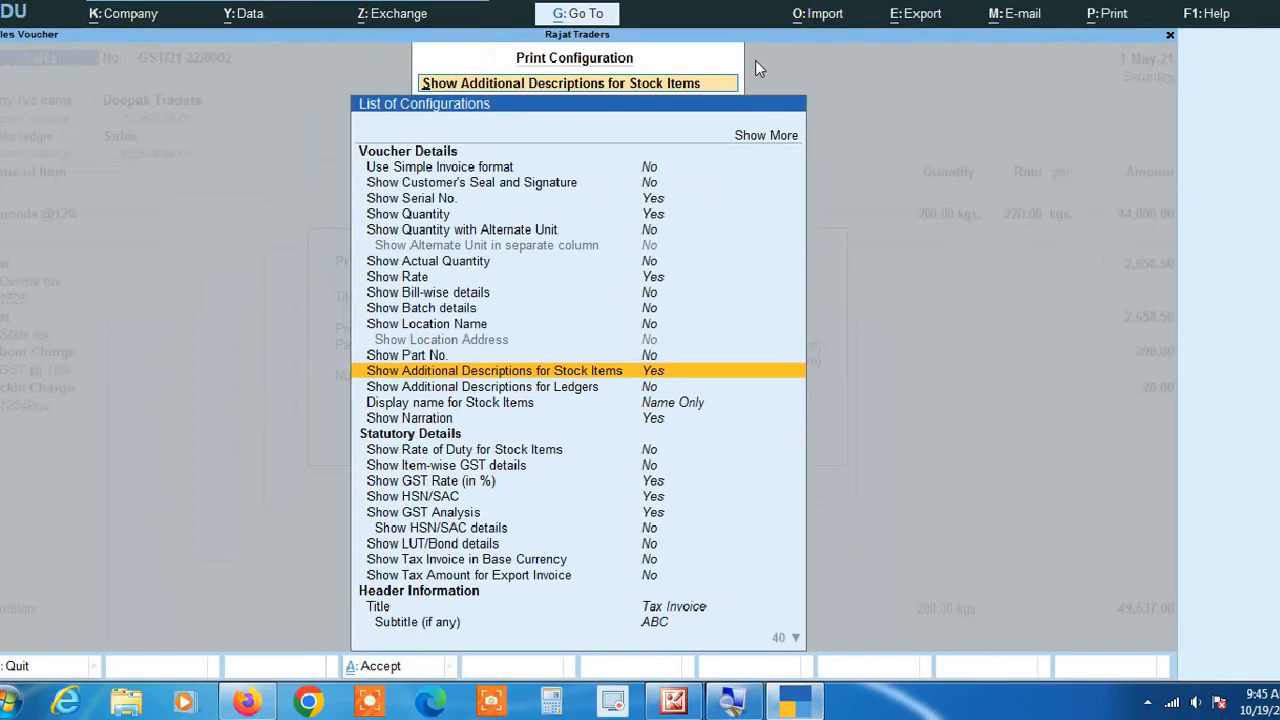
key(Escape)
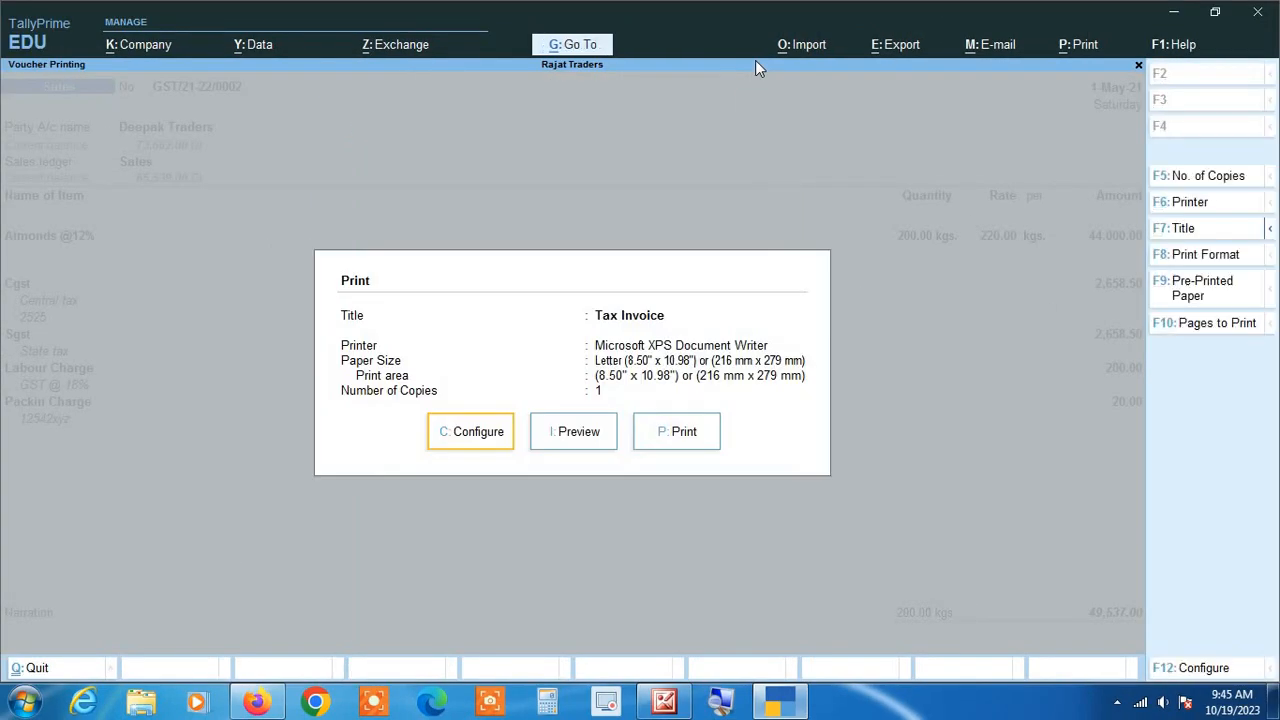
Step: Preview the tax invoice again and check at enlarged size whether descriptions are printed under the ledgers
key(Right)
key(Return)
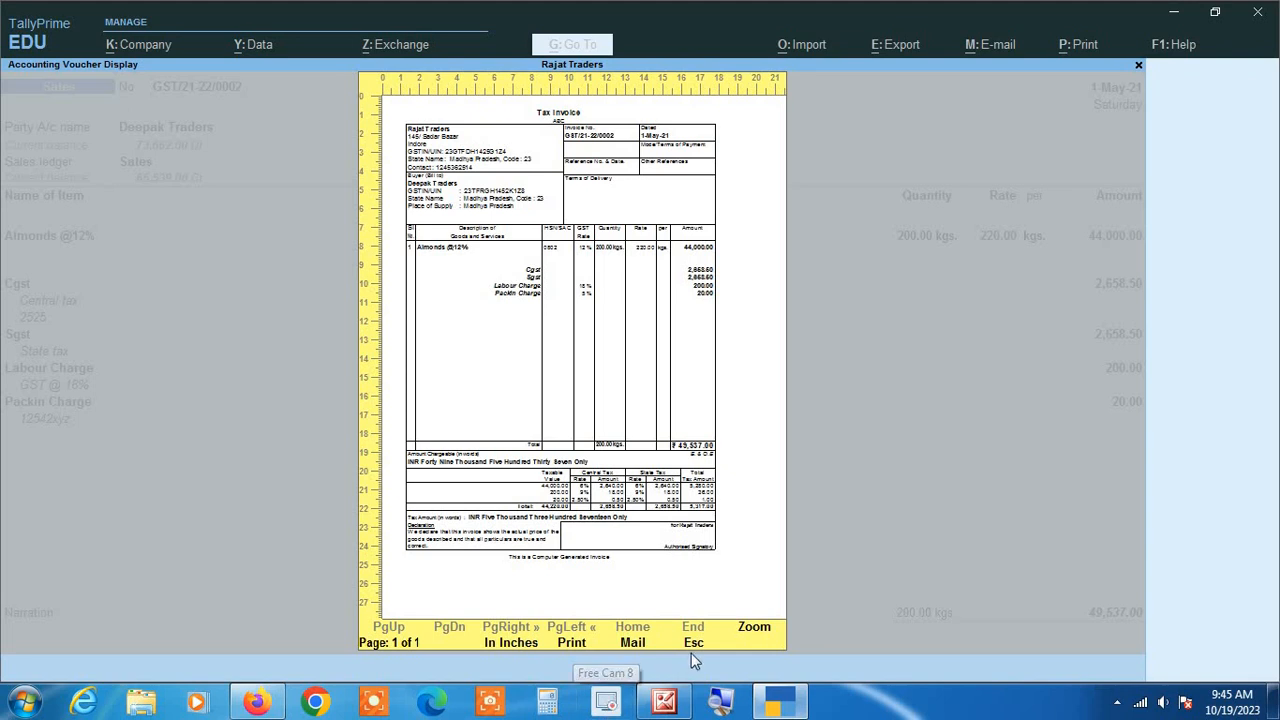
click(752, 634)
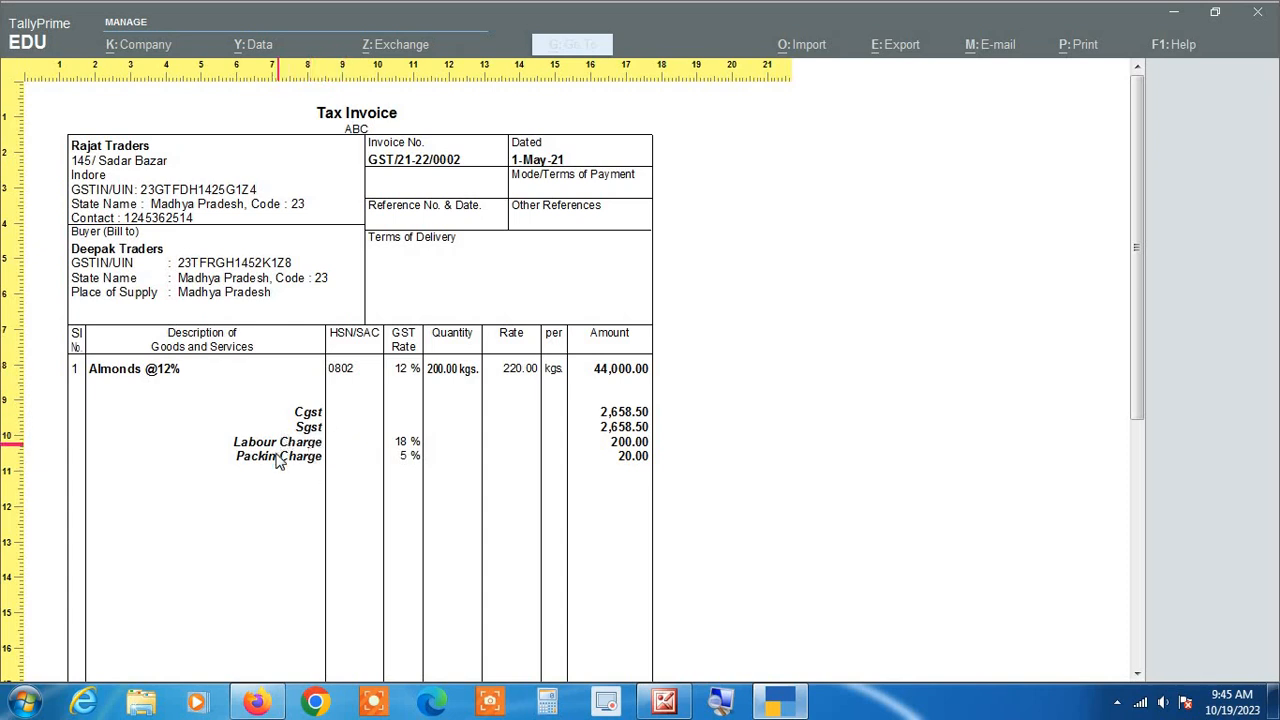
key(Escape)
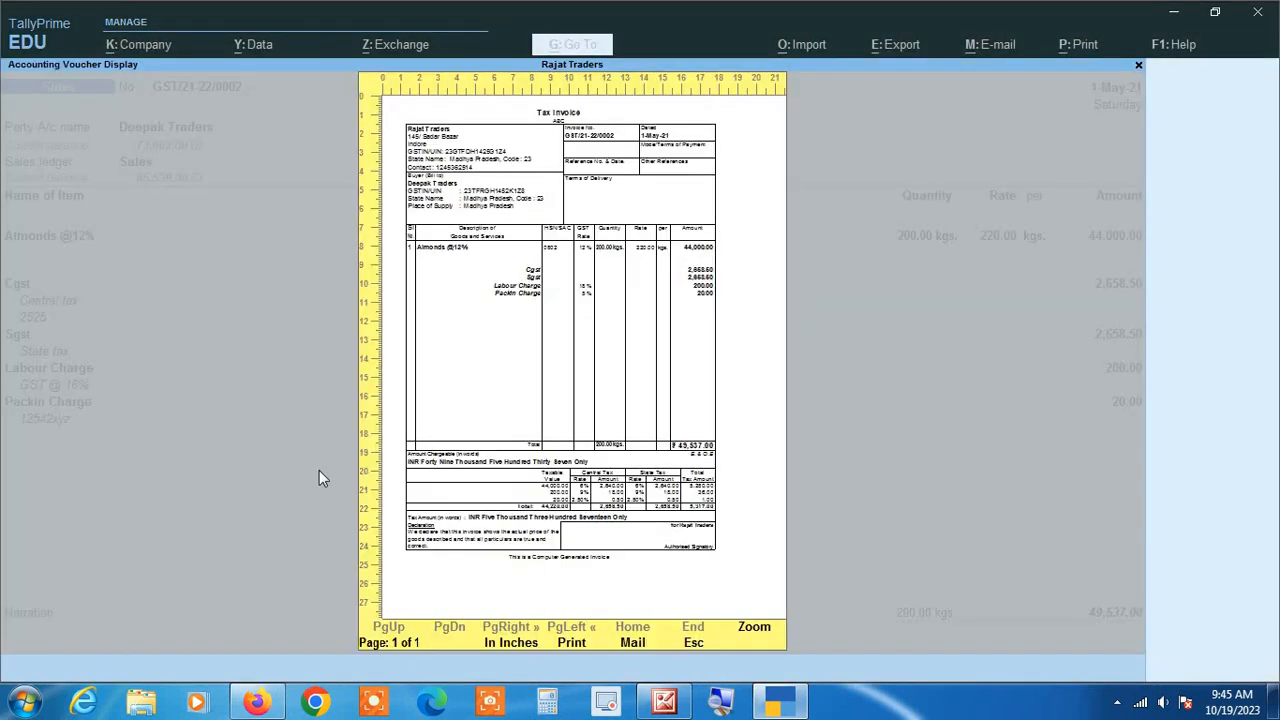
Step: Close the invoice preview and set "Show Additional Descriptions for Stock Items" to No in the invoice's print configuration
key(Escape)
key(Left)
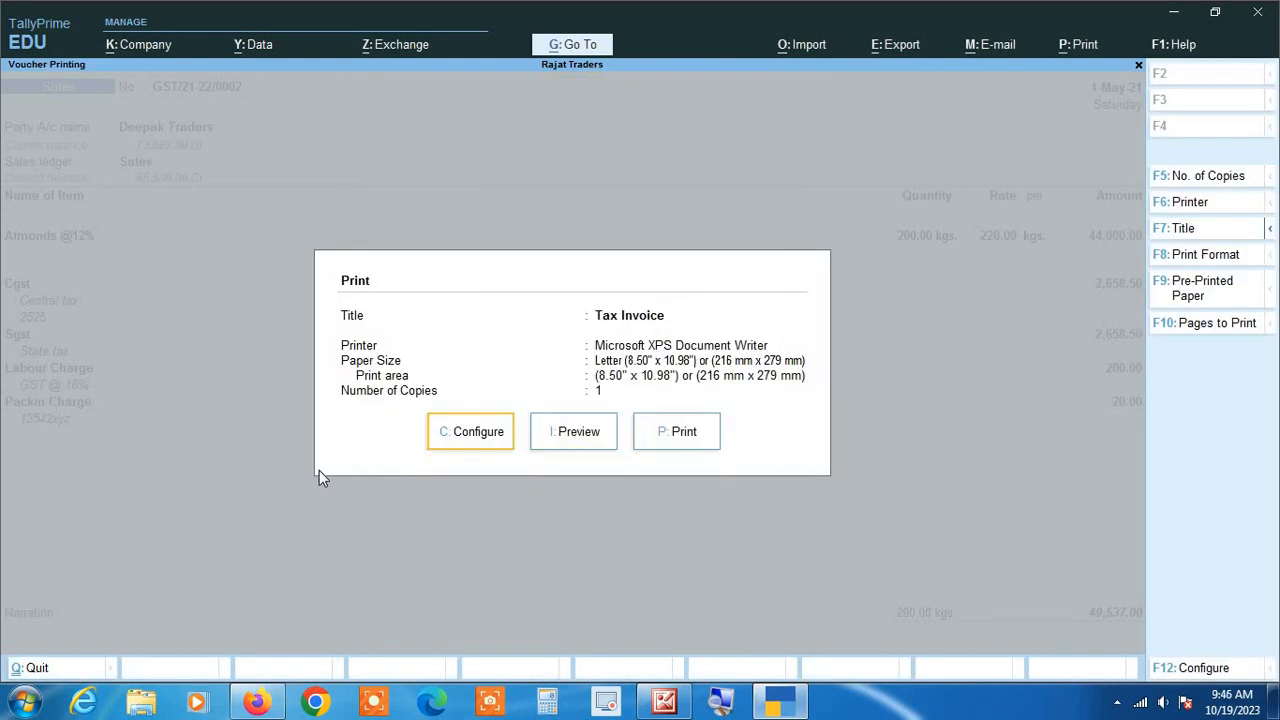
key(Return)
key(Up)
key(Down)
key(Down)
key(Down)
key(Down)
key(Down)
key(Down)
key(Down)
key(Down)
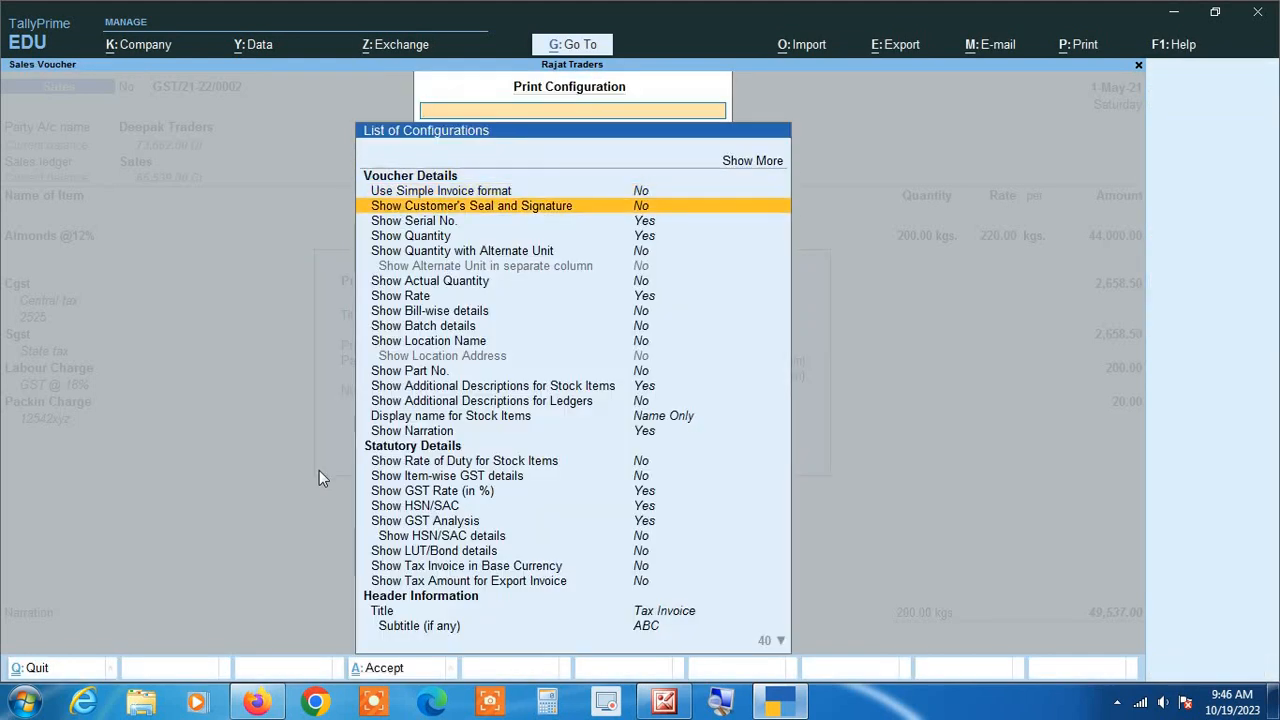
key(Down)
key(Down)
key(Down)
key(Down)
key(Down)
key(Down)
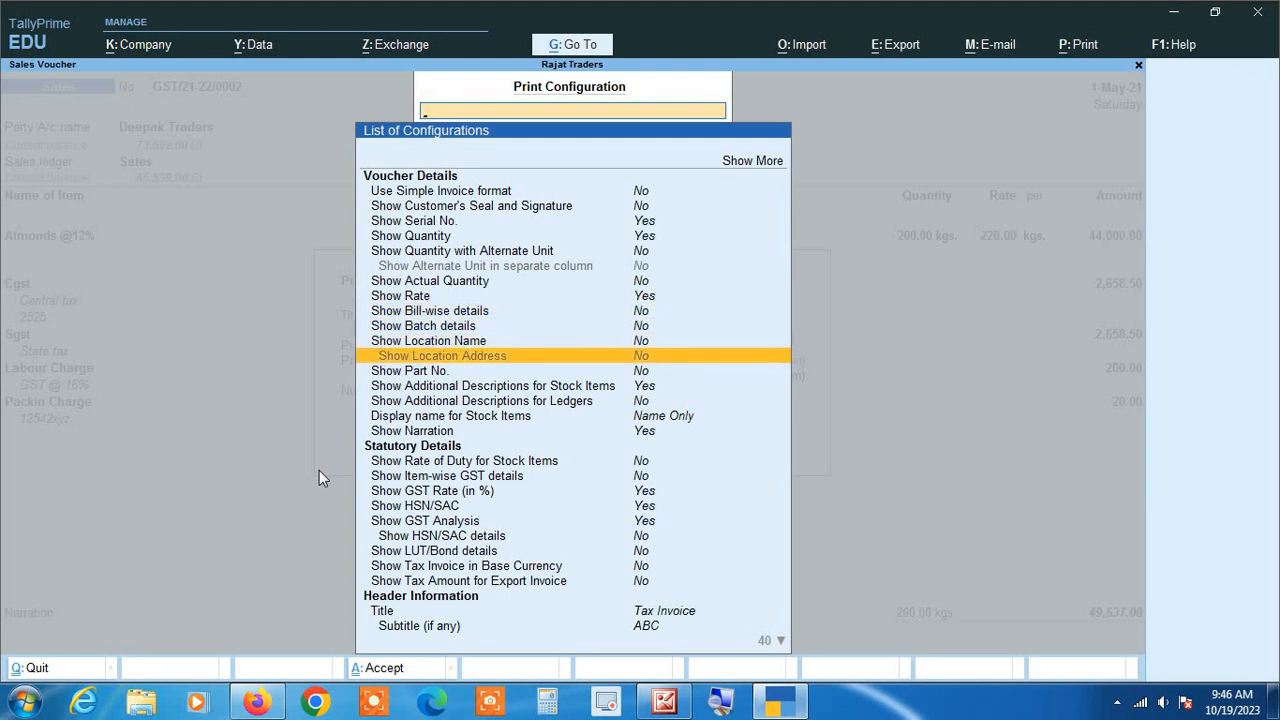
key(Up)
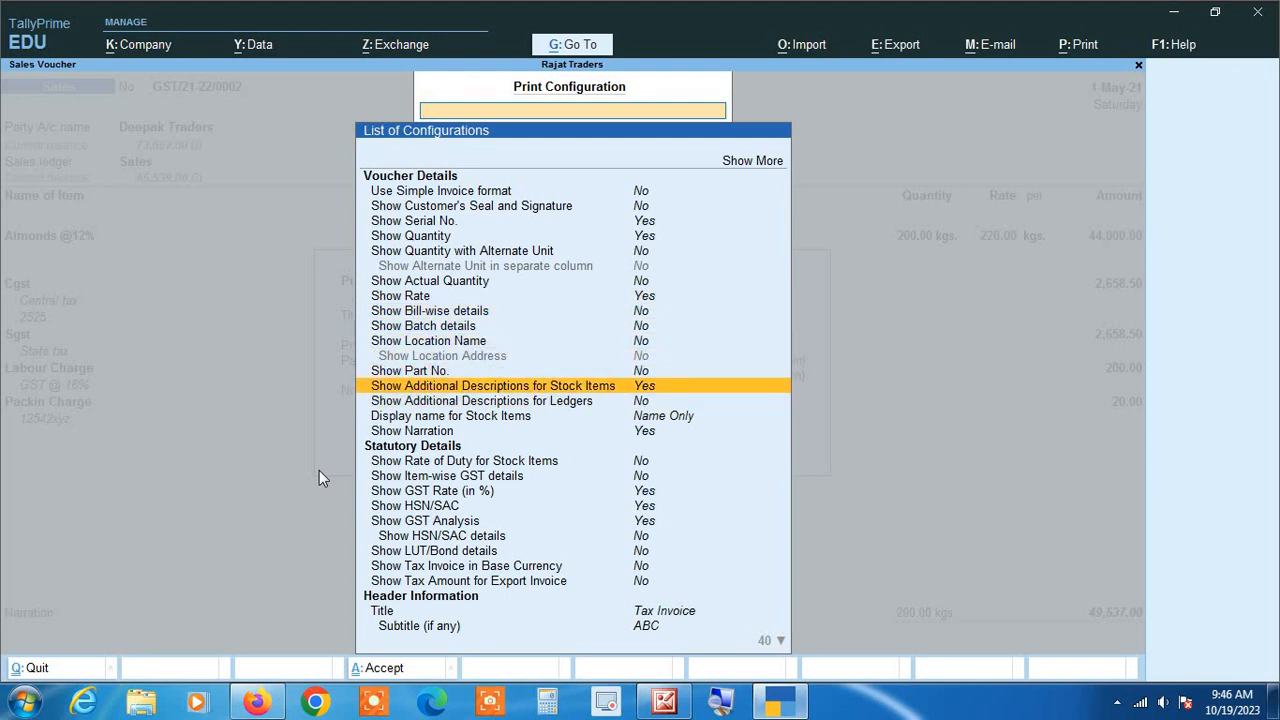
key(Return)
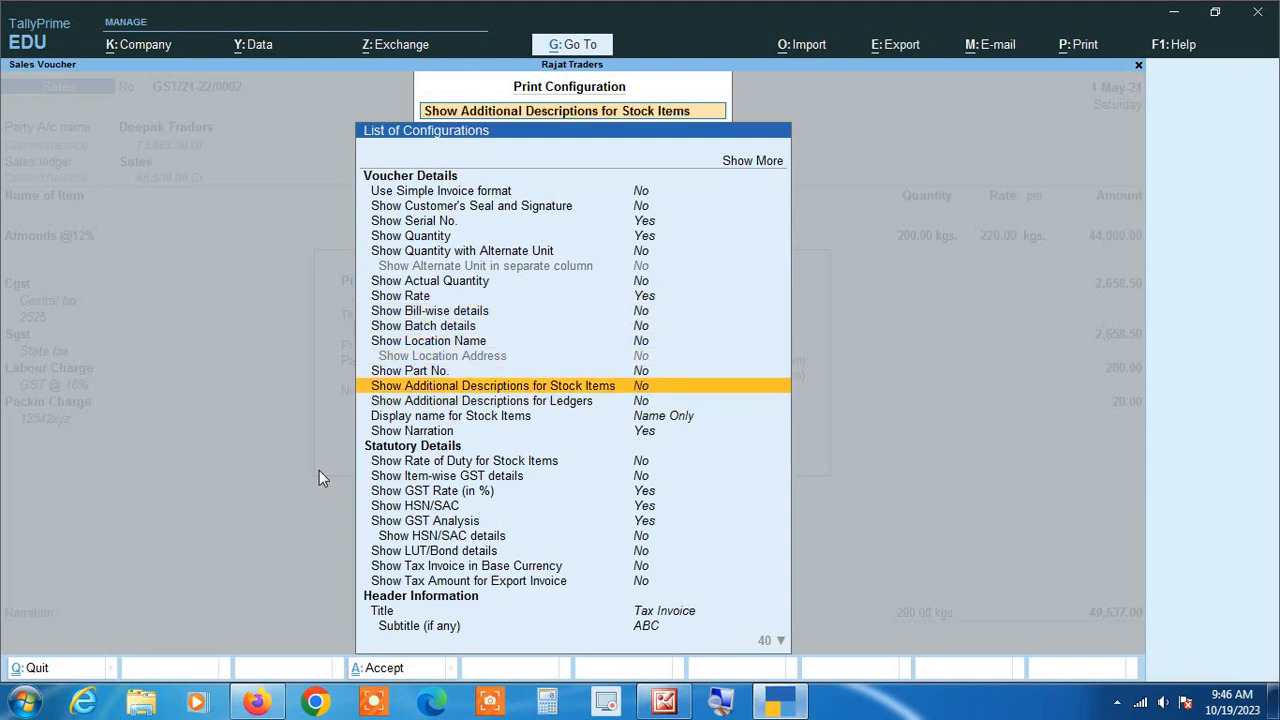
Step: Set "Show Additional Descriptions for Ledgers" to Yes and leave the print configuration
key(Down)
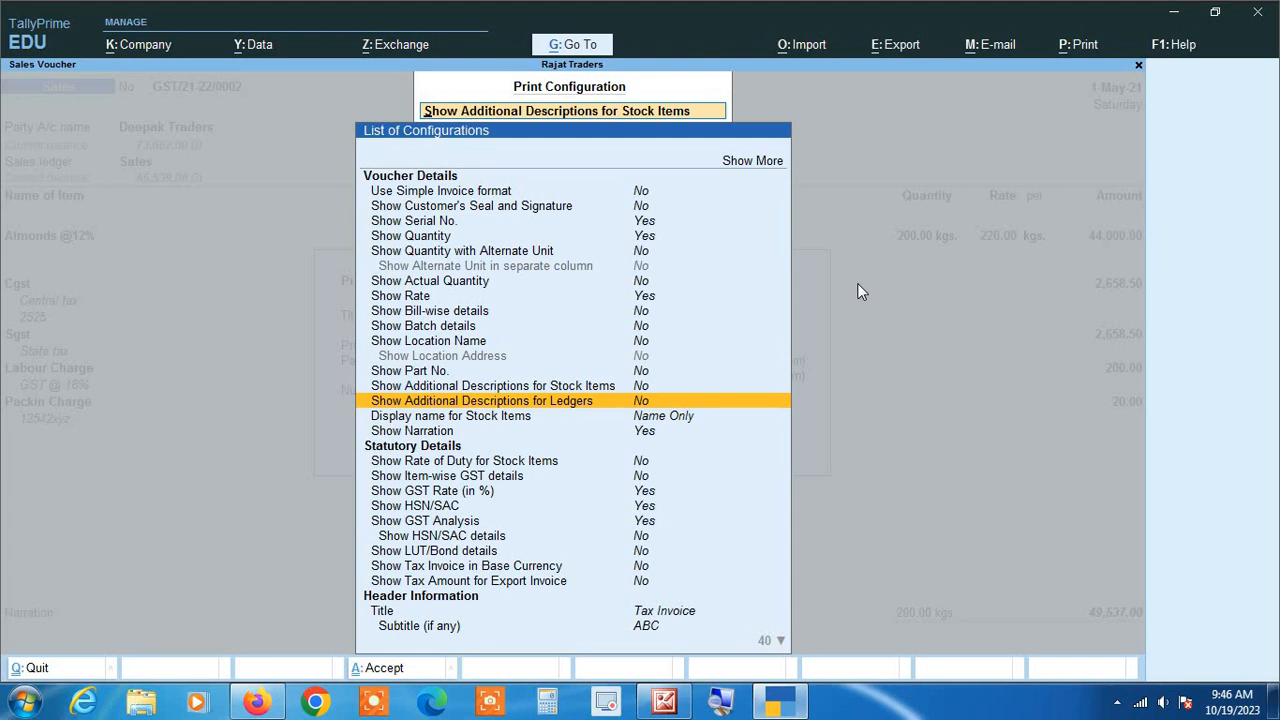
key(Return)
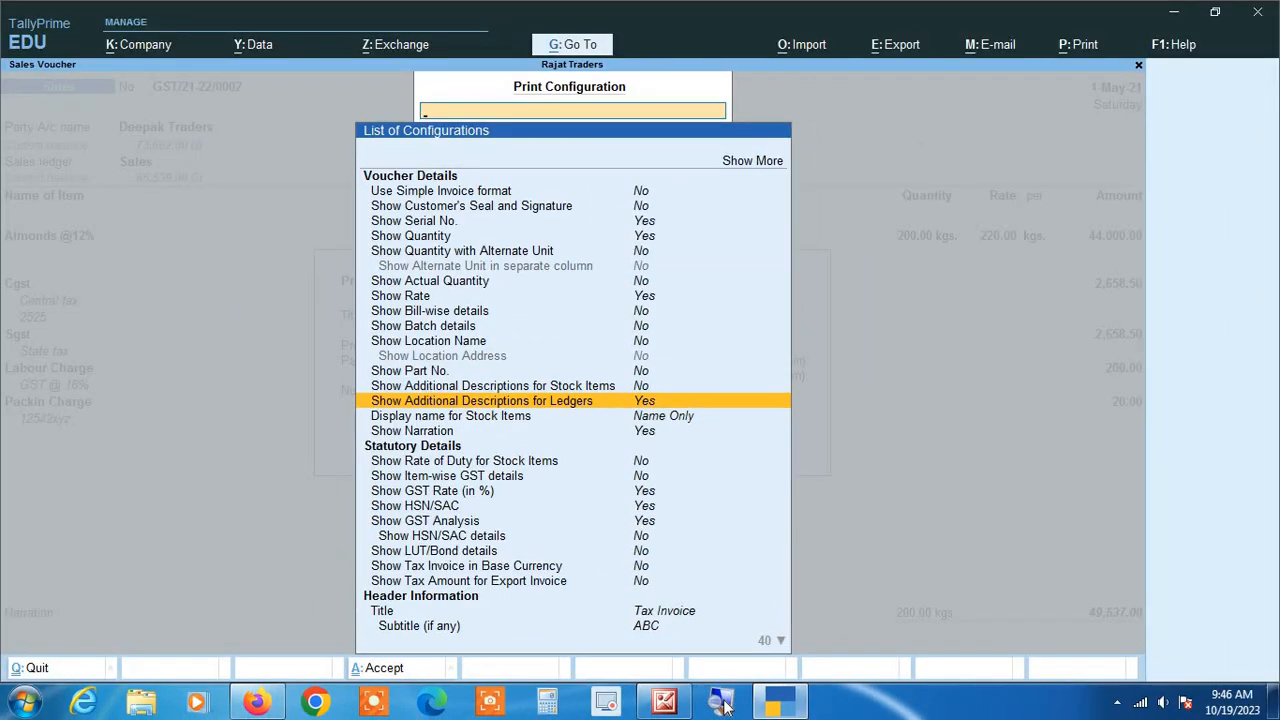
key(Escape)
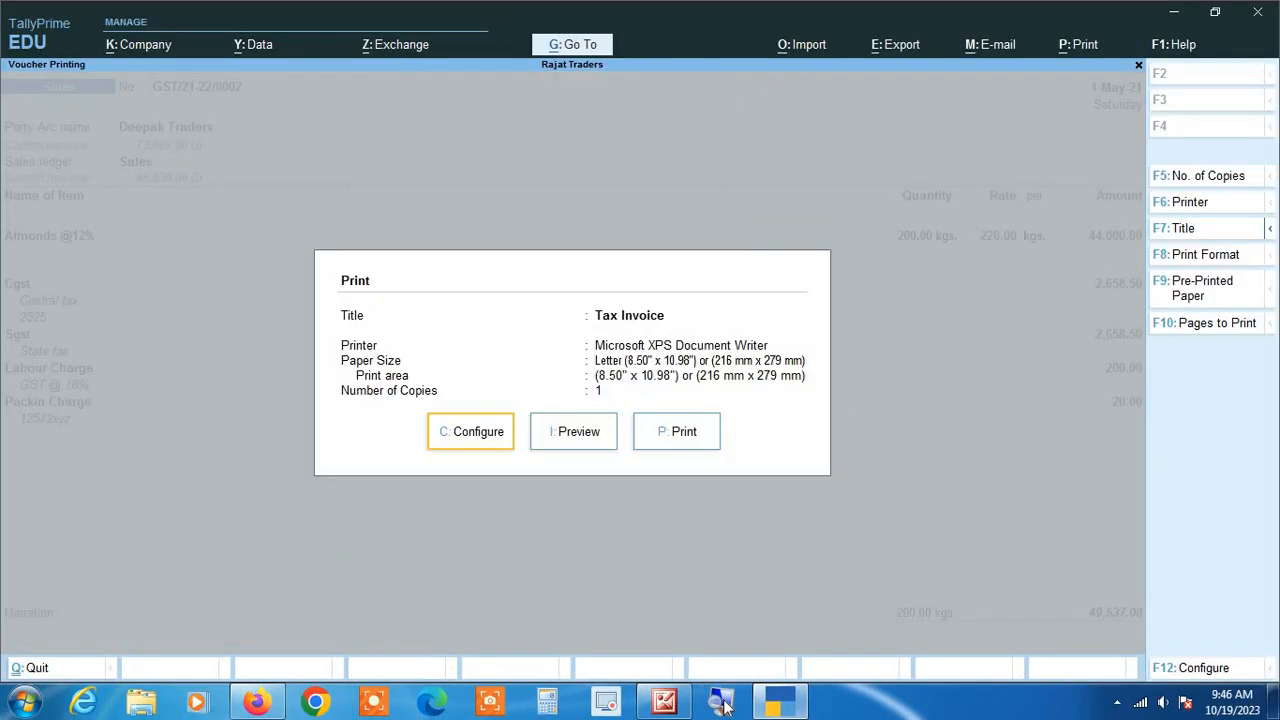
Step: Preview the tax invoice enlarged, examine the descriptions under the ledger lines, and return to the sales voucher
key(Right)
key(Return)
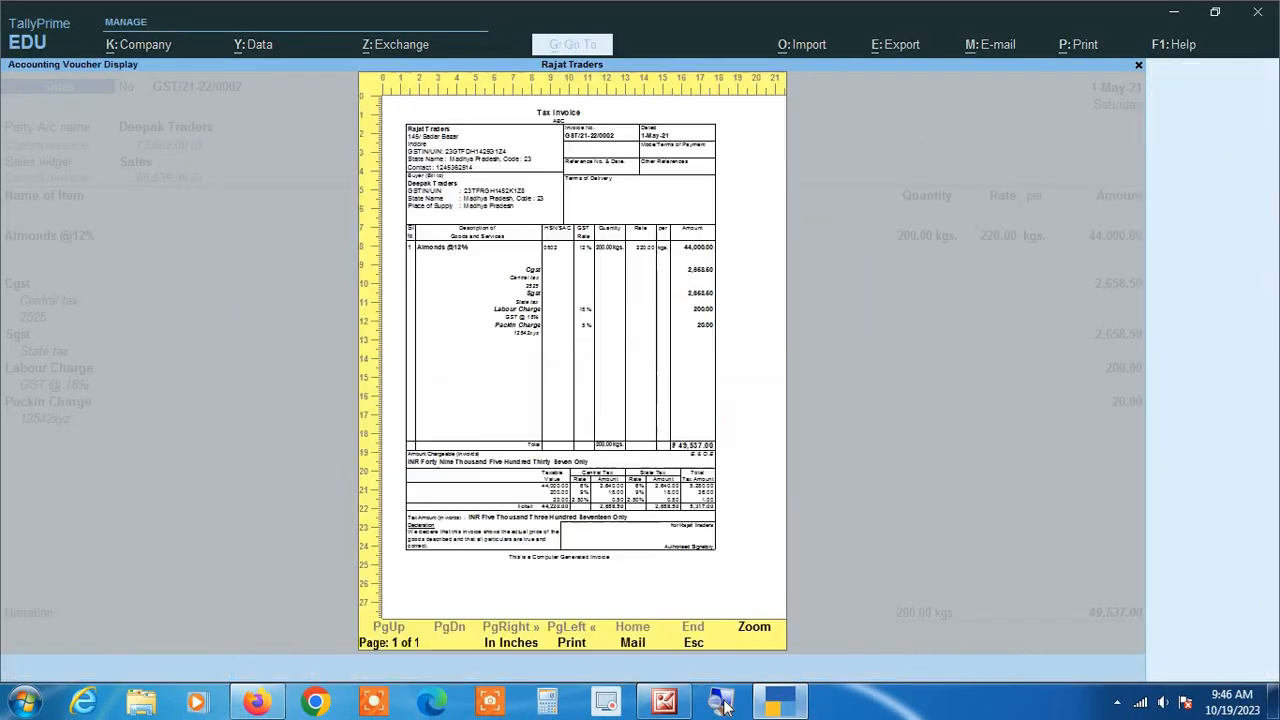
key(Return)
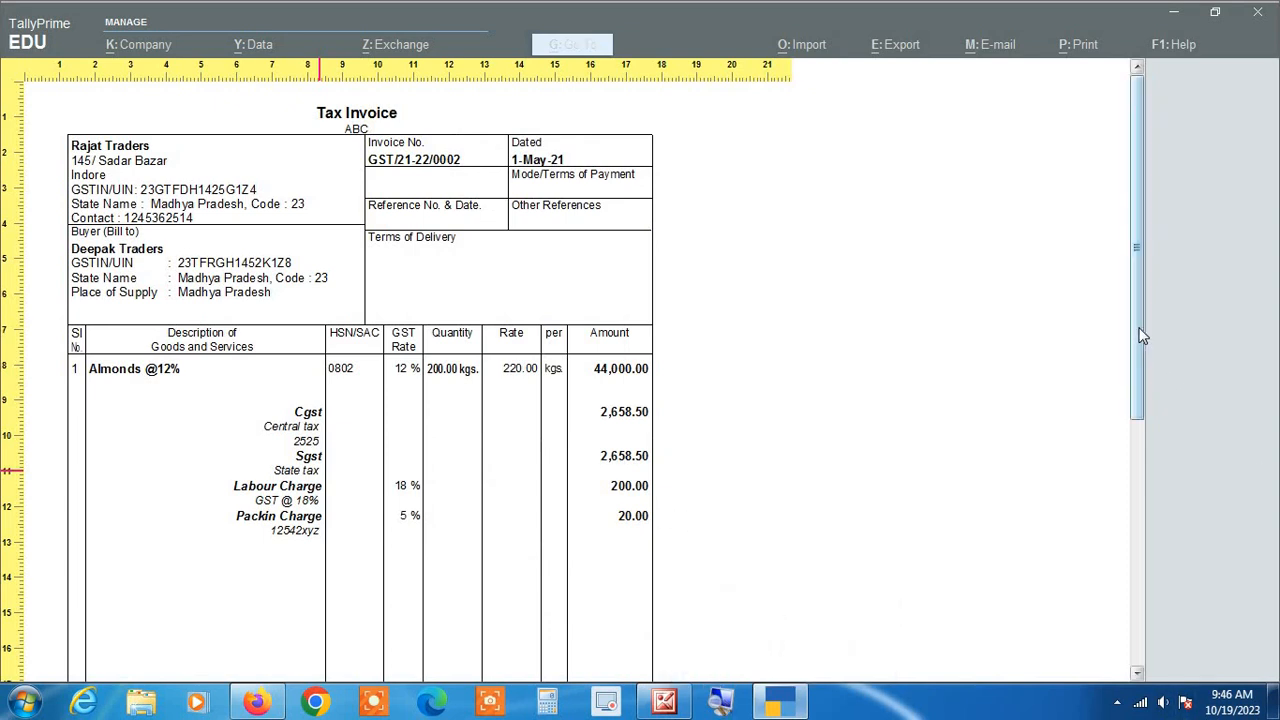
drag(1143, 336, 1143, 438)
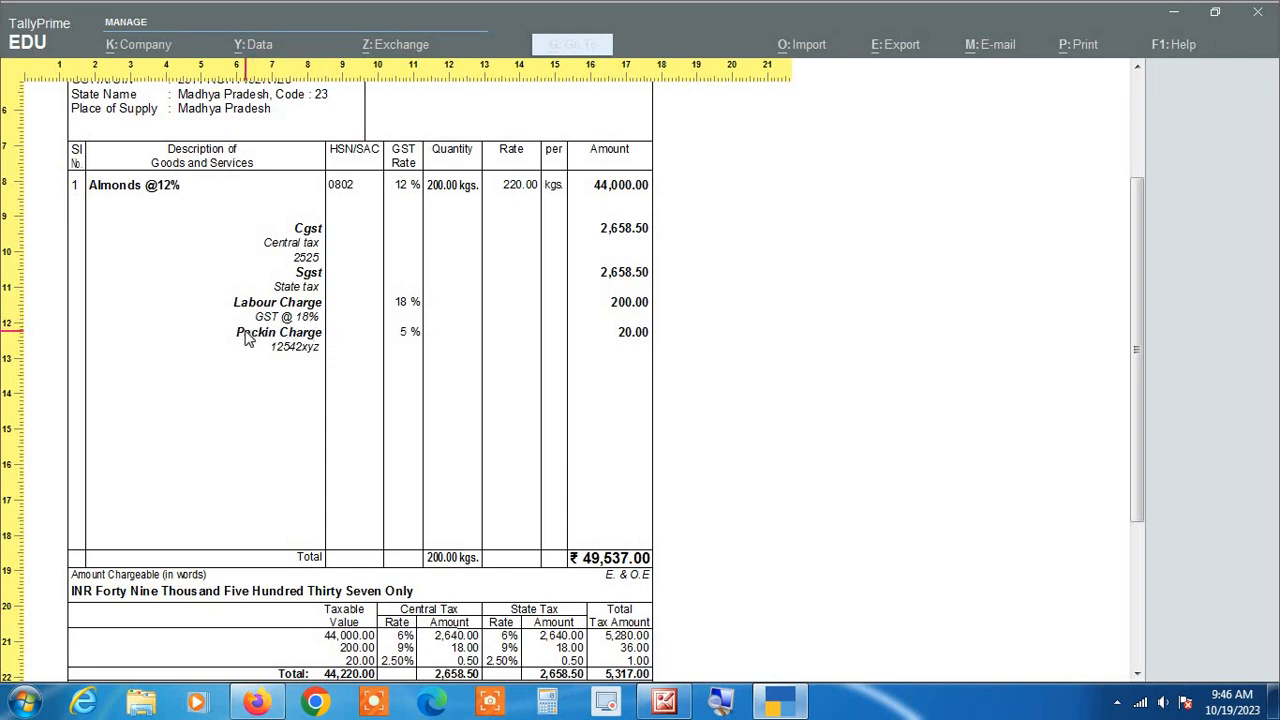
click(316, 347)
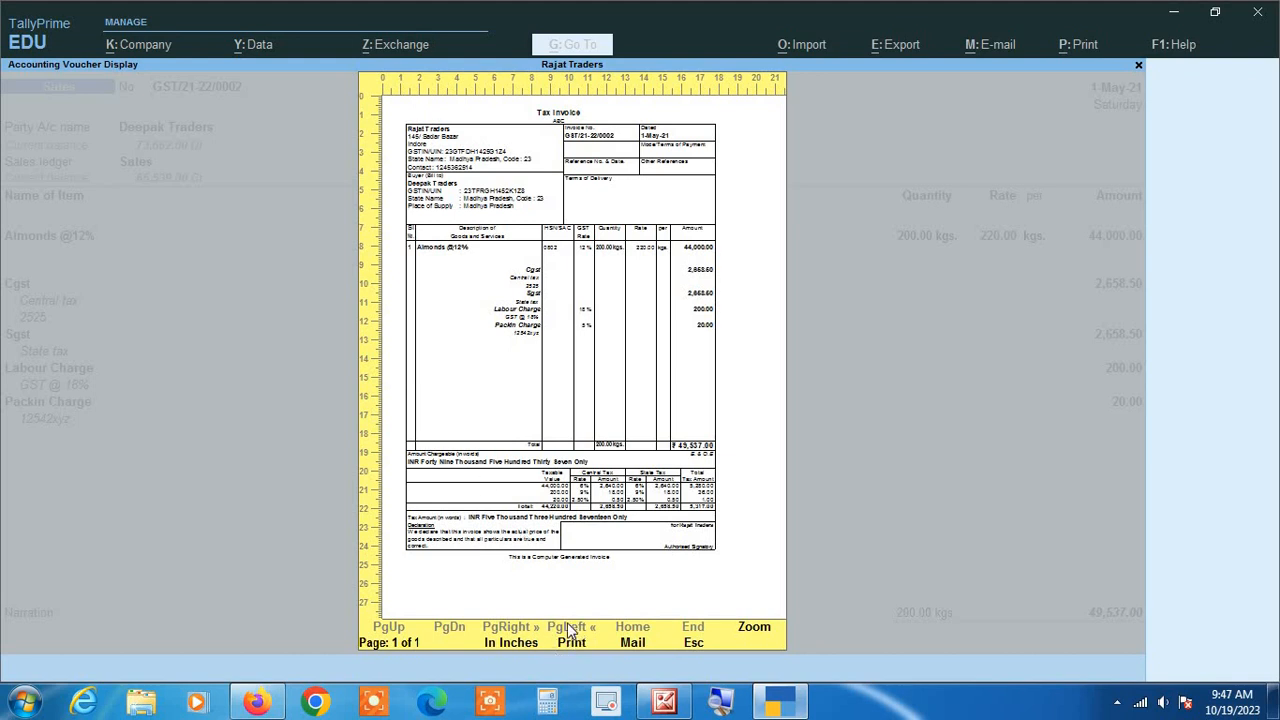
key(Escape)
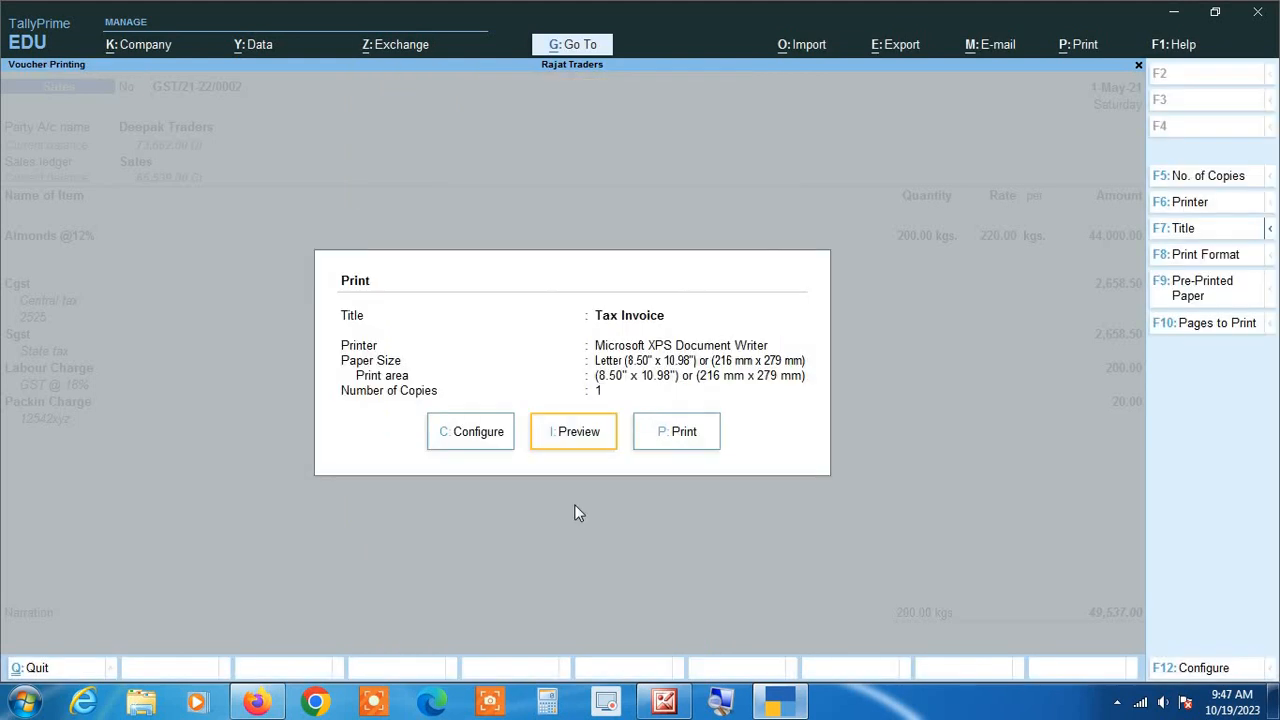
key(Escape)
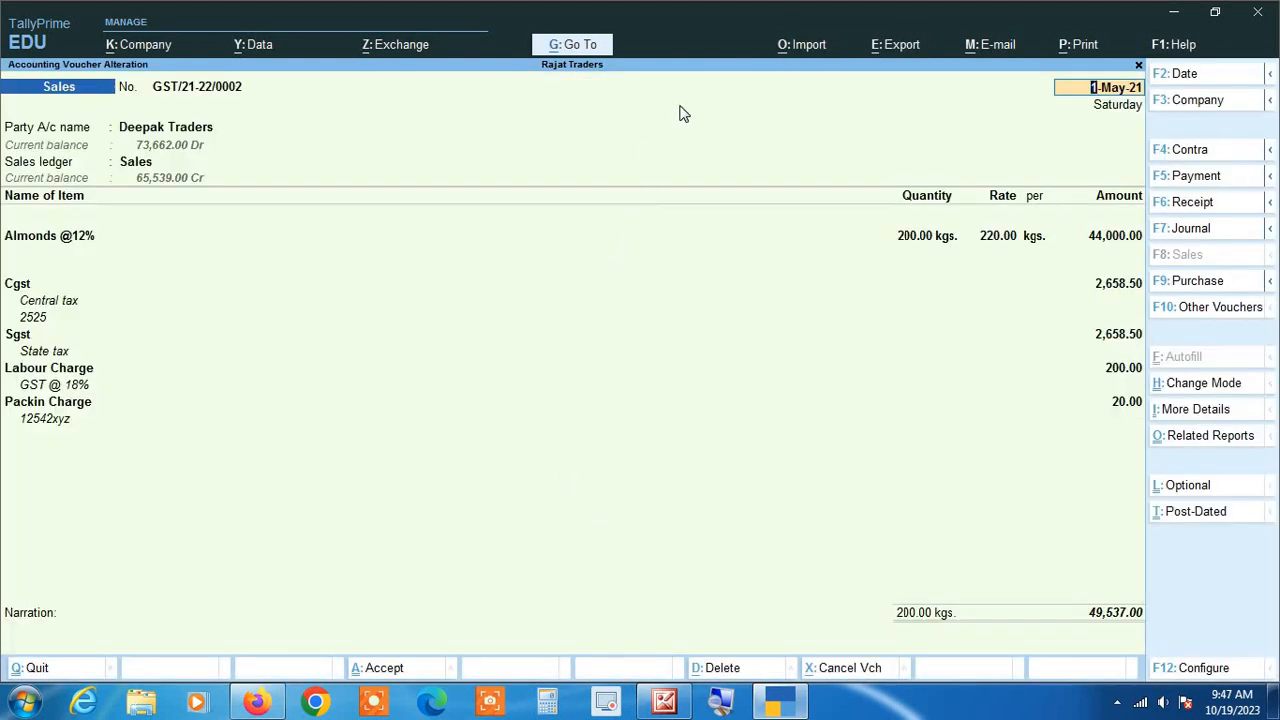